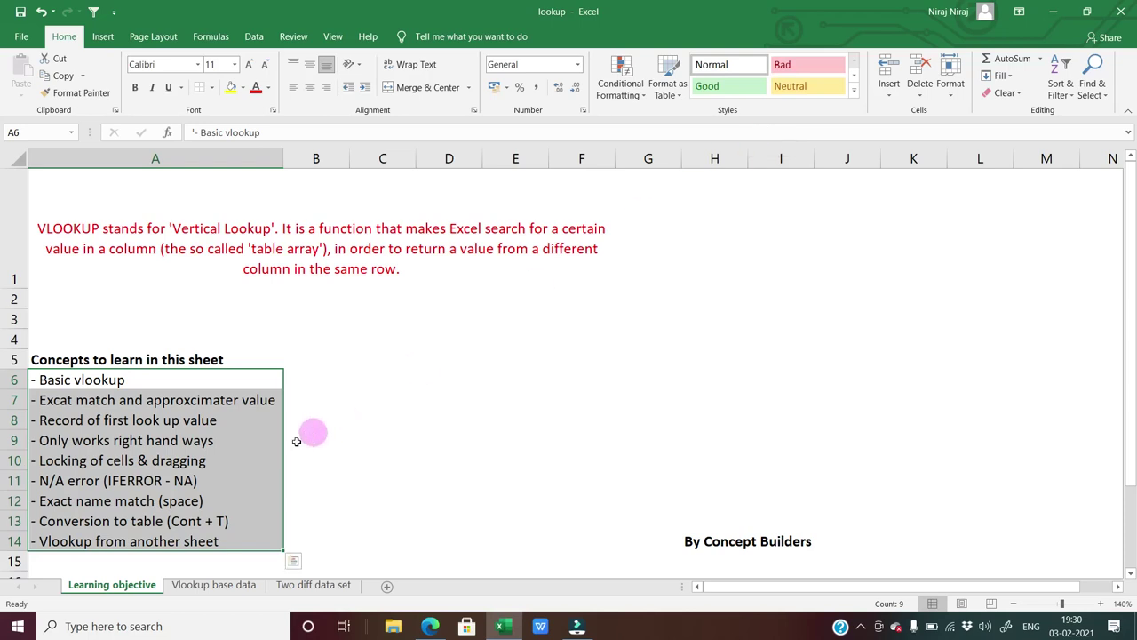
# Step: Open the Vlookup base data sheet and select the whole source table, A8:F20
pyautogui.click(222, 584)
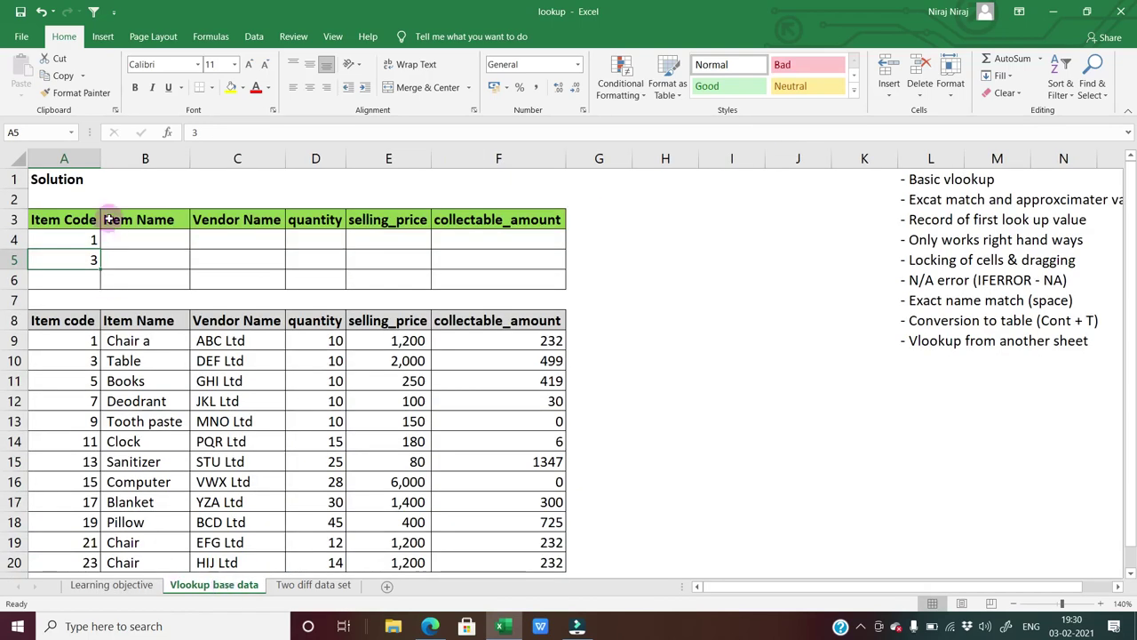
pyautogui.press('Down')
pyautogui.press('Down')
pyautogui.press('Down')
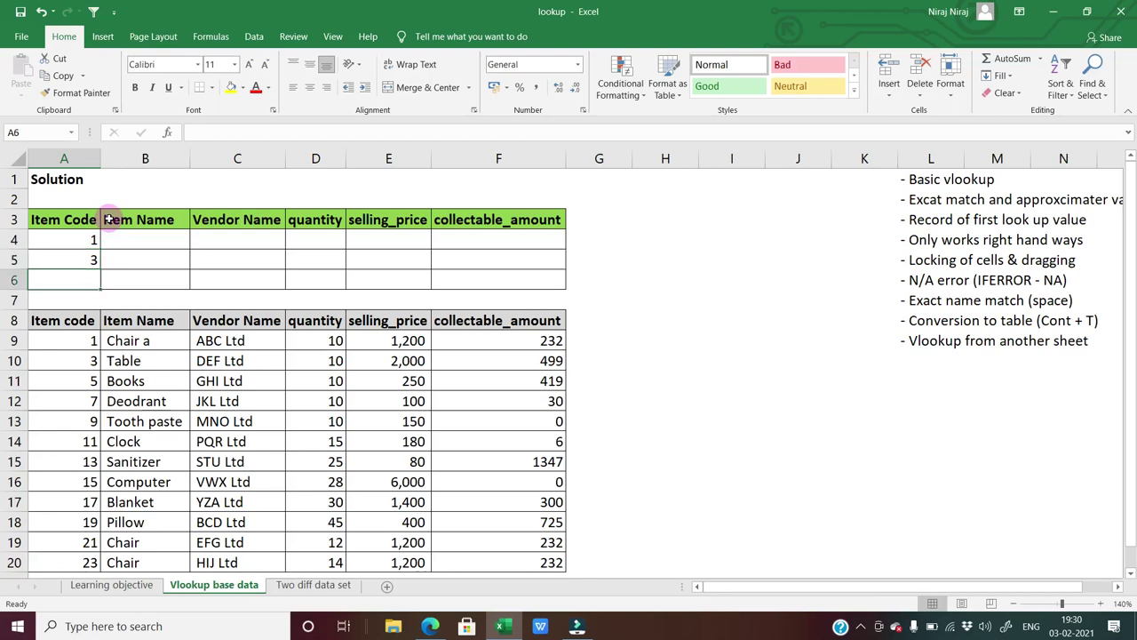
pyautogui.hotkey('ctrl', 'shift', 'Down')
pyautogui.hotkey('ctrl', 'shift', 'Right')
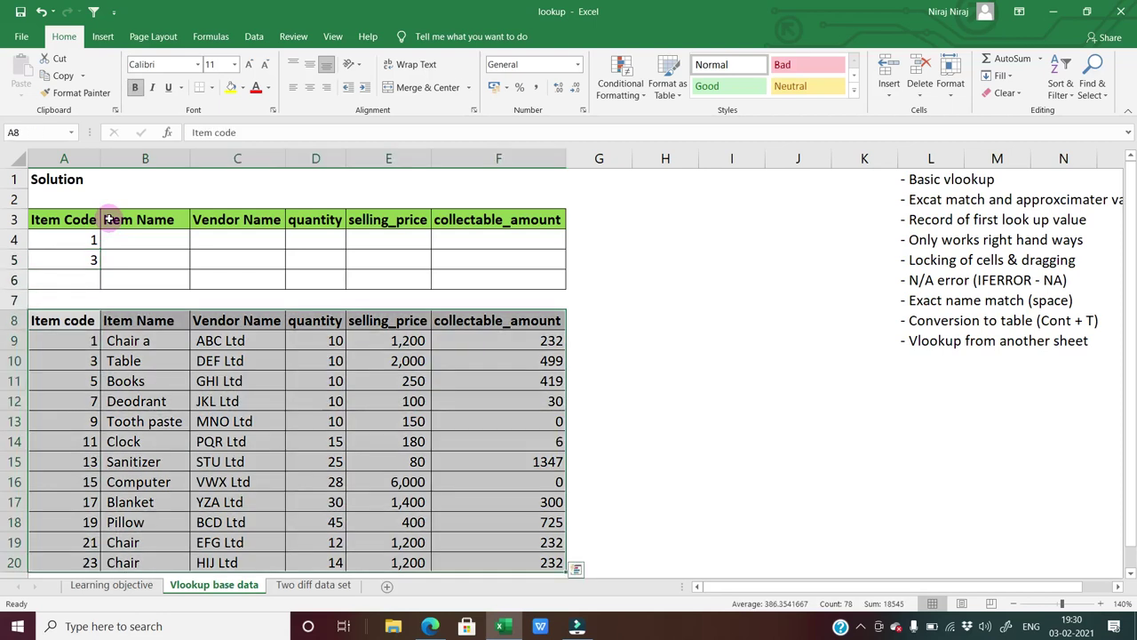
# Step: Examine the solution row for item code 1 and its matching record in row 9 of the source table
pyautogui.click(53, 240)
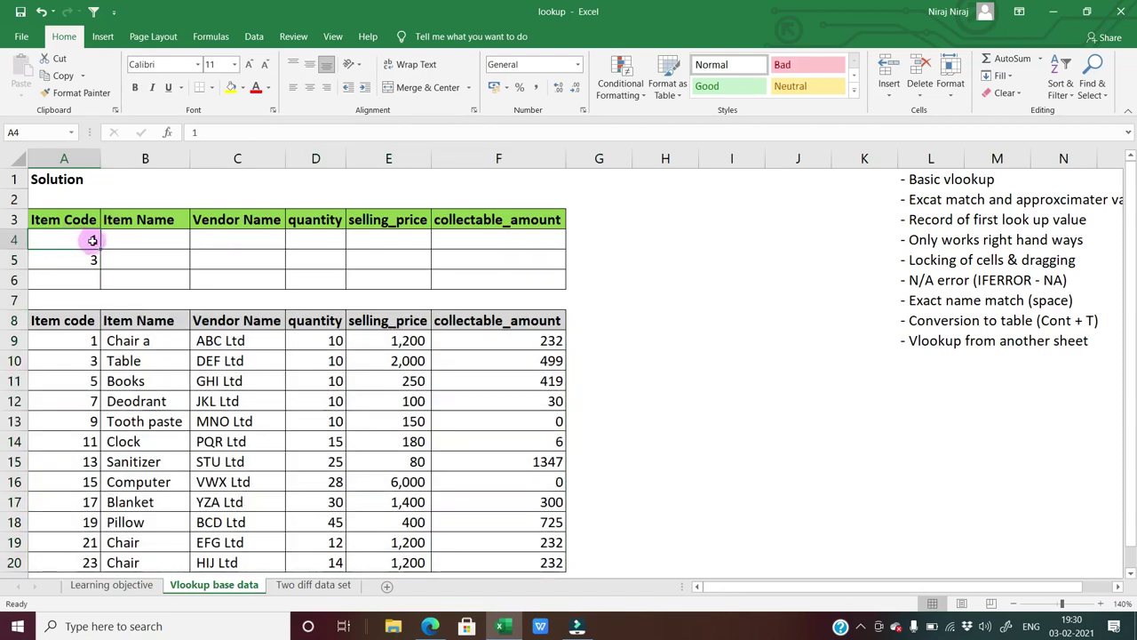
pyautogui.press('Tab')
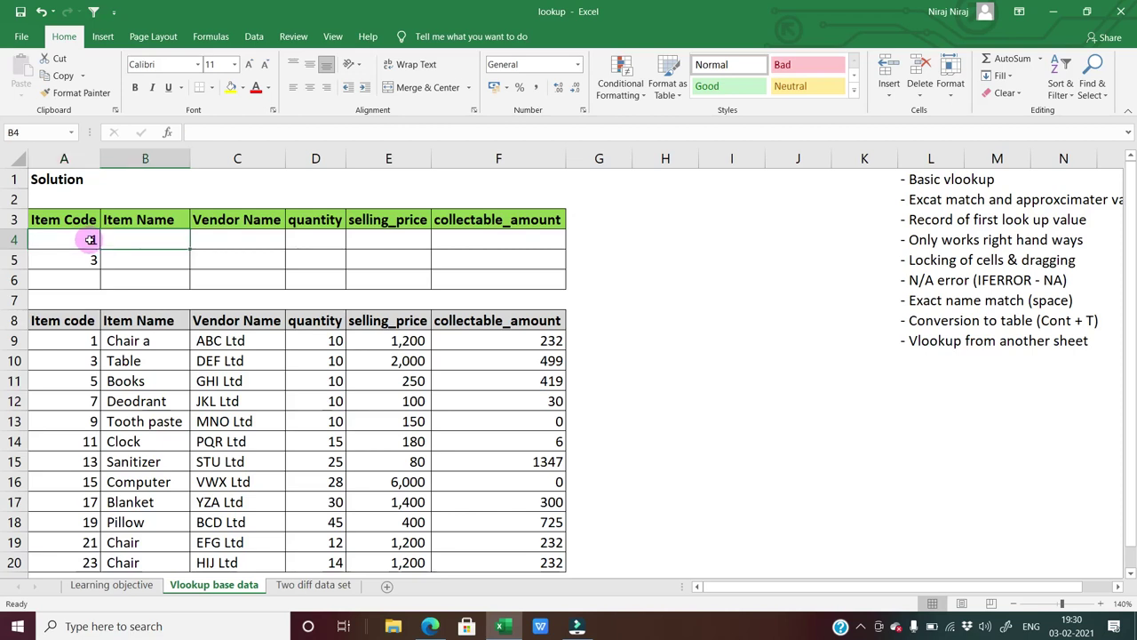
pyautogui.hotkey('shift', 'Right')
pyautogui.hotkey('shift', 'Right')
pyautogui.hotkey('shift', 'Right')
pyautogui.hotkey('shift', 'Right')
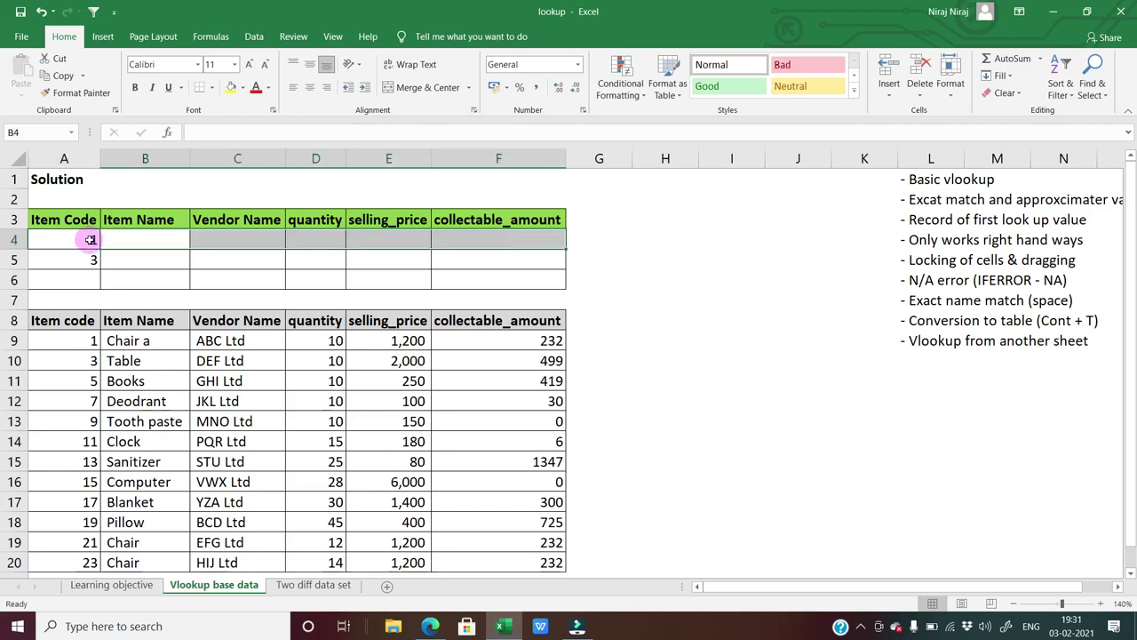
pyautogui.press('Down')
pyautogui.press('Down')
pyautogui.press('Down')
pyautogui.press('Down')
pyautogui.press('Down')
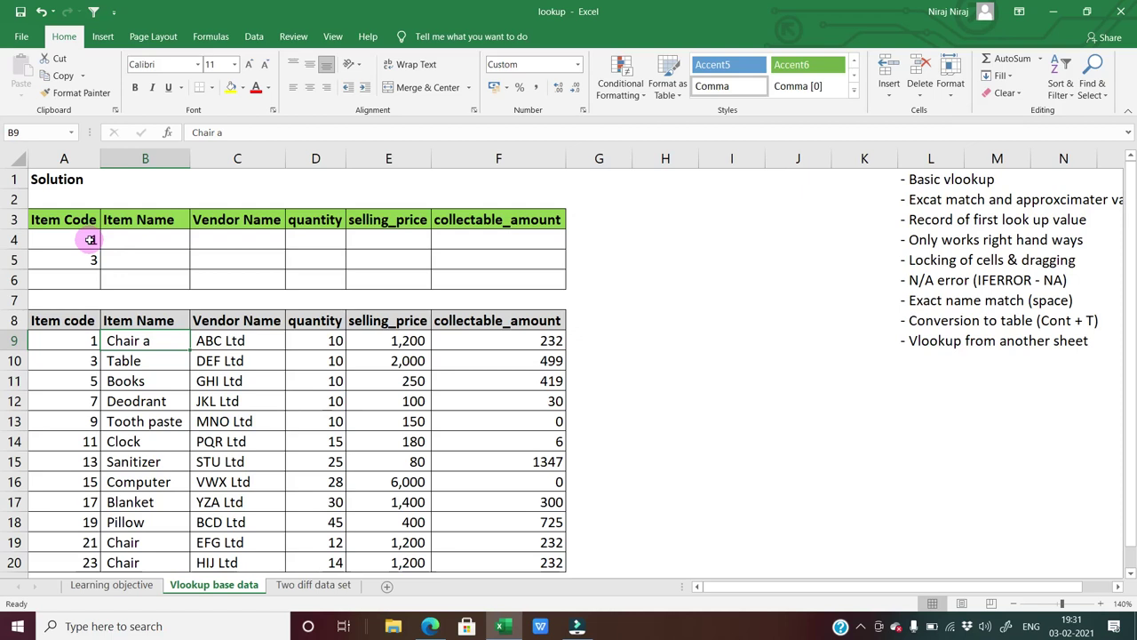
pyautogui.press('Left')
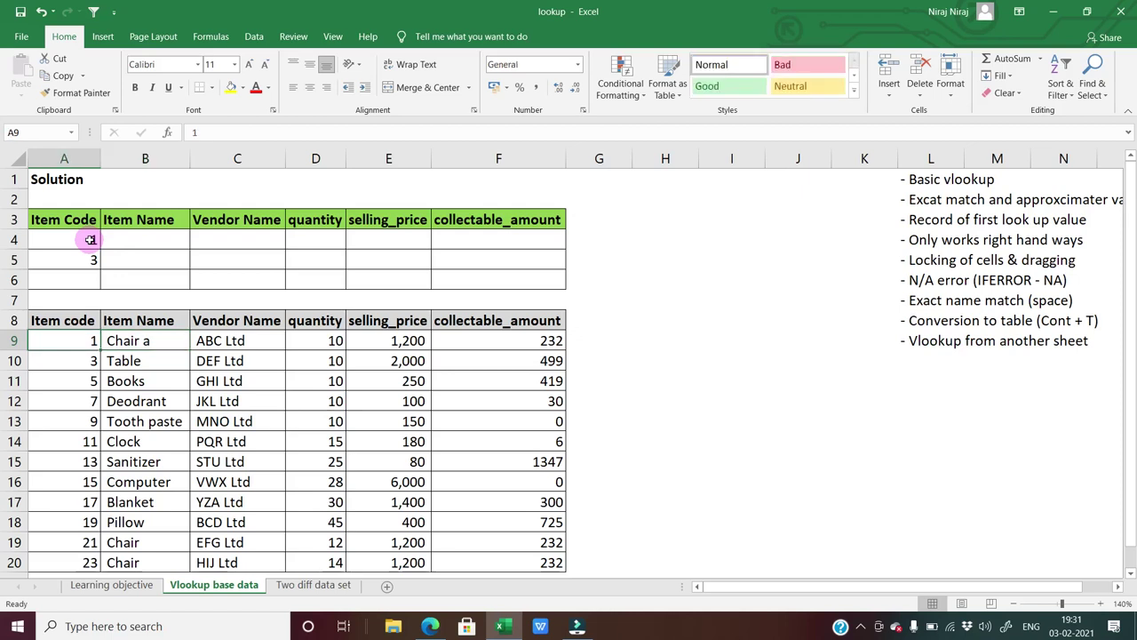
pyautogui.press('Right')
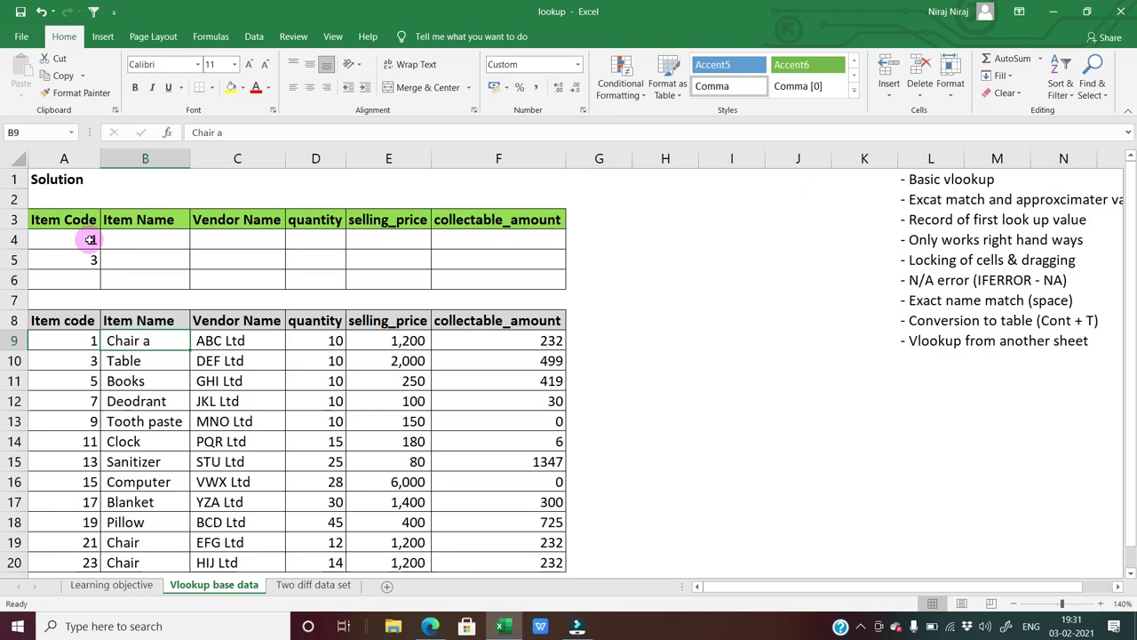
# Step: Start a VLOOKUP formula in B4 with A4 as the lookup value and A8:F20 as the table array
pyautogui.press('Up')
pyautogui.press('Up')
pyautogui.press('Up')
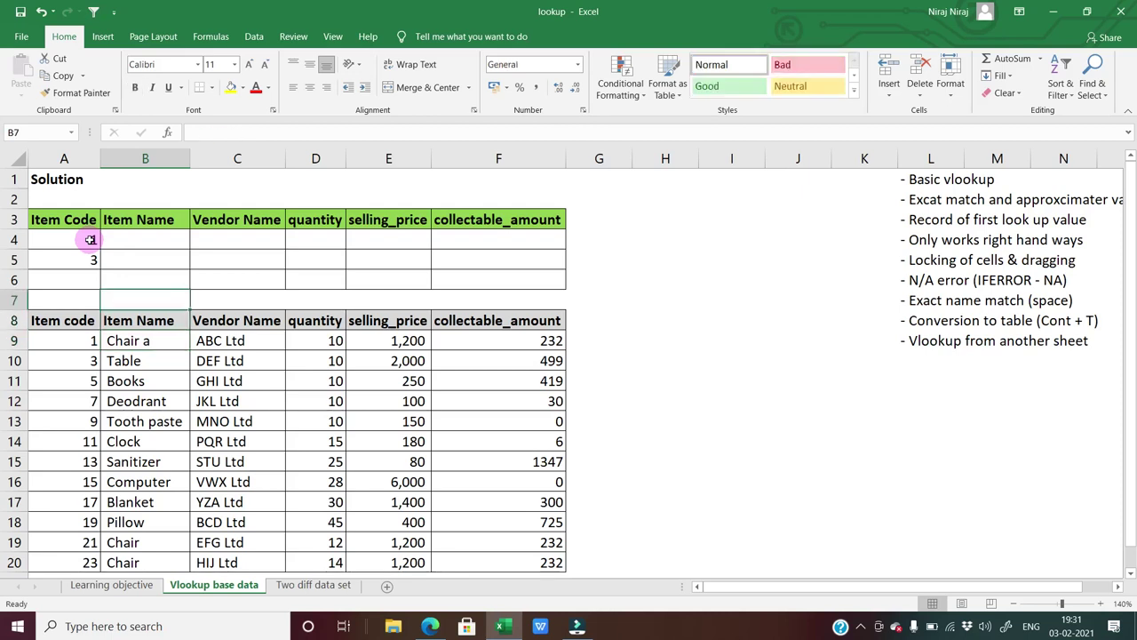
pyautogui.press('Up')
pyautogui.press('Up')
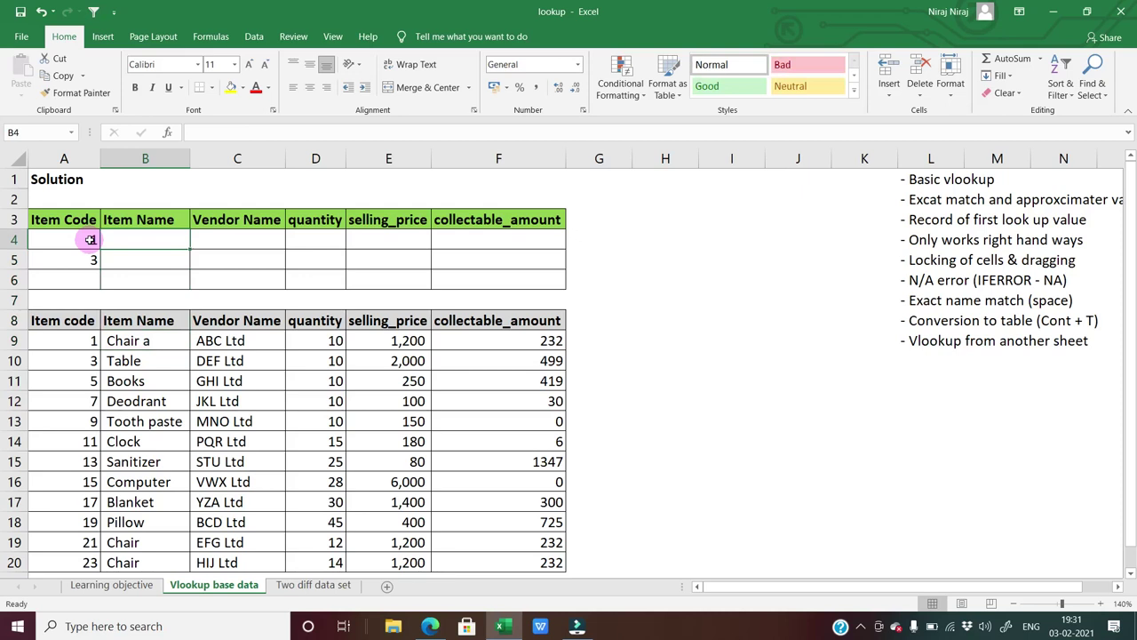
pyautogui.write('=')
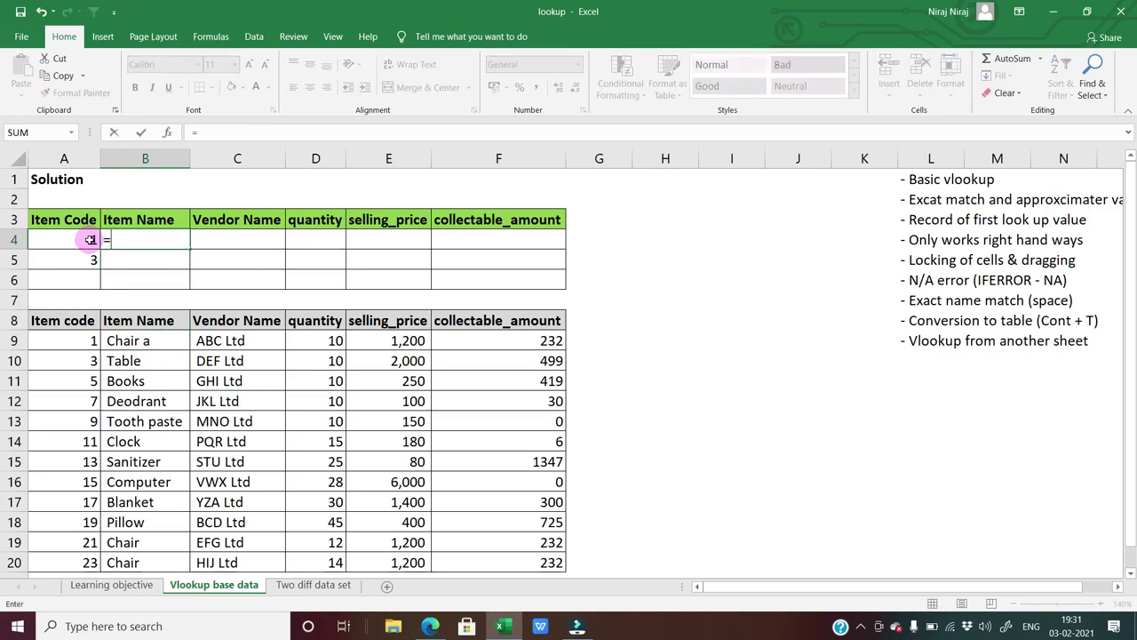
pyautogui.write('vlookup(')
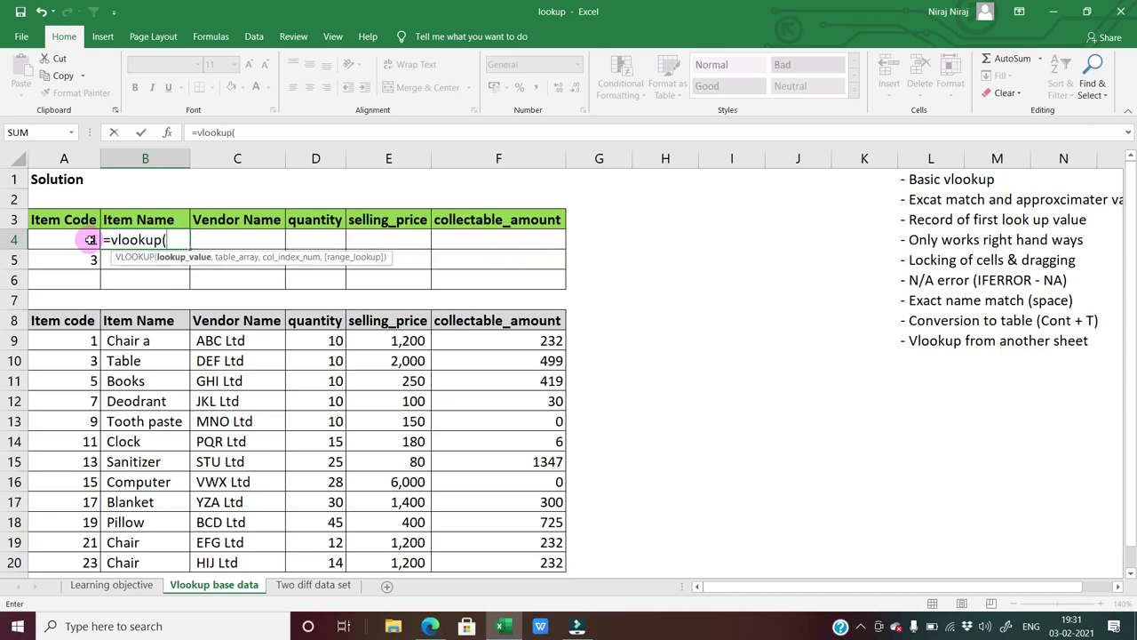
pyautogui.click(90, 239)
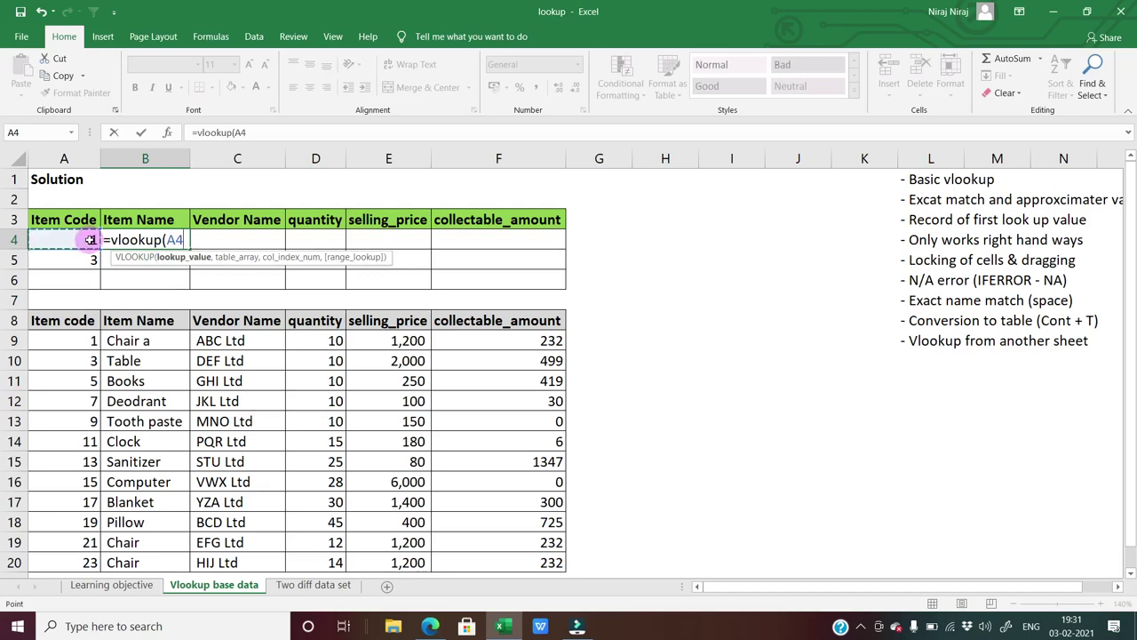
pyautogui.write(',')
pyautogui.click(72, 321)
pyautogui.hotkey('ctrl', 'shift', 'Right')
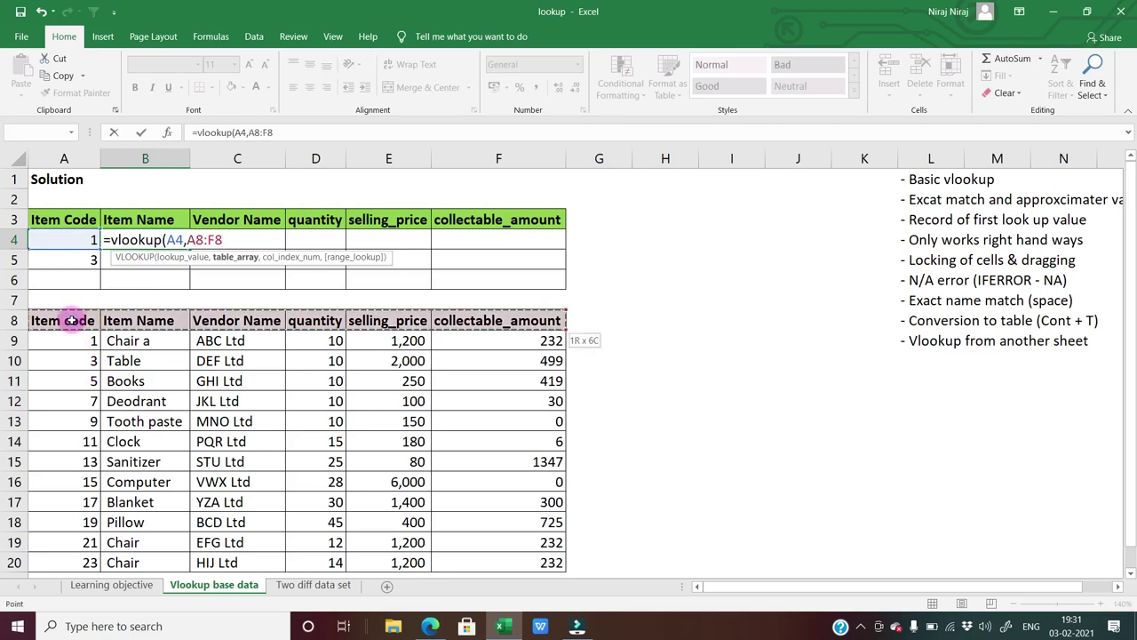
pyautogui.hotkey('ctrl', 'shift', 'Down')
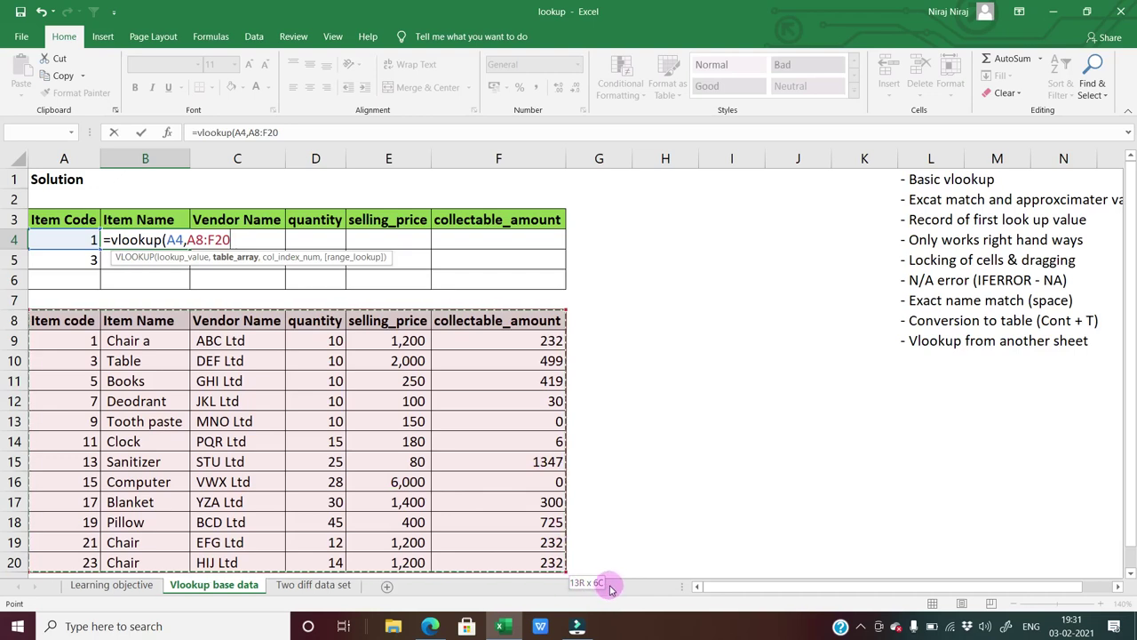
# Step: Try the narrower table arrays A8:B20 and A8:C20 in the formula, and extend the range back to A8:F20
pyautogui.hotkey('shift', 'Left')
pyautogui.hotkey('shift', 'Left')
pyautogui.hotkey('shift', 'Left')
pyautogui.hotkey('shift', 'Left')
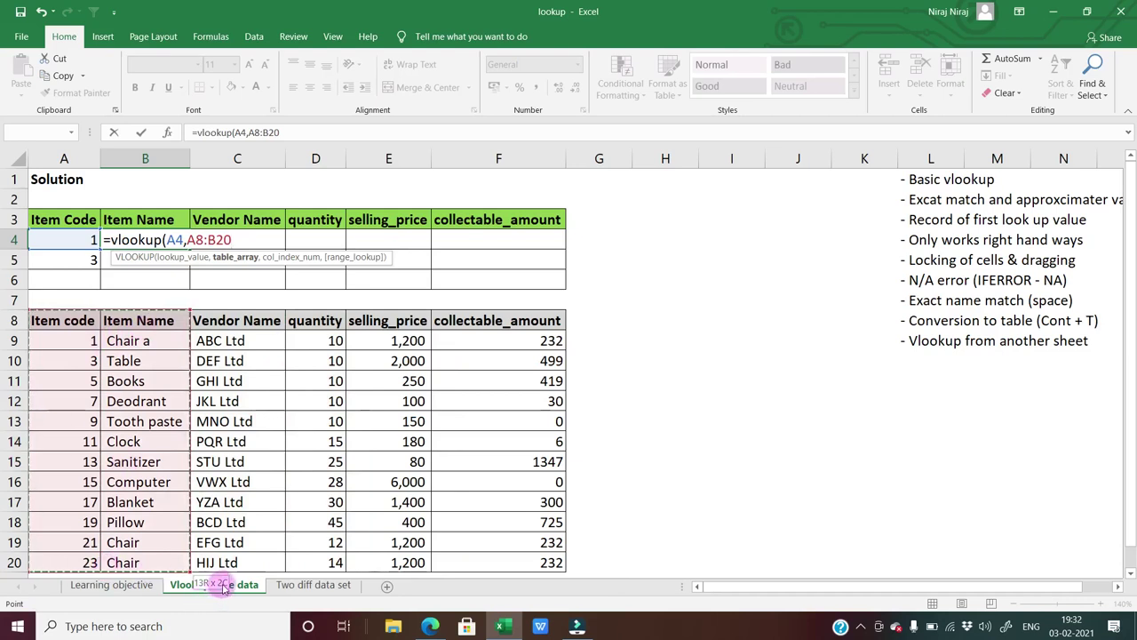
pyautogui.moveTo(222, 586); pyautogui.dragTo(288, 583)
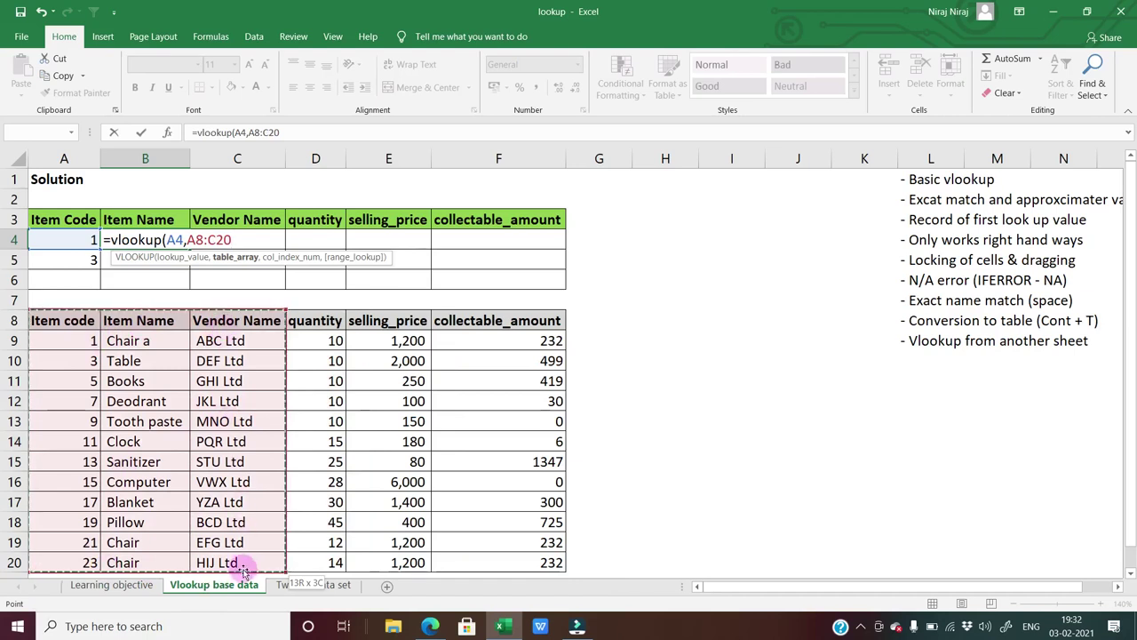
pyautogui.moveTo(320, 583); pyautogui.dragTo(551, 573)
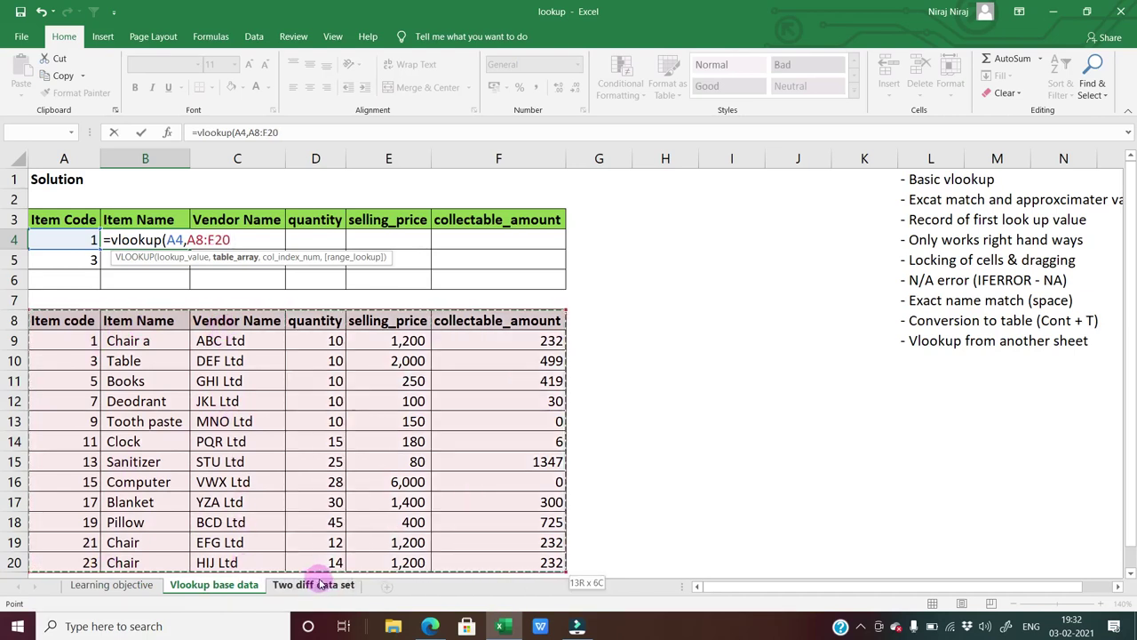
# Step: Complete the B4 formula with column index 2 and range lookup 0 for an exact match
pyautogui.write(',')
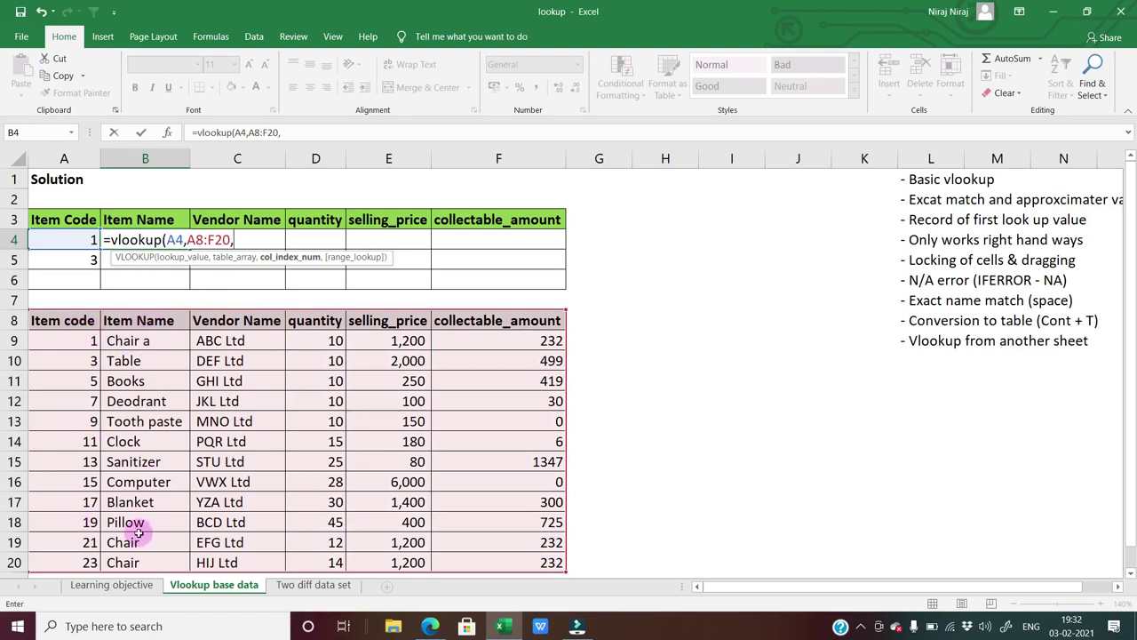
pyautogui.write('2,0')
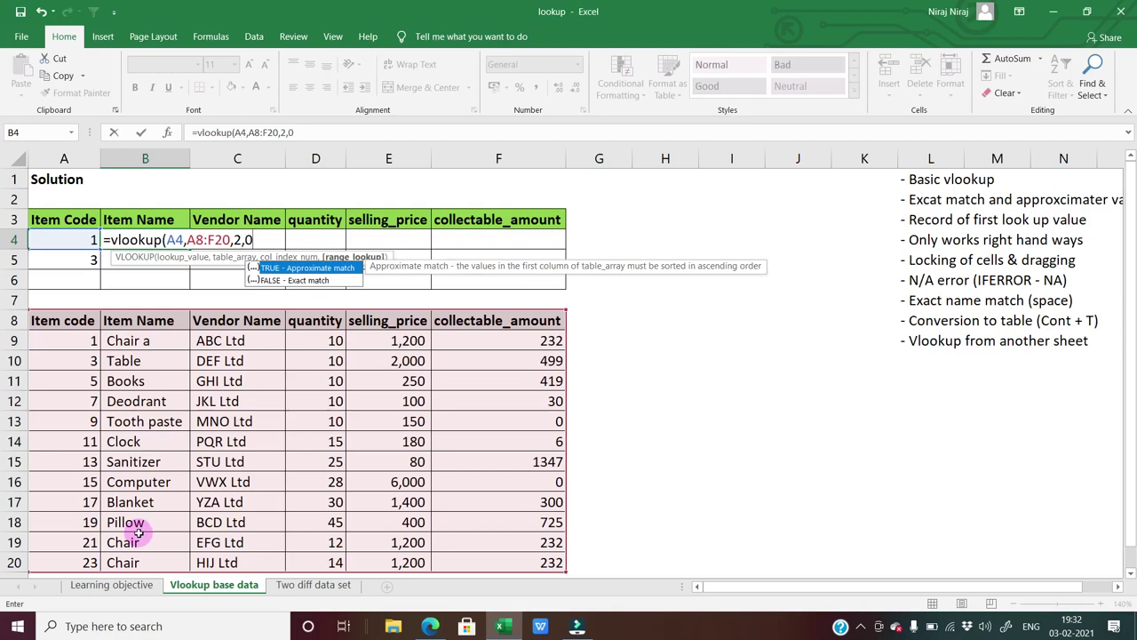
pyautogui.write(')')
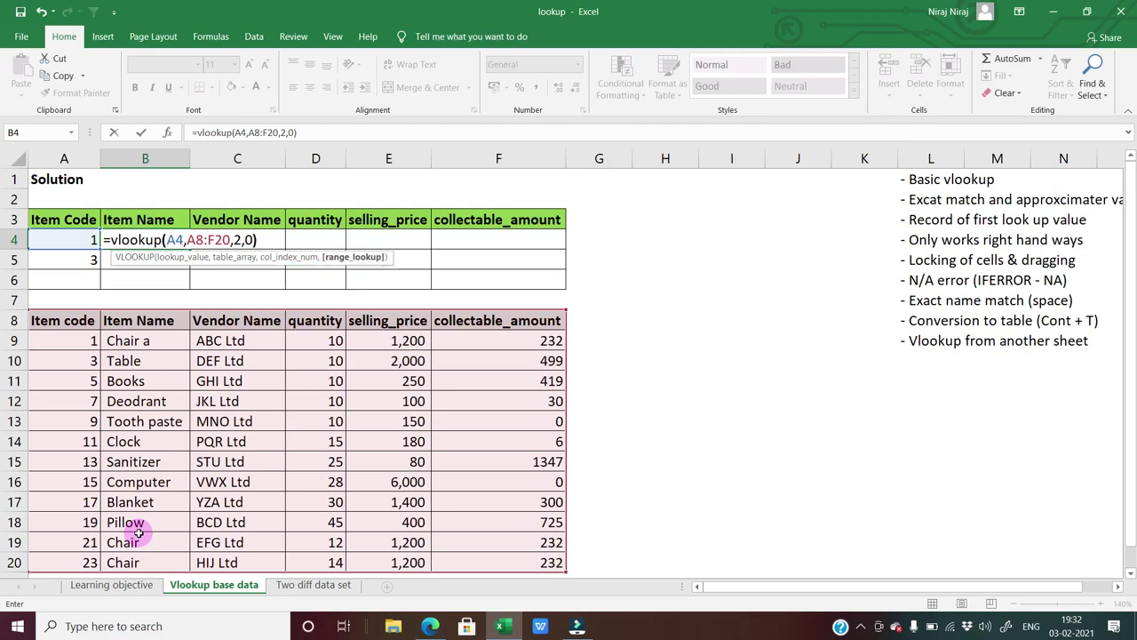
pyautogui.press('Return')
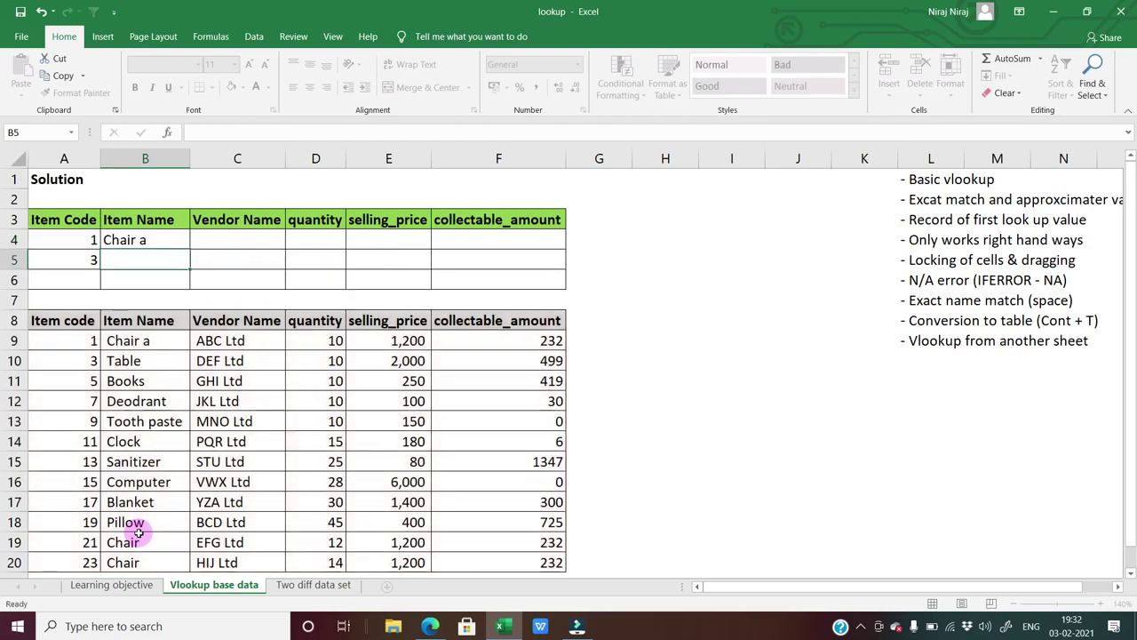
# Step: Compare the item name returned in B4 with the source record in row 9
pyautogui.press('Down')
pyautogui.press('Down')
pyautogui.press('Down')
pyautogui.press('Down')
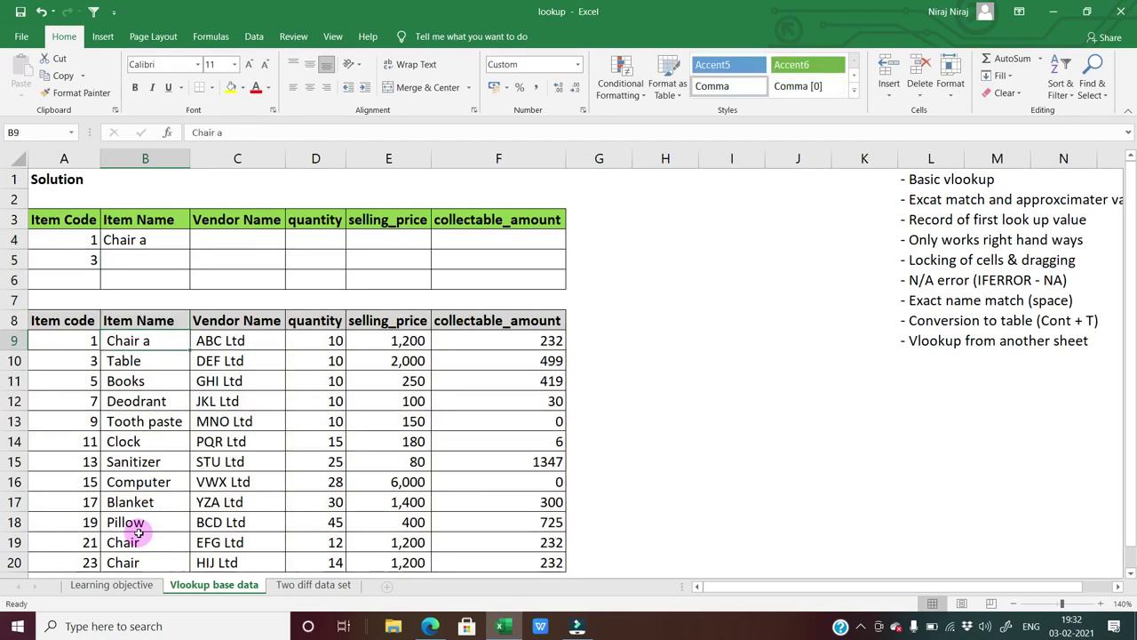
pyautogui.press('Right')
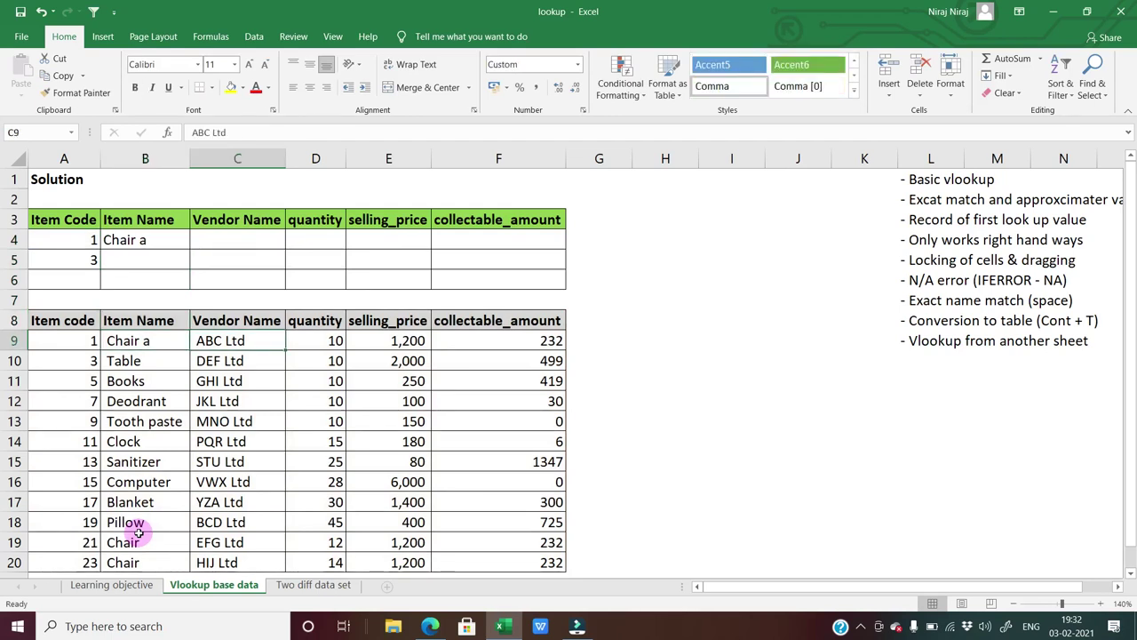
pyautogui.press('Left')
pyautogui.press('Up')
pyautogui.press('Up')
pyautogui.press('Up')
pyautogui.press('Up')
# Step: Change the item name in B9 of the source table to Chair
pyautogui.press('Down')
pyautogui.press('Down')
pyautogui.press('Down')
pyautogui.press('Down')
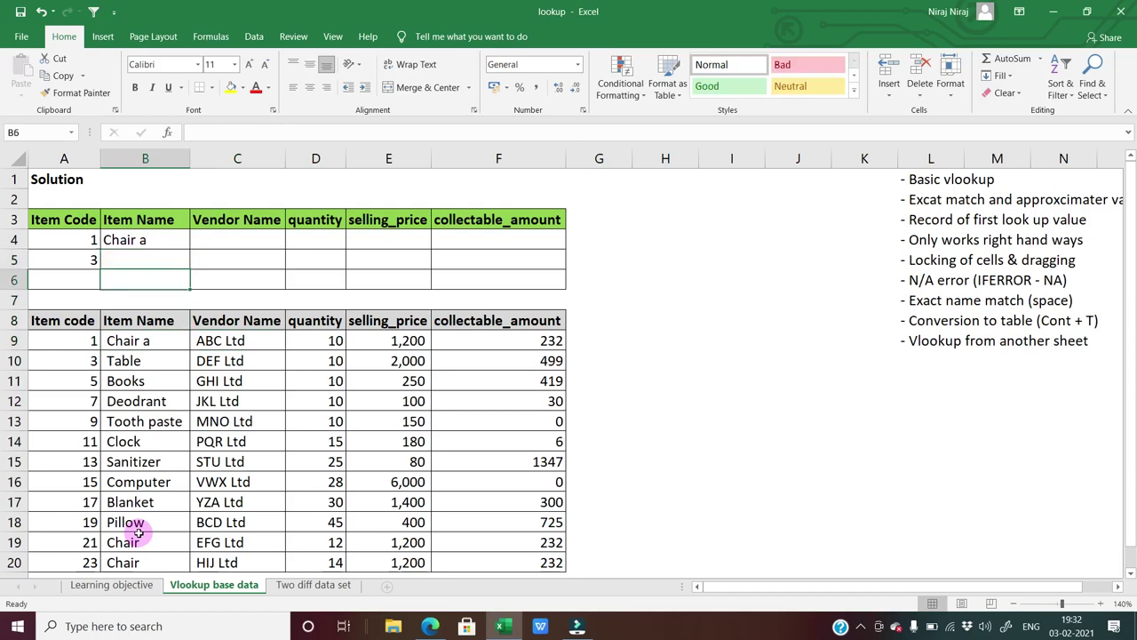
pyautogui.press('F2')
pyautogui.press('BackSpace')
pyautogui.press('BackSpace')
pyautogui.press('BackSpace')
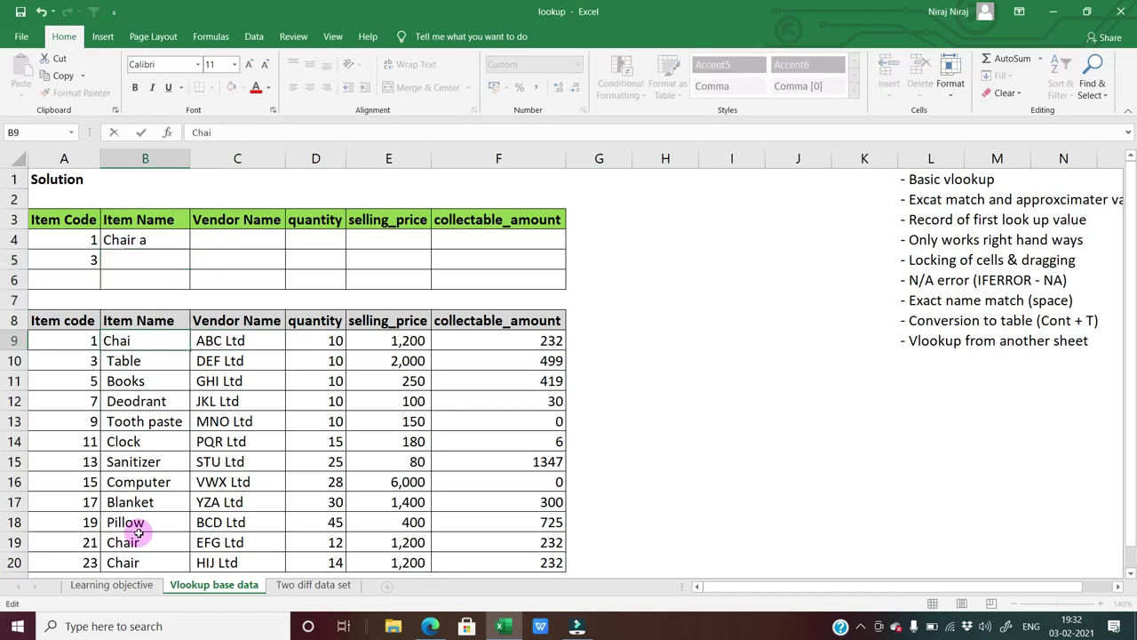
pyautogui.write('r')
pyautogui.press('Return')
# Step: Set the item code in A5 of the solution table to 2
pyautogui.press('Up')
pyautogui.press('Up')
pyautogui.press('Up')
pyautogui.press('Up')
pyautogui.press('Up')
pyautogui.press('Left')
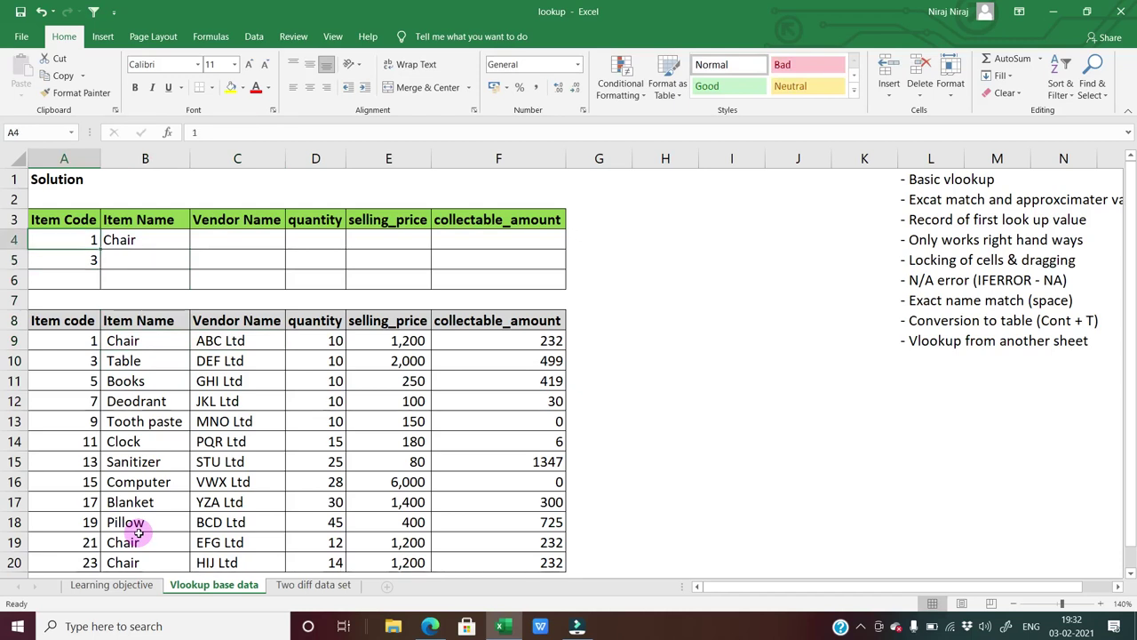
pyautogui.write('2')
pyautogui.press('Return')
# Step: Start a VLOOKUP formula in B5 with A5 as the lookup value
pyautogui.press('Down')
pyautogui.press('Down')
pyautogui.press('Up')
pyautogui.press('Up')
pyautogui.press('Up')
pyautogui.press('Right')
pyautogui.press('Up')
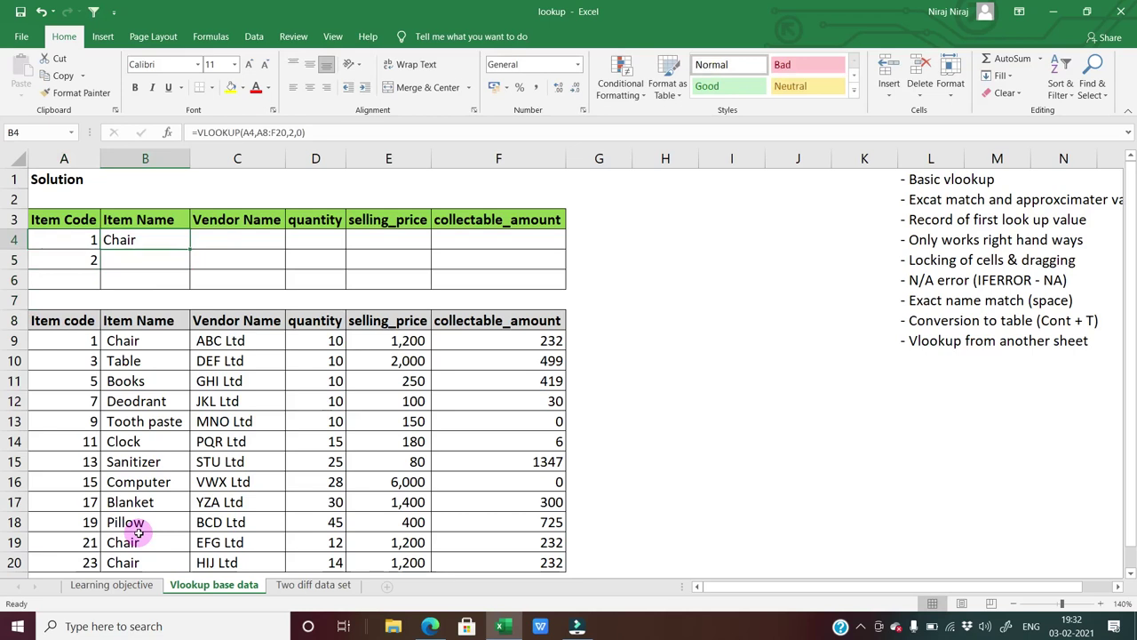
pyautogui.press('Down')
pyautogui.write('=vlookup(')
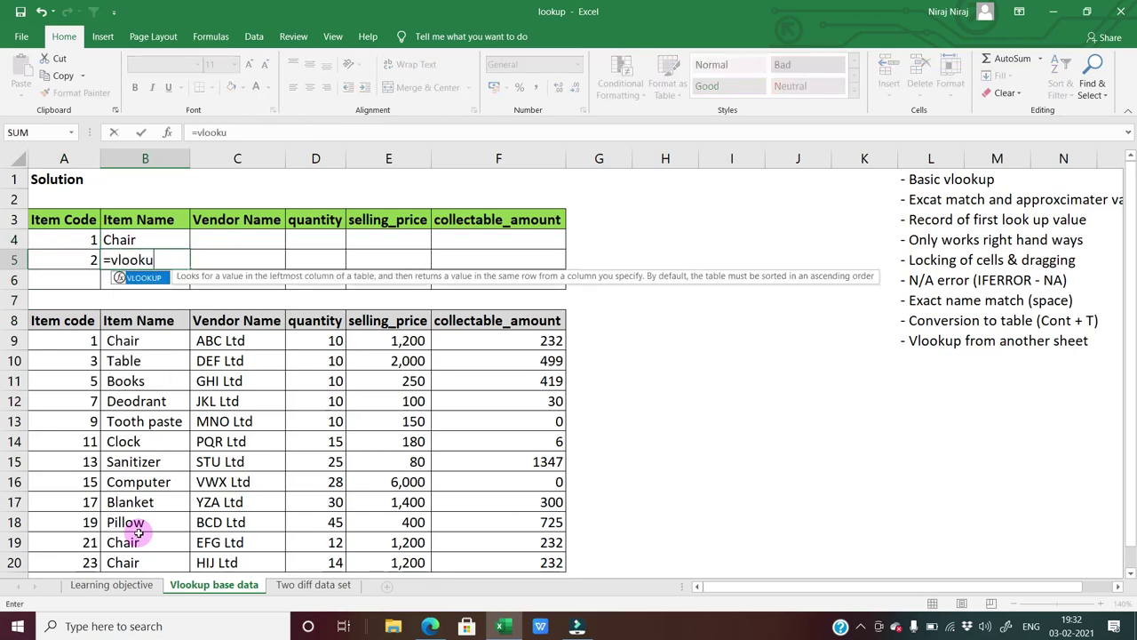
pyautogui.press('Left')
pyautogui.write(',')
# Step: Complete the B5 formula with table array A8:F20, column index 2 and range lookup 0
pyautogui.press('Down')
pyautogui.press('Down')
pyautogui.press('Down')
pyautogui.press('Down')
pyautogui.press('Up')
pyautogui.press('Left')
pyautogui.hotkey('ctrl', 'shift', 'Down')
pyautogui.hotkey('shift', 'Right')
pyautogui.hotkey('shift', 'Right')
pyautogui.hotkey('shift', 'Right')
pyautogui.hotkey('shift', 'Right')
pyautogui.hotkey('shift', 'Right')
pyautogui.write(',')
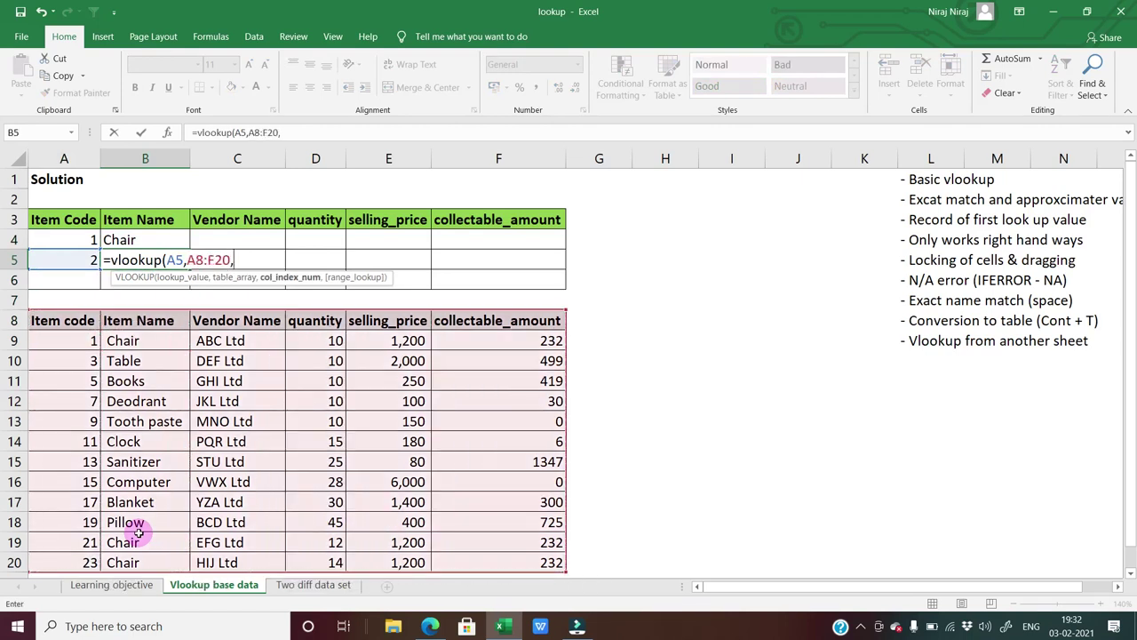
pyautogui.write('2,0)')
pyautogui.press('Return')
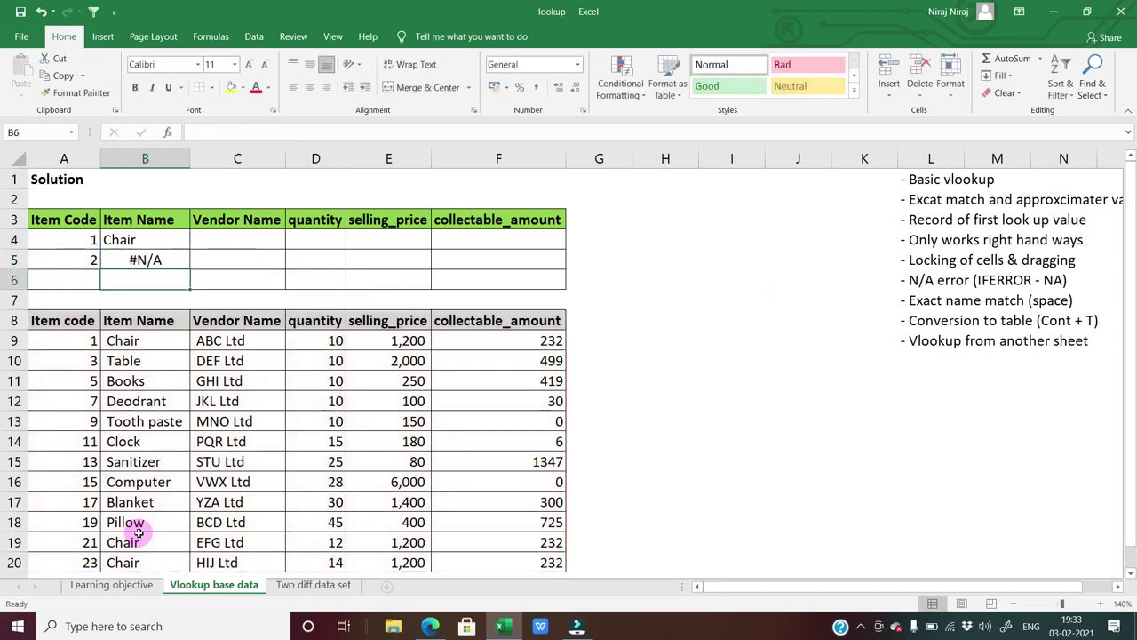
# Step: Check the B5 formula and select the source item codes in A9:A20 to look for code 2
pyautogui.press('Up')
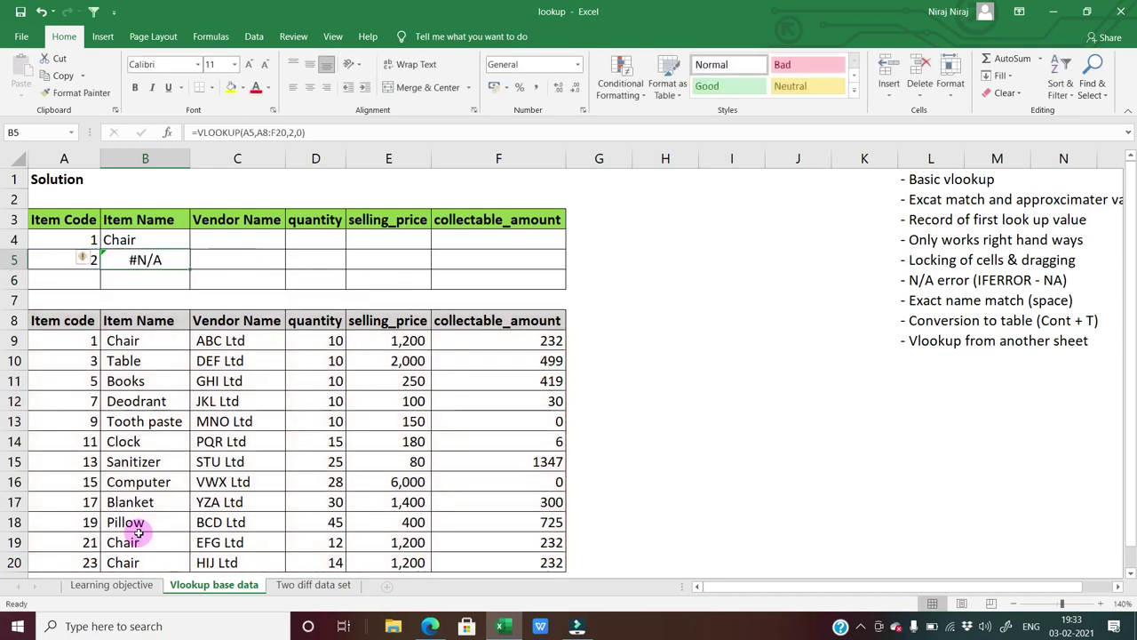
pyautogui.press('Left')
pyautogui.press('Down')
pyautogui.press('Down')
pyautogui.press('Down')
pyautogui.press('Down')
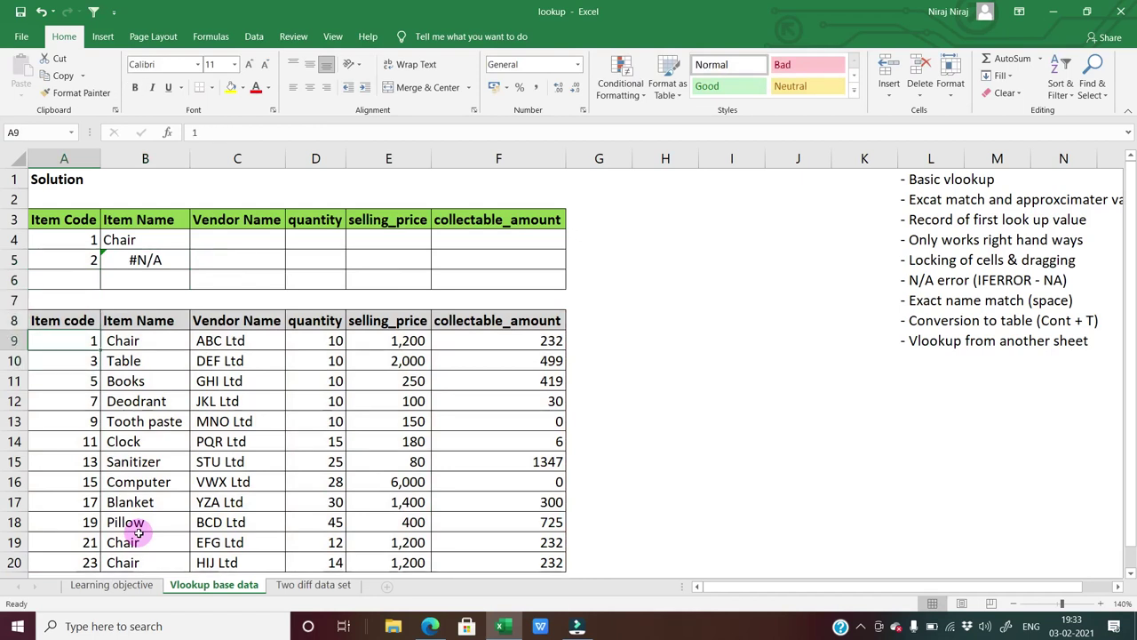
pyautogui.hotkey('ctrl', 'shift', 'Down')
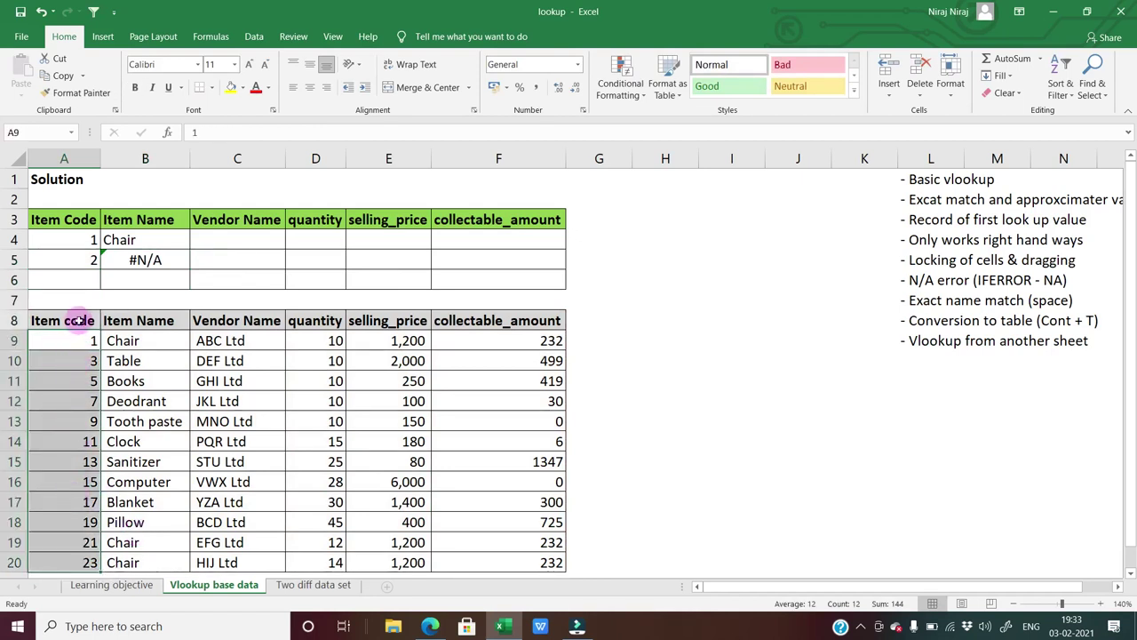
# Step: Change the range lookup argument of the VLOOKUP in B5 to 1 for an approximate match
pyautogui.press('Up')
pyautogui.press('Up')
pyautogui.press('Up')
pyautogui.press('Up')
pyautogui.press('Right')
pyautogui.press('F2')
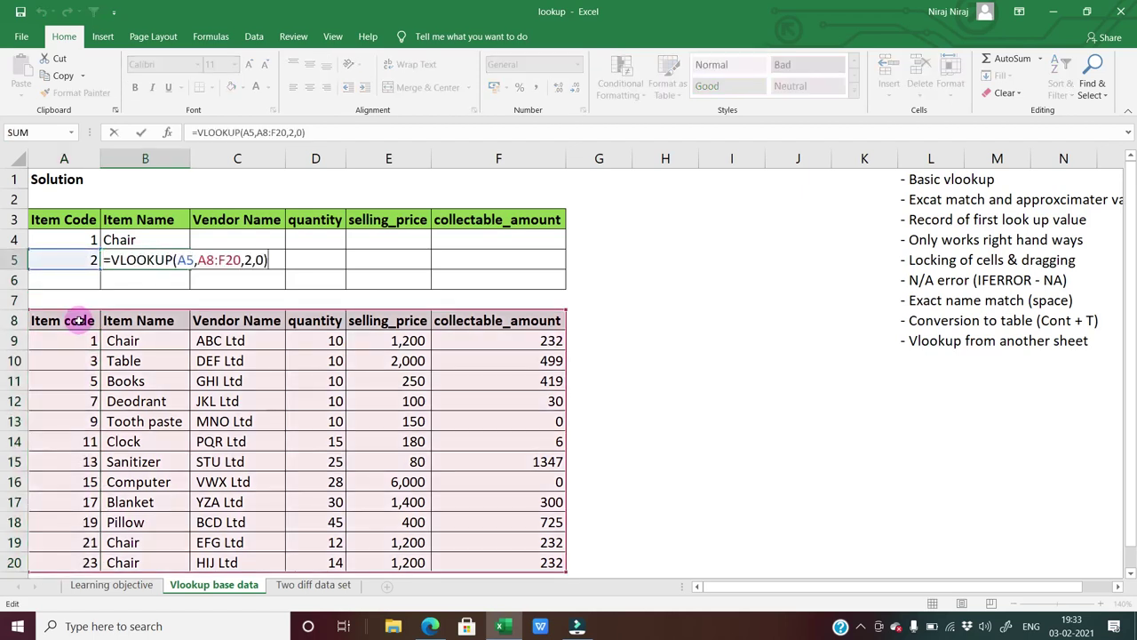
pyautogui.press('Left')
pyautogui.press('Left')
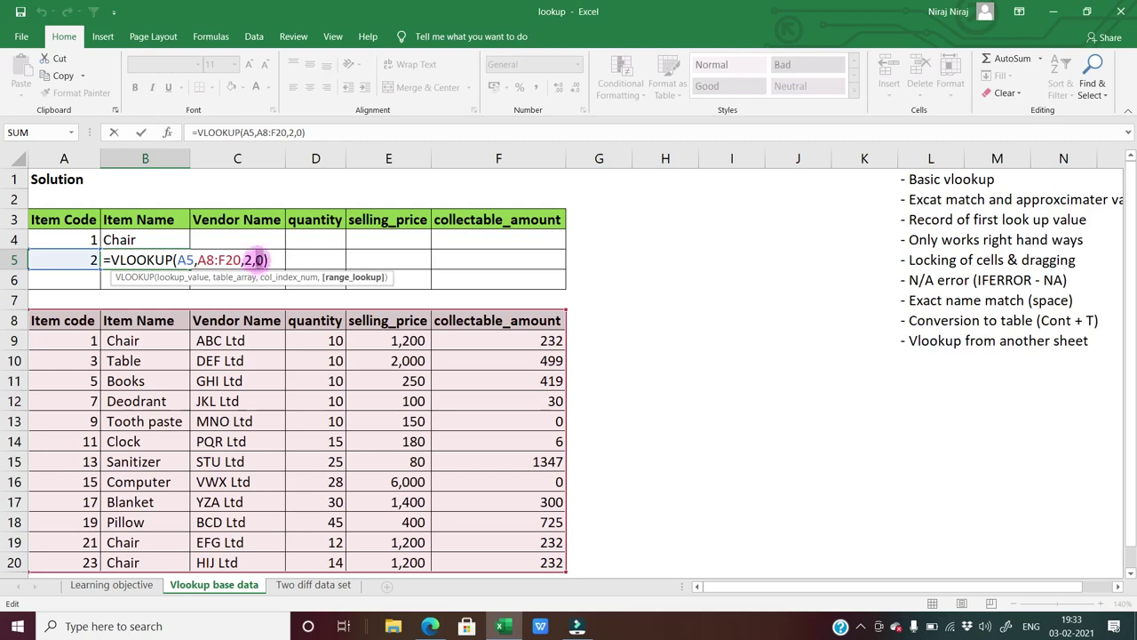
pyautogui.write('1')
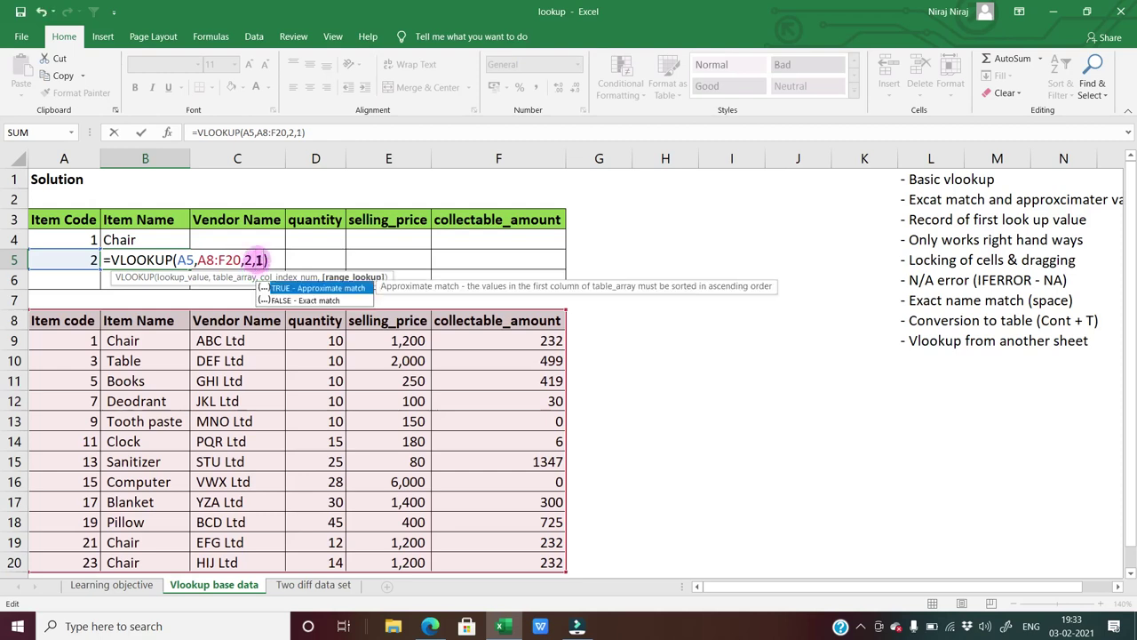
pyautogui.press('Return')
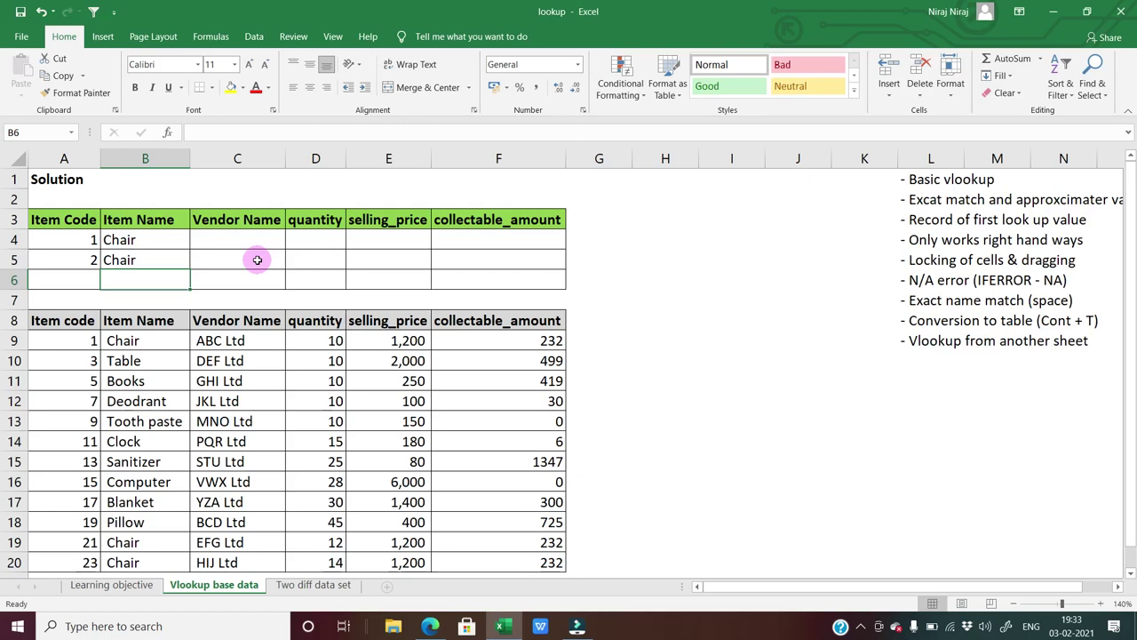
# Step: Set the item code in A5 of the solution table to 3 and check the item name beside it
pyautogui.press('Up')
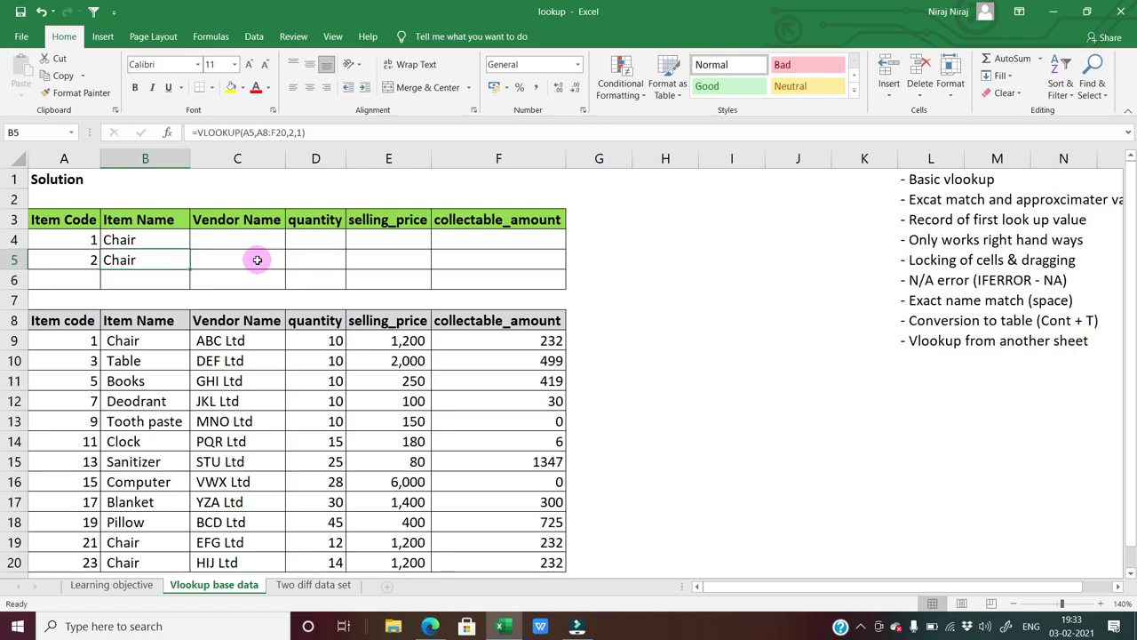
pyautogui.press('Left')
pyautogui.write('3')
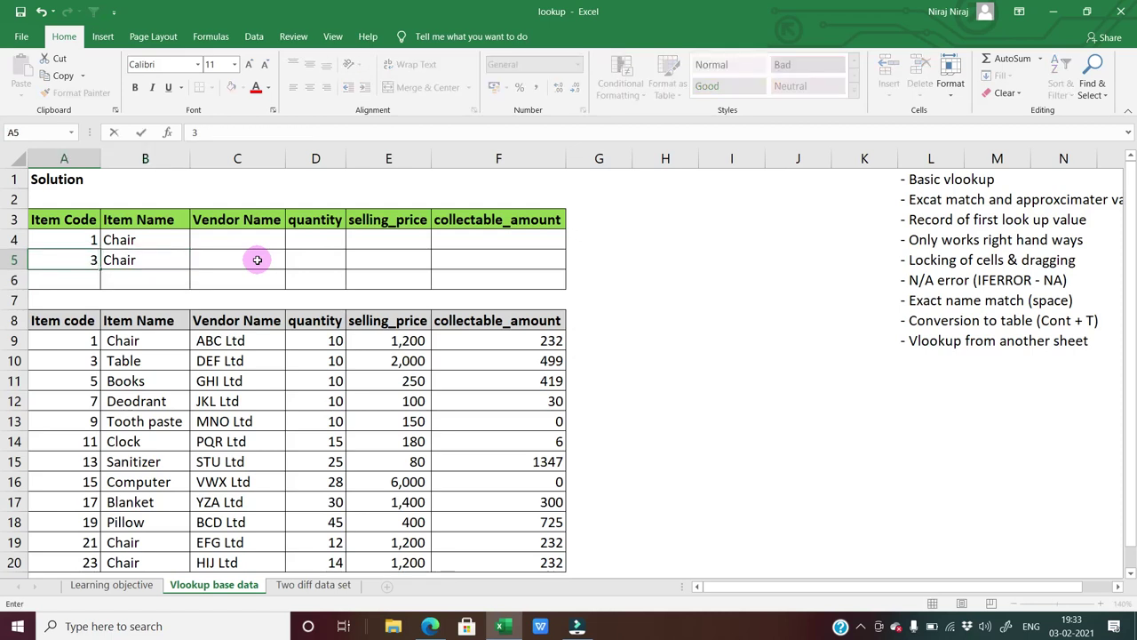
pyautogui.hotkey('ctrl', 'Return')
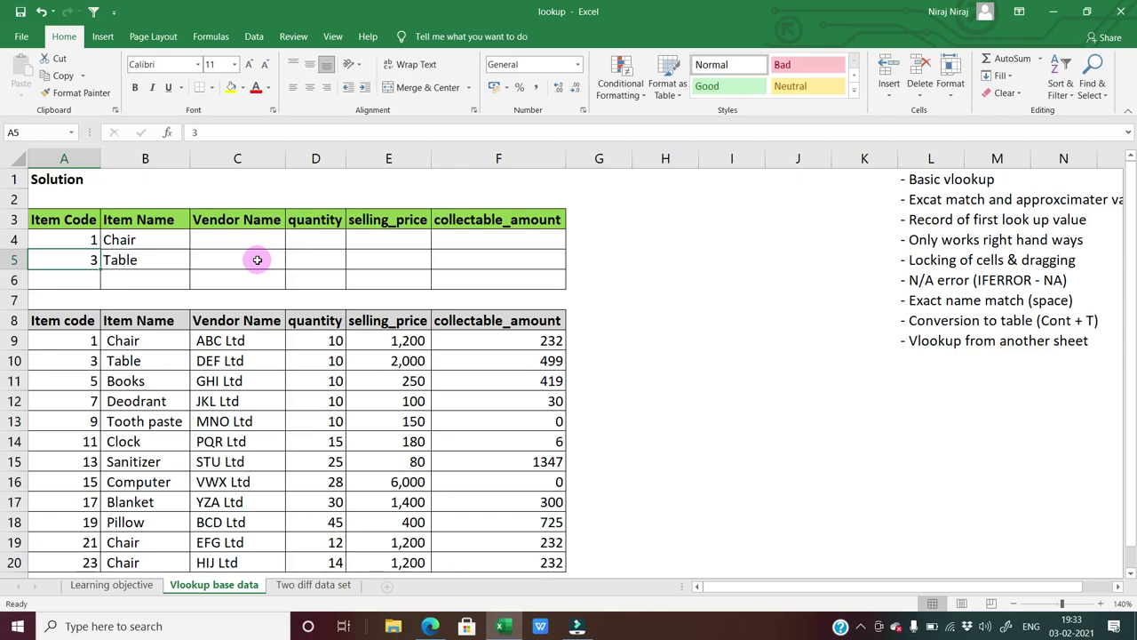
pyautogui.press('Right')
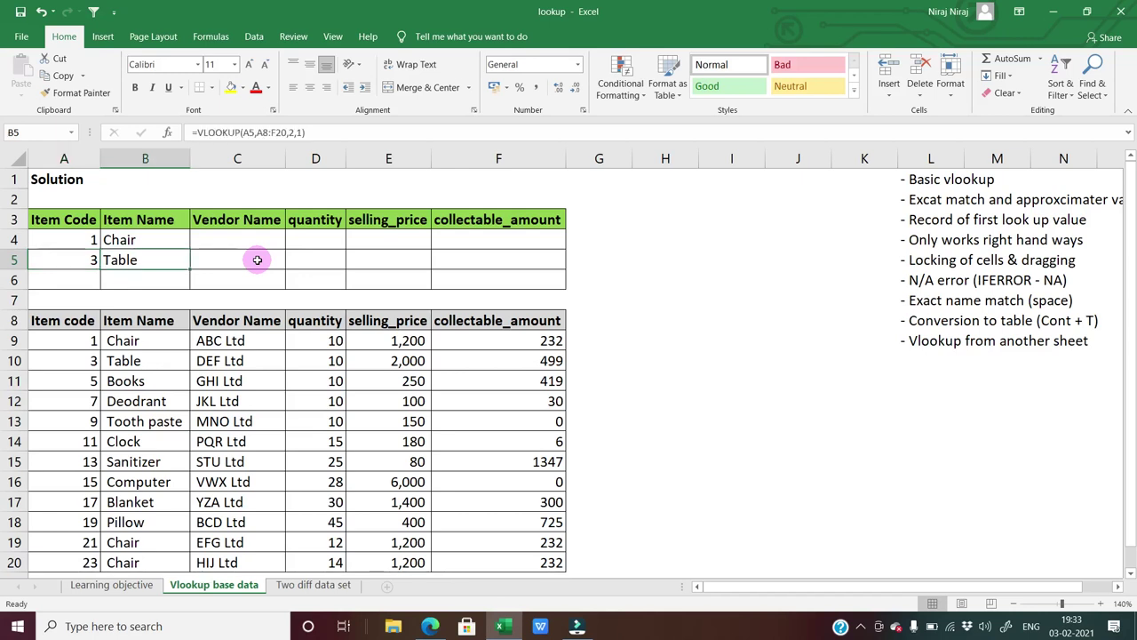
# Step: Check the B4 formula and set the range lookup argument in B5 to 0 for an exact match
pyautogui.press('Left')
pyautogui.press('Up')
pyautogui.press('Right')
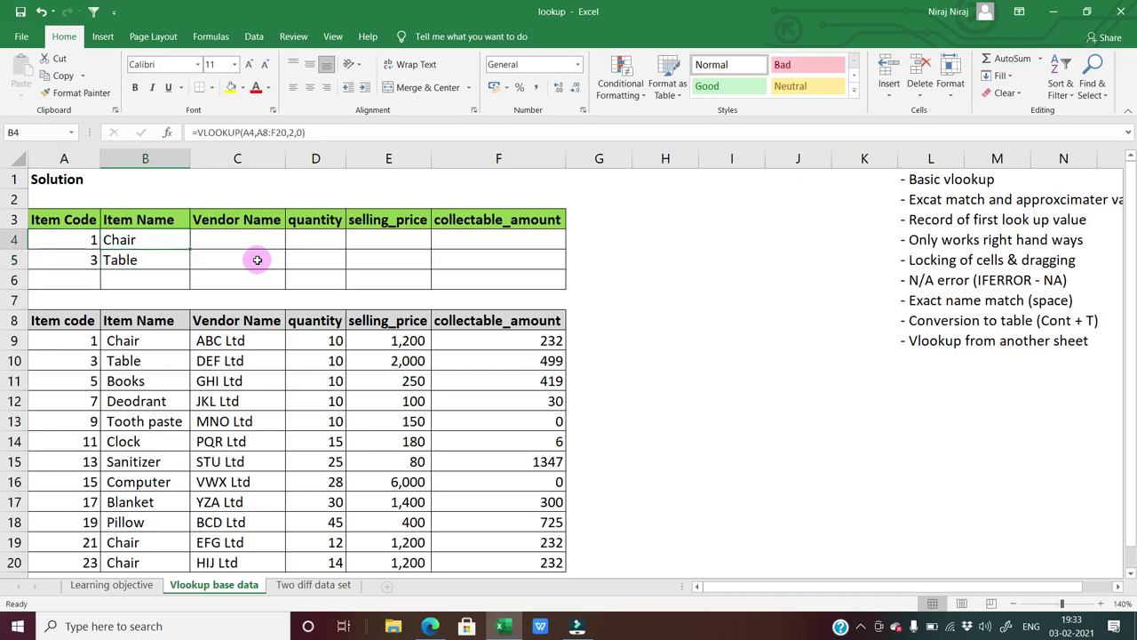
pyautogui.press('F2')
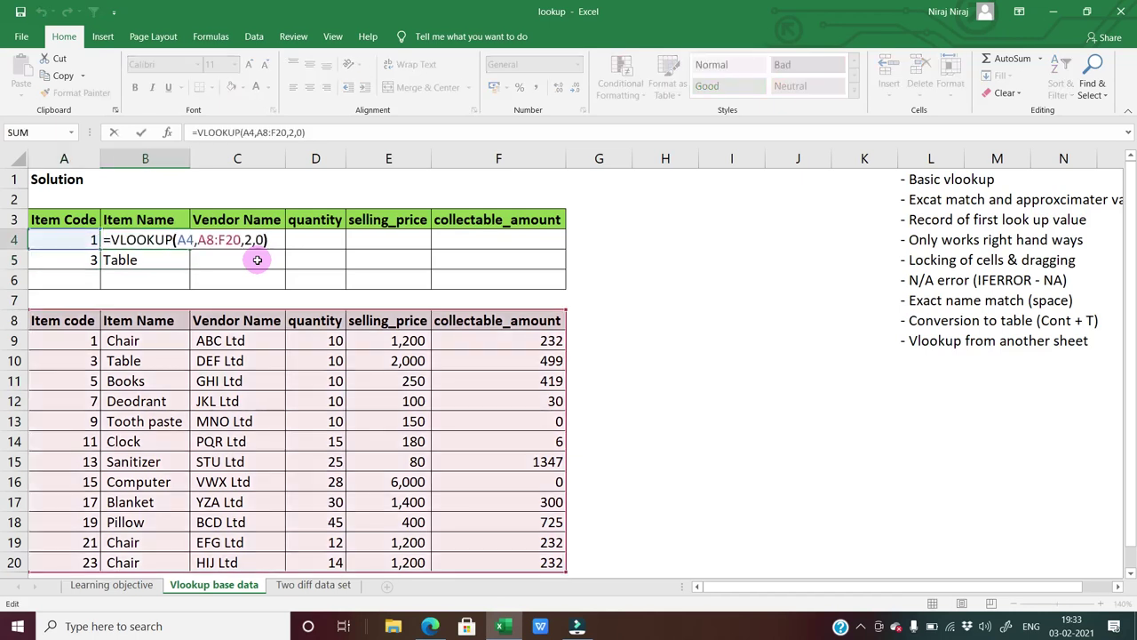
pyautogui.press('Left')
pyautogui.press('Return')
pyautogui.press('F2')
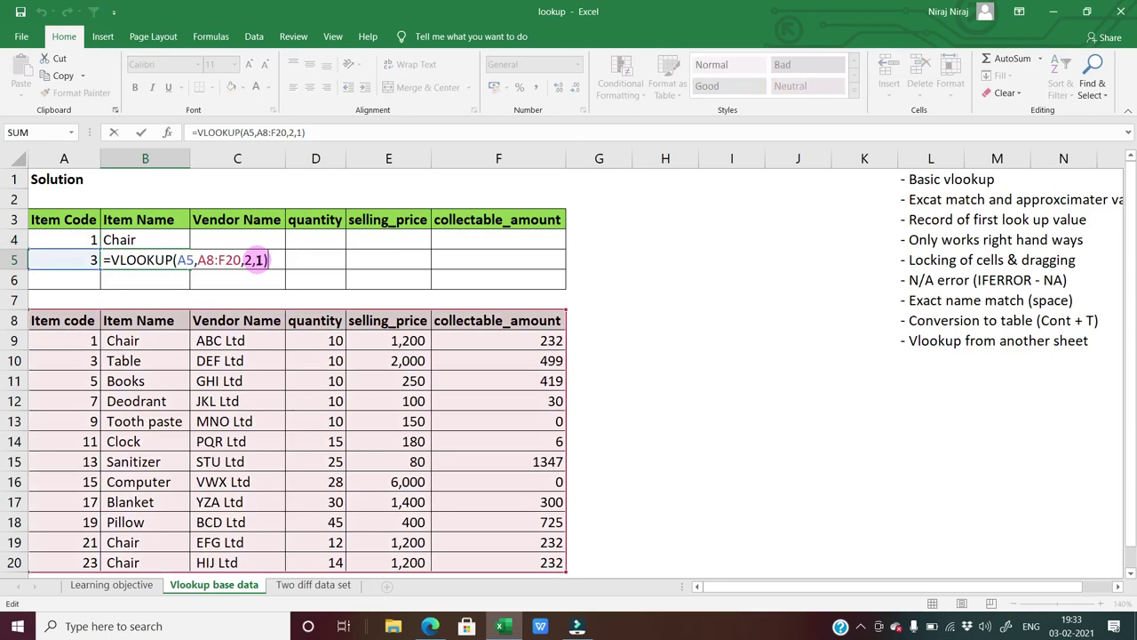
pyautogui.press('BackSpace')
pyautogui.write('0')
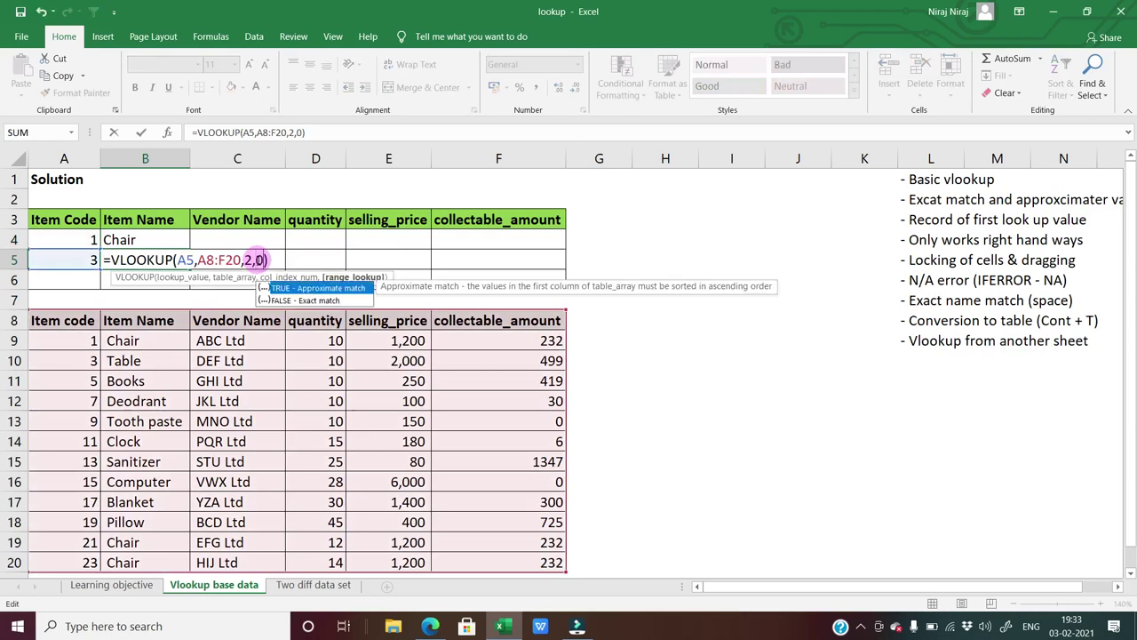
pyautogui.press('Return')
pyautogui.press('Up')
pyautogui.press('Up')
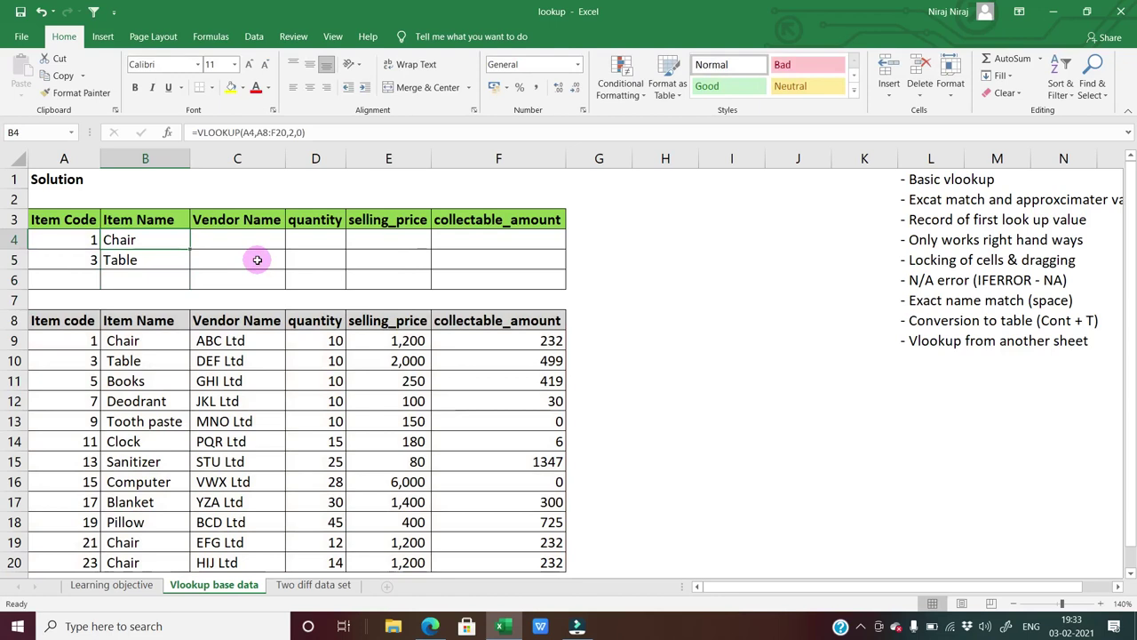
# Step: Start a VLOOKUP formula in C4 under Vendor Name with B4 as the lookup value
pyautogui.press('Down')
pyautogui.press('Down')
pyautogui.press('Up')
pyautogui.press('Up')
pyautogui.press('Right')
pyautogui.write('=')
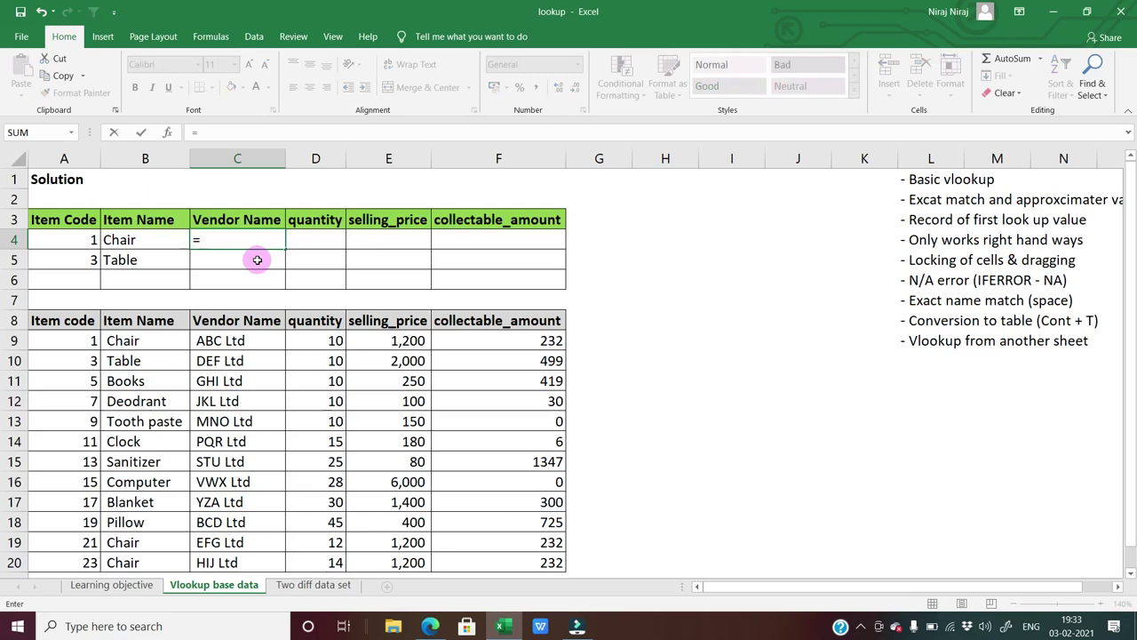
pyautogui.write('vlookup(')
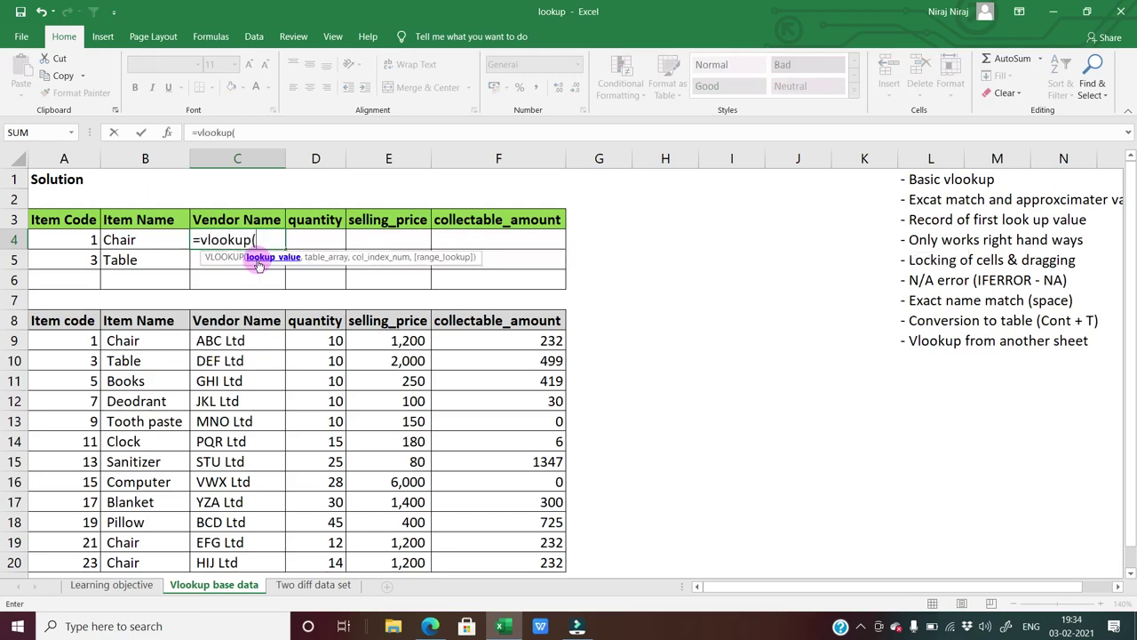
pyautogui.click(178, 244)
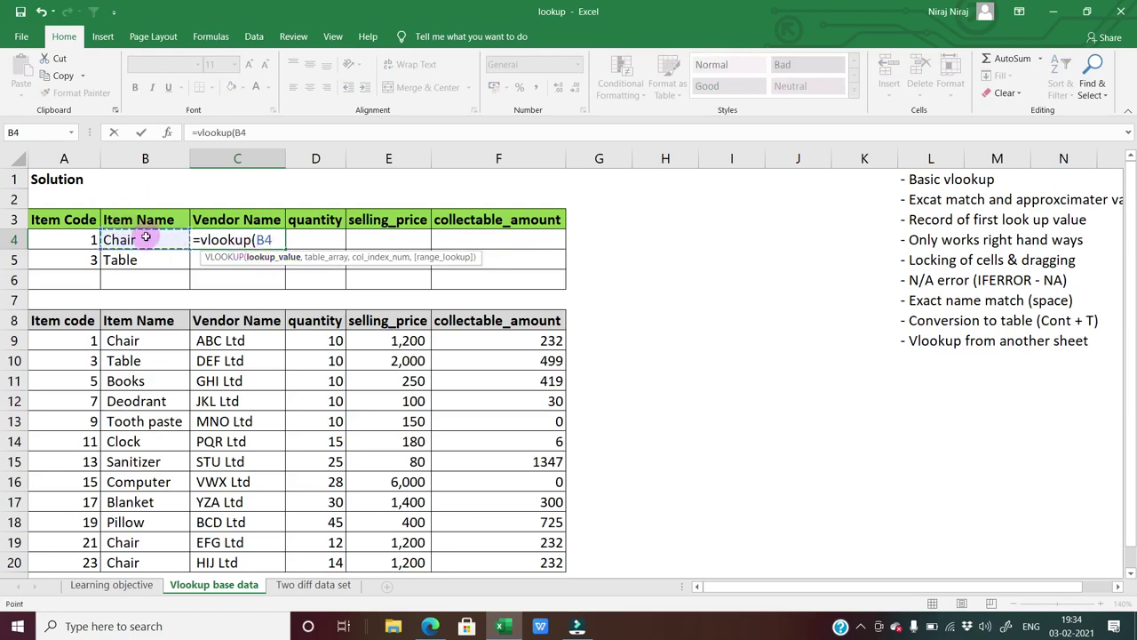
pyautogui.write(',')
# Step: Complete the C4 formula with table array B8:F20, column index 2 and range lookup 0
pyautogui.press('Down')
pyautogui.press('Down')
pyautogui.press('Down')
pyautogui.press('Down')
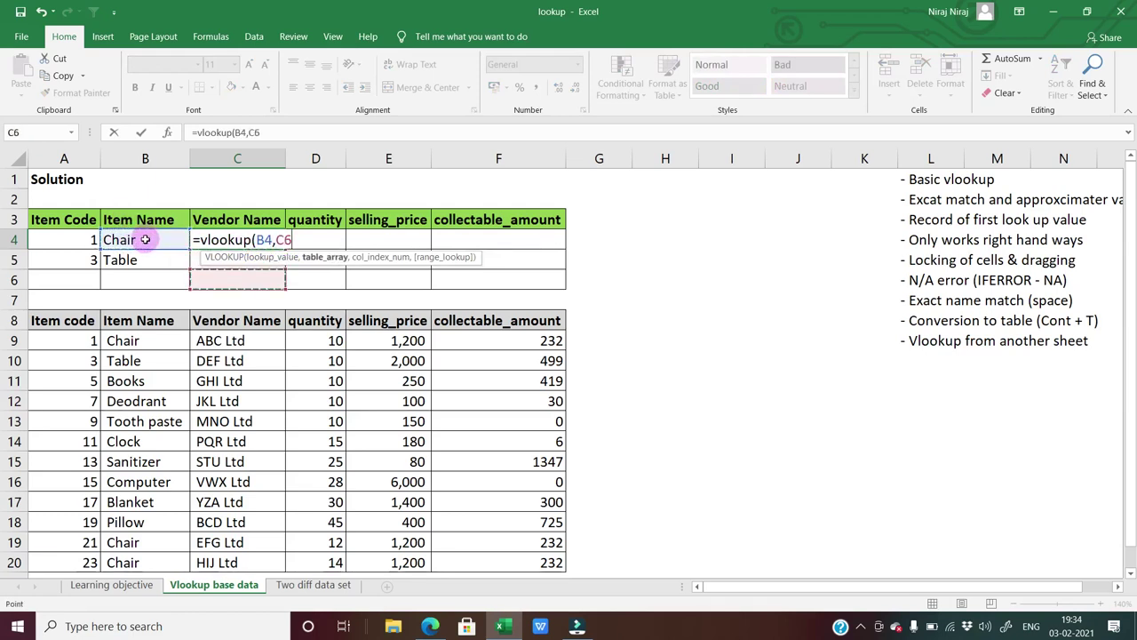
pyautogui.press('Left')
pyautogui.hotkey('ctrl', 'shift', 'Down')
pyautogui.hotkey('shift', 'Right')
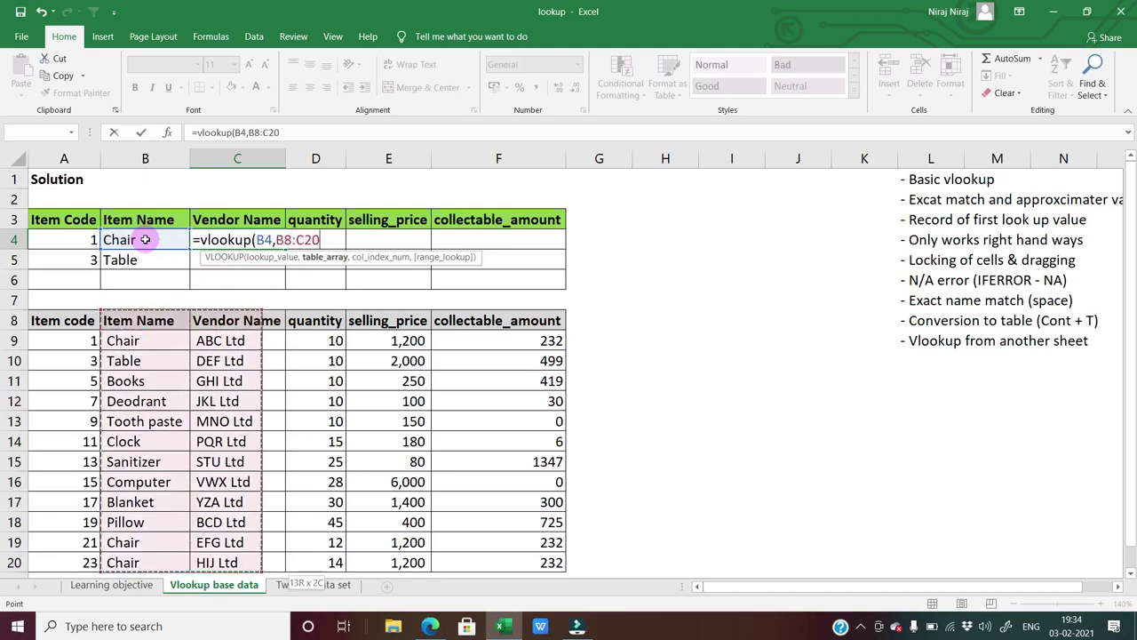
pyautogui.hotkey('shift', 'Right')
pyautogui.hotkey('shift', 'Right')
pyautogui.hotkey('shift', 'Right')
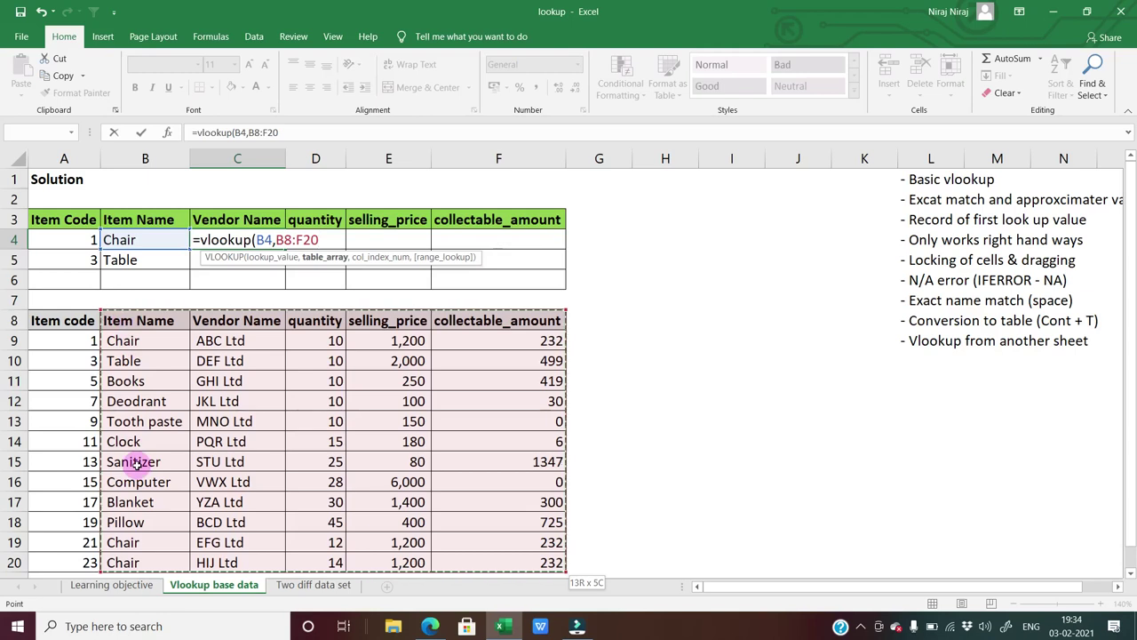
pyautogui.write(',2')
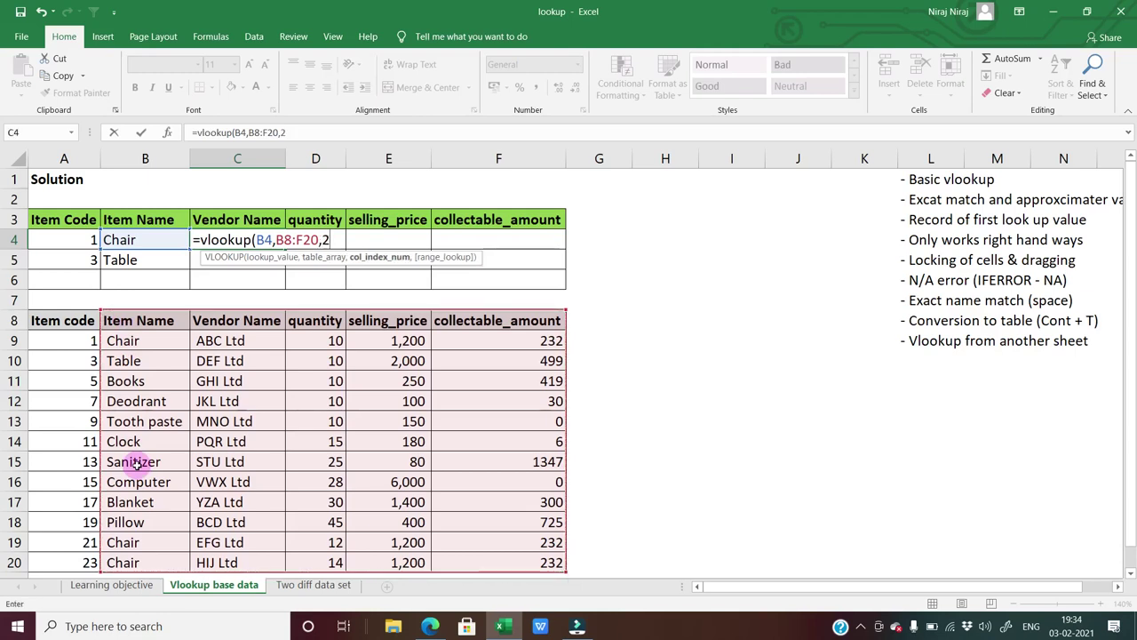
pyautogui.write(',0)')
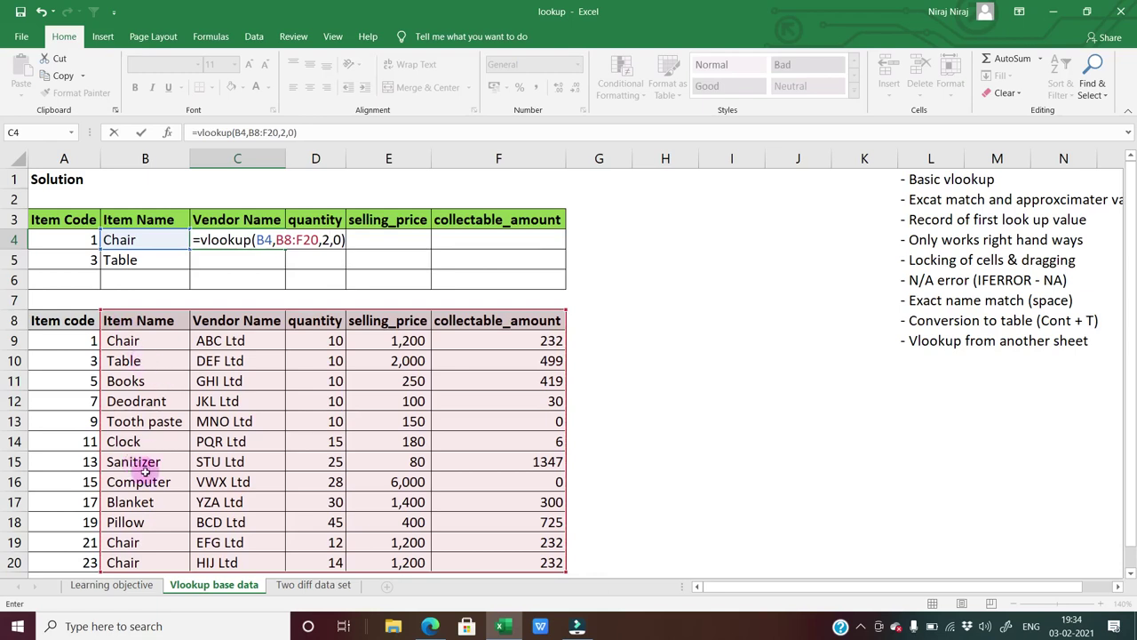
pyautogui.hotkey('ctrl', 'Return')
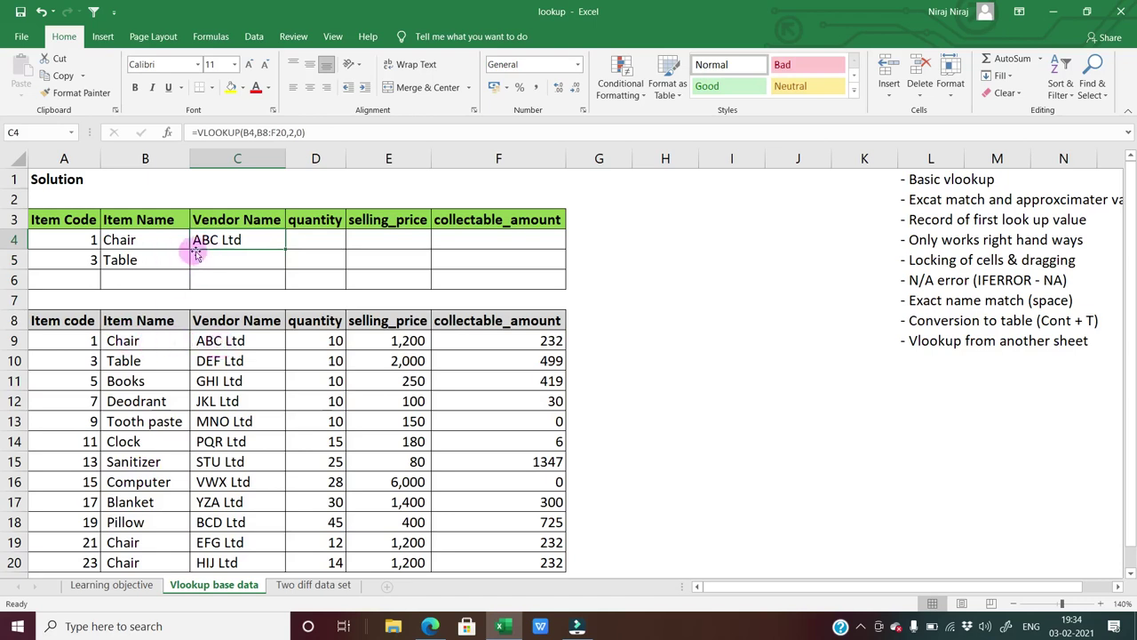
# Step: Look through the source table's Item Name column for repeated Chair entries
pyautogui.click(138, 343)
pyautogui.hotkey('ctrl', 'Down')
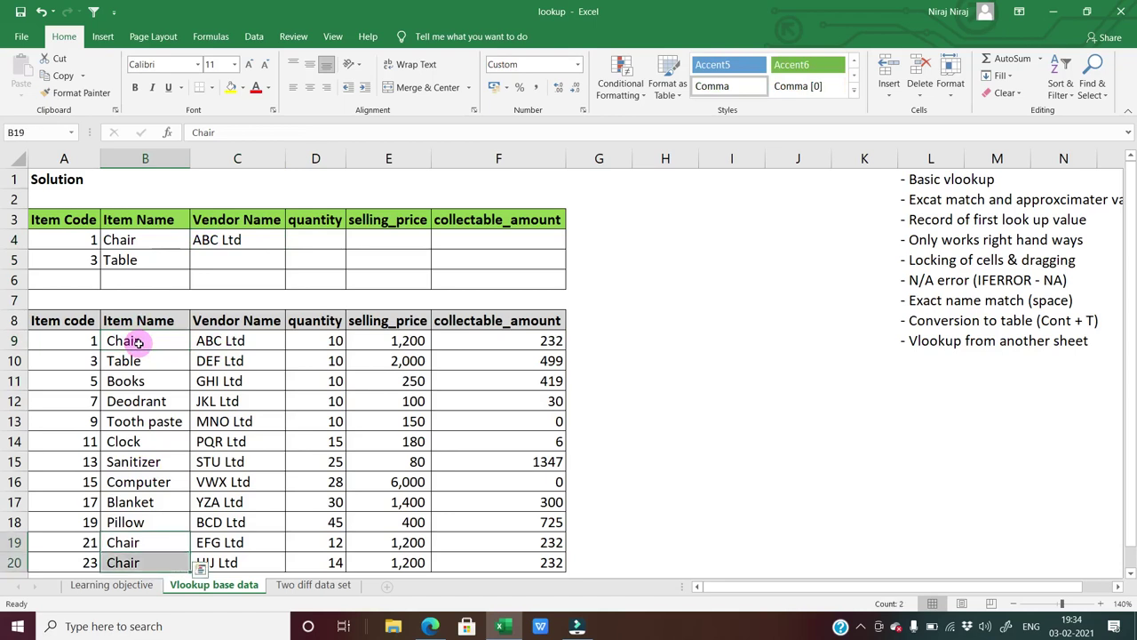
pyautogui.hotkey('ctrl', 'Up')
pyautogui.press('Down')
pyautogui.press('Down')
pyautogui.press('Down')
pyautogui.press('Down')
pyautogui.press('Up')
pyautogui.press('Up')
pyautogui.press('Up')
# Step: Review the lookup value and table array of the vendor name formula in C4
pyautogui.press('Right')
pyautogui.press('Up')
pyautogui.press('Up')
pyautogui.press('Up')
pyautogui.press('Up')
pyautogui.press('Up')
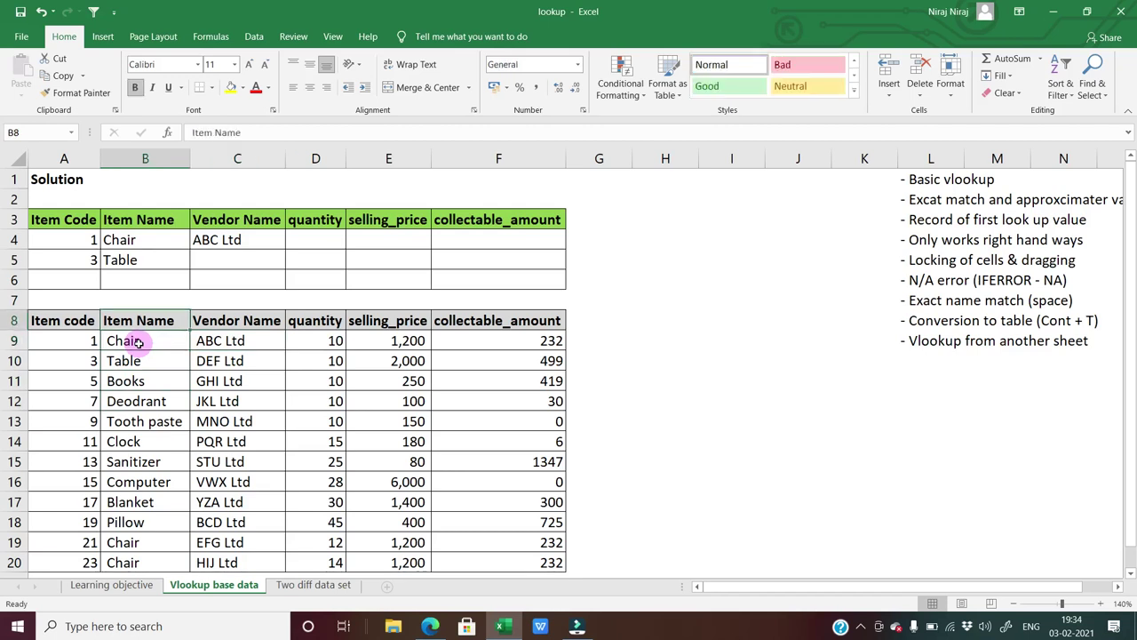
pyautogui.press('F2')
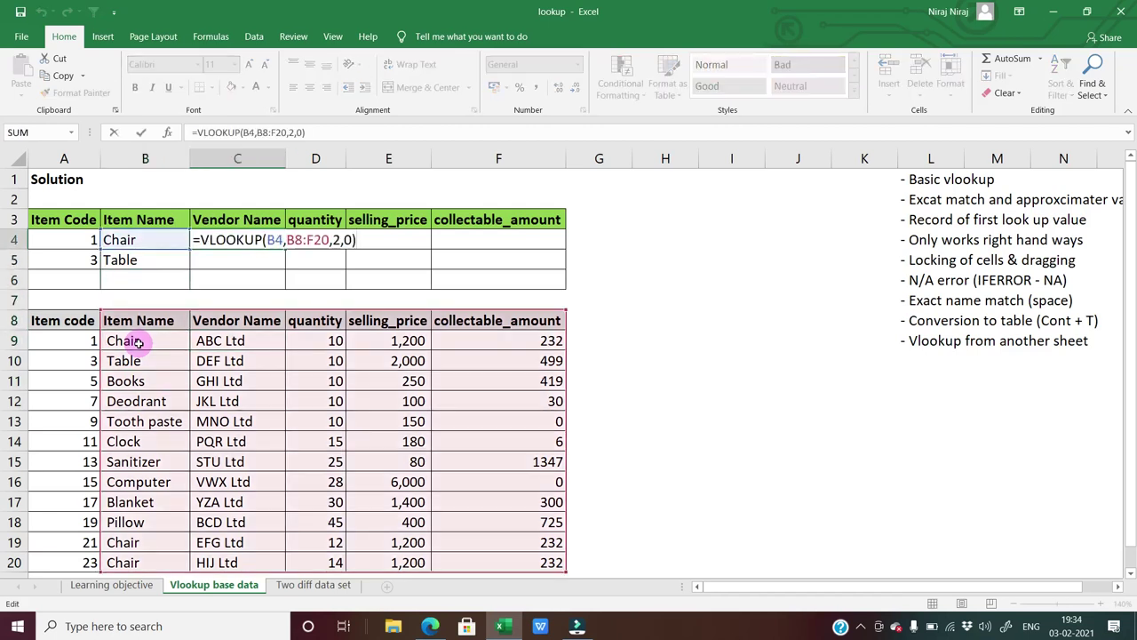
pyautogui.press('Escape')
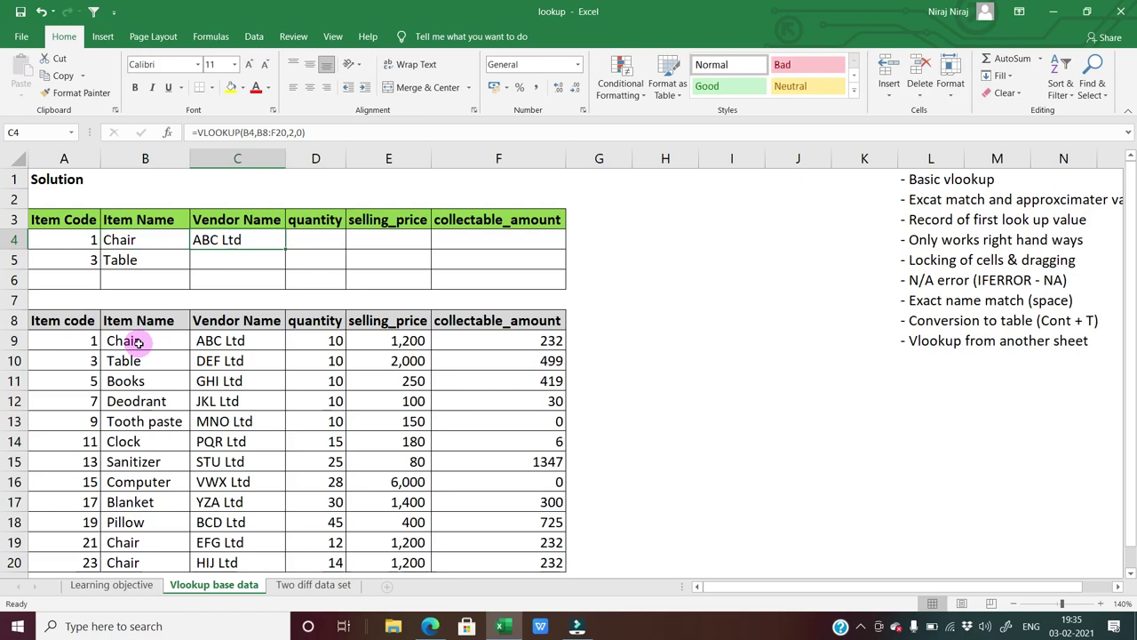
# Step: Compare the first Chair entry in the source table with the VLOOKUP in C4
pyautogui.click(139, 343)
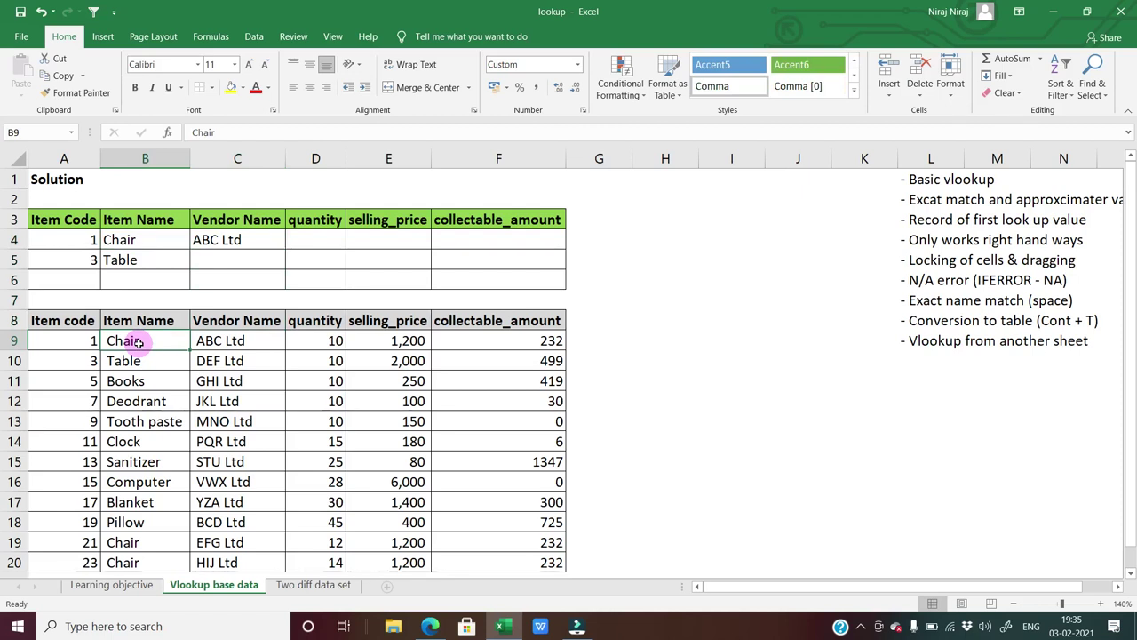
pyautogui.press('Up')
pyautogui.press('Up')
pyautogui.press('Up')
pyautogui.press('Up')
pyautogui.press('Up')
pyautogui.press('Right')
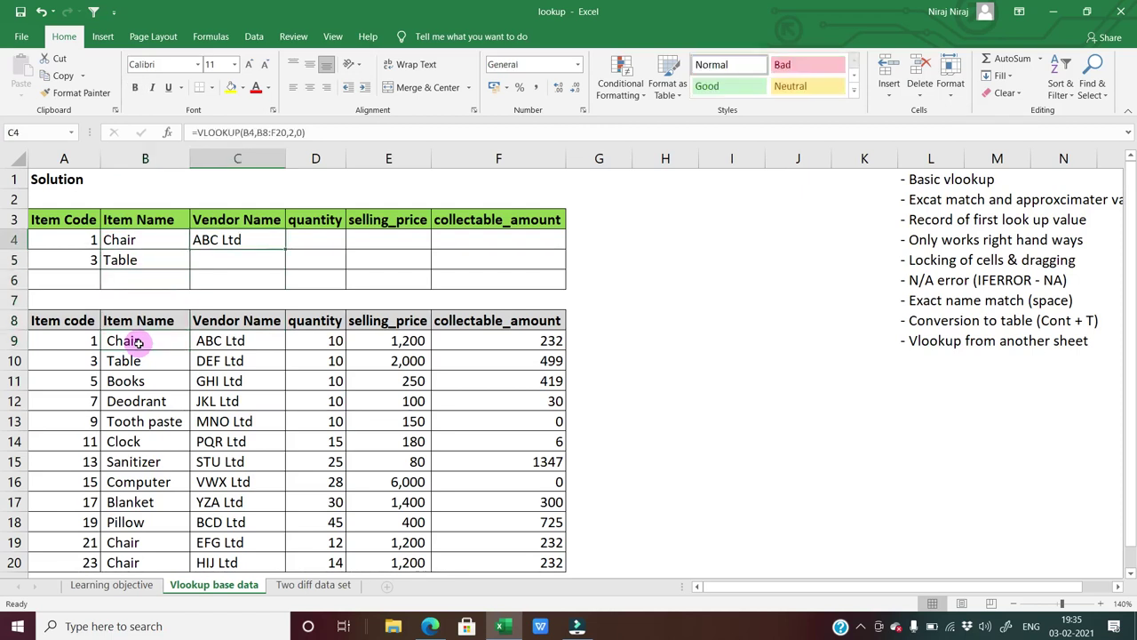
pyautogui.press('F2')
pyautogui.hotkey('ctrl', 'Return')
# Step: Clear the item name and vendor name formulas from B4:C5 of the solution table
pyautogui.press('Left')
pyautogui.press('Left')
pyautogui.press('Down')
pyautogui.press('Down')
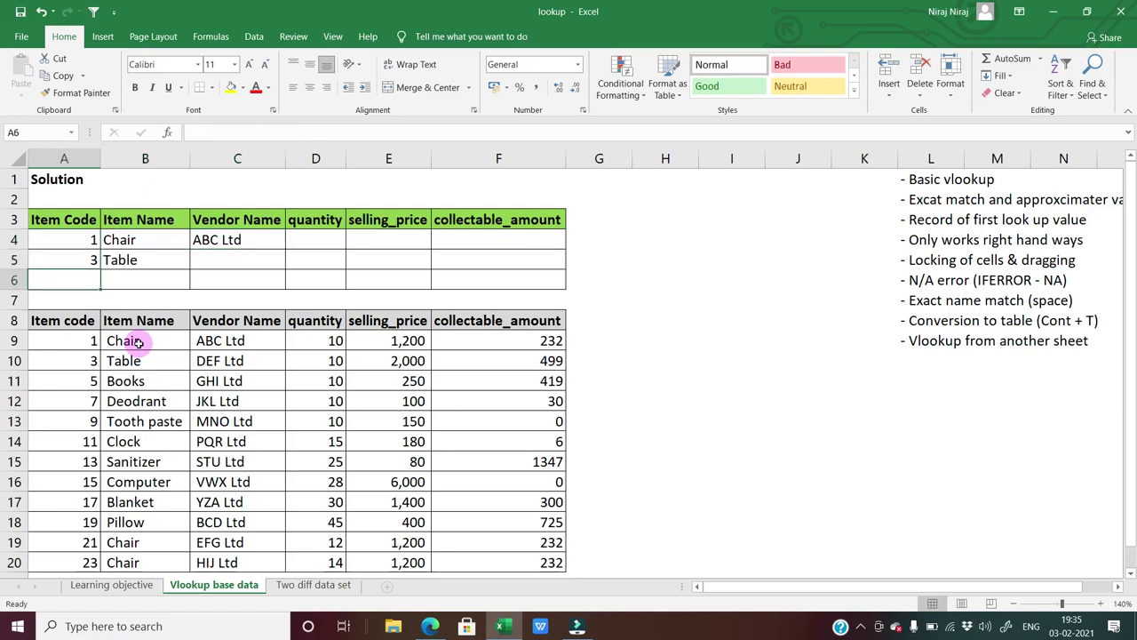
pyautogui.press('Up')
pyautogui.press('Right')
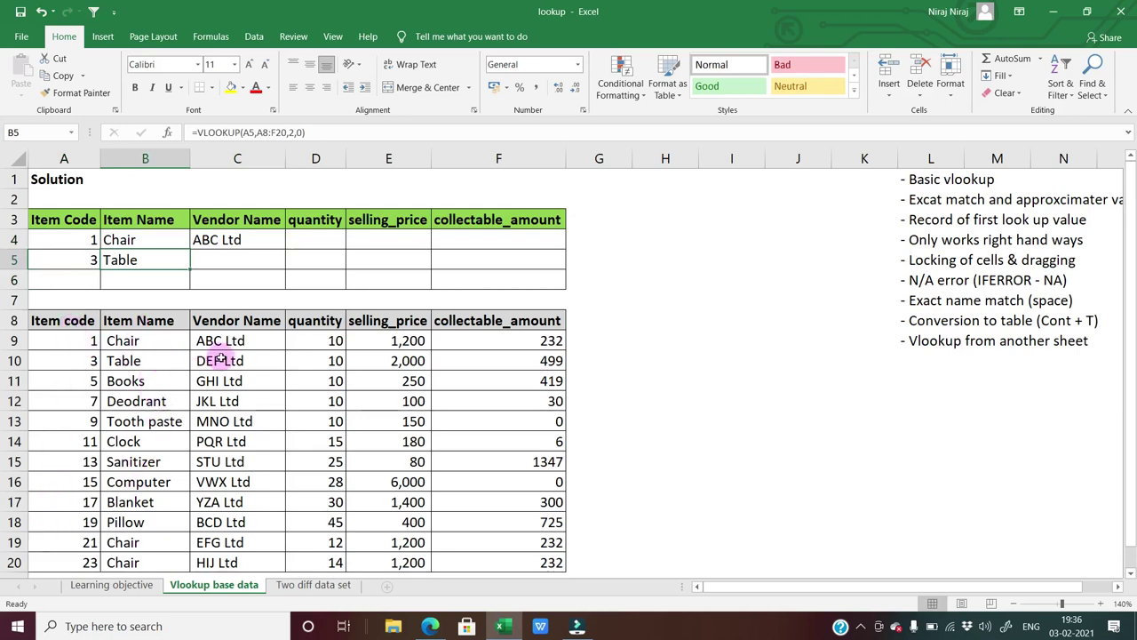
pyautogui.press('Up')
pyautogui.hotkey('shift', 'Down')
pyautogui.hotkey('shift', 'Right')
pyautogui.press('Delete')
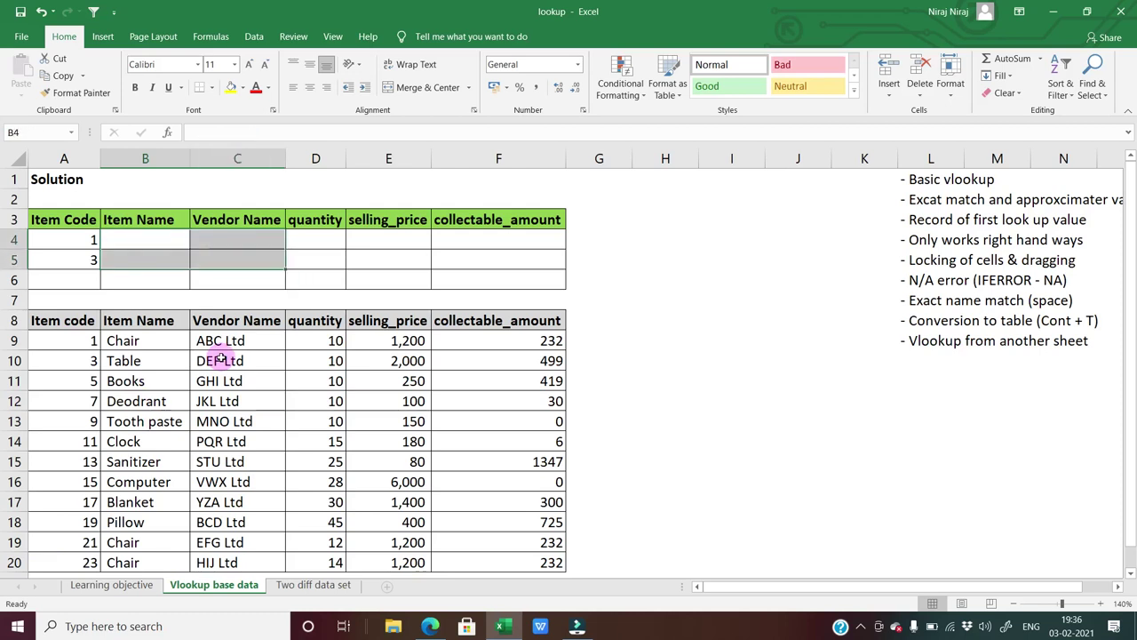
# Step: Enter 2 in B2 above the solution table's Item Name header
pyautogui.press('Left')
pyautogui.press('Down')
pyautogui.press('Up')
pyautogui.press('Right')
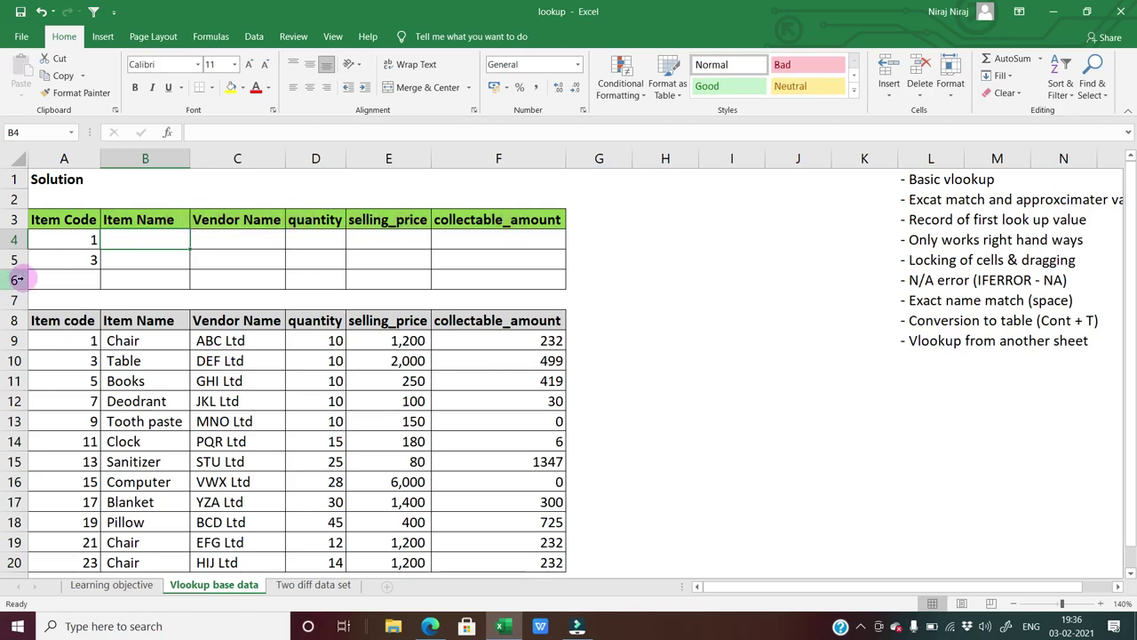
pyautogui.press('Up')
pyautogui.press('Up')
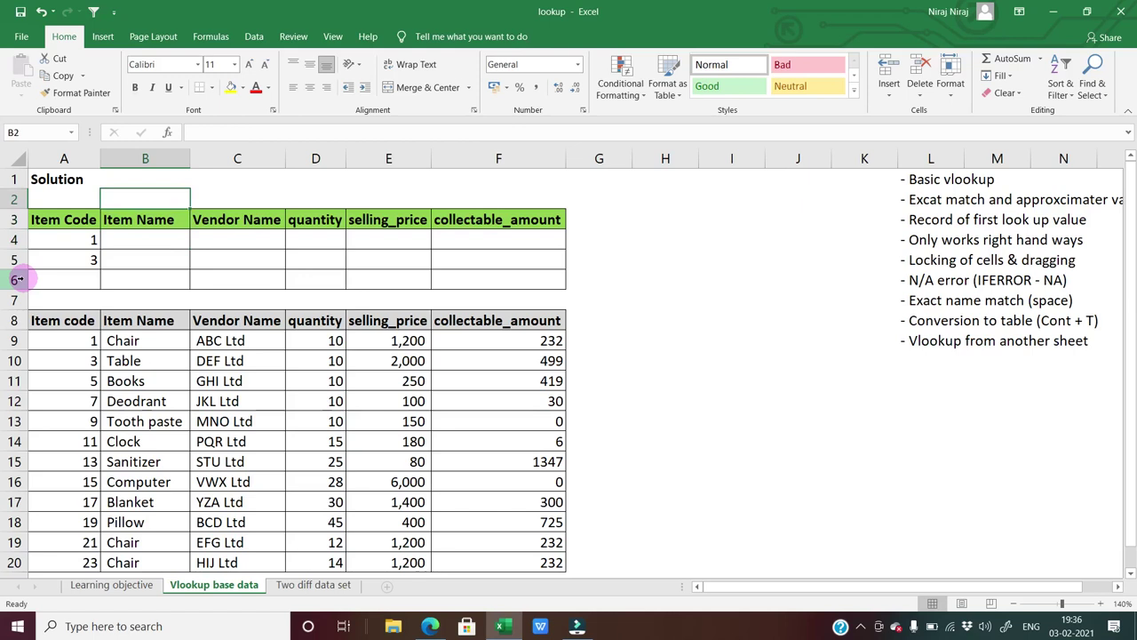
pyautogui.press('Down')
pyautogui.press('Down')
pyautogui.press('Down')
pyautogui.press('Down')
pyautogui.press('Down')
pyautogui.press('Down')
pyautogui.press('Up')
pyautogui.press('Up')
pyautogui.press('Up')
pyautogui.press('Up')
pyautogui.press('Up')
pyautogui.press('Up')
pyautogui.write('2')
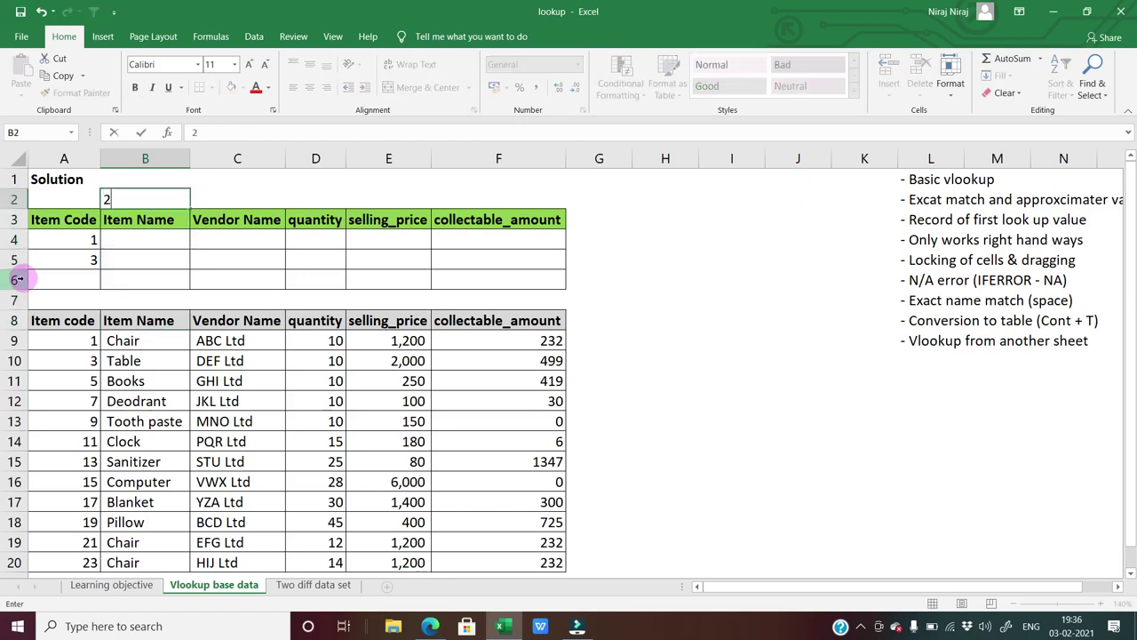
pyautogui.press('Tab')
pyautogui.press('Down')
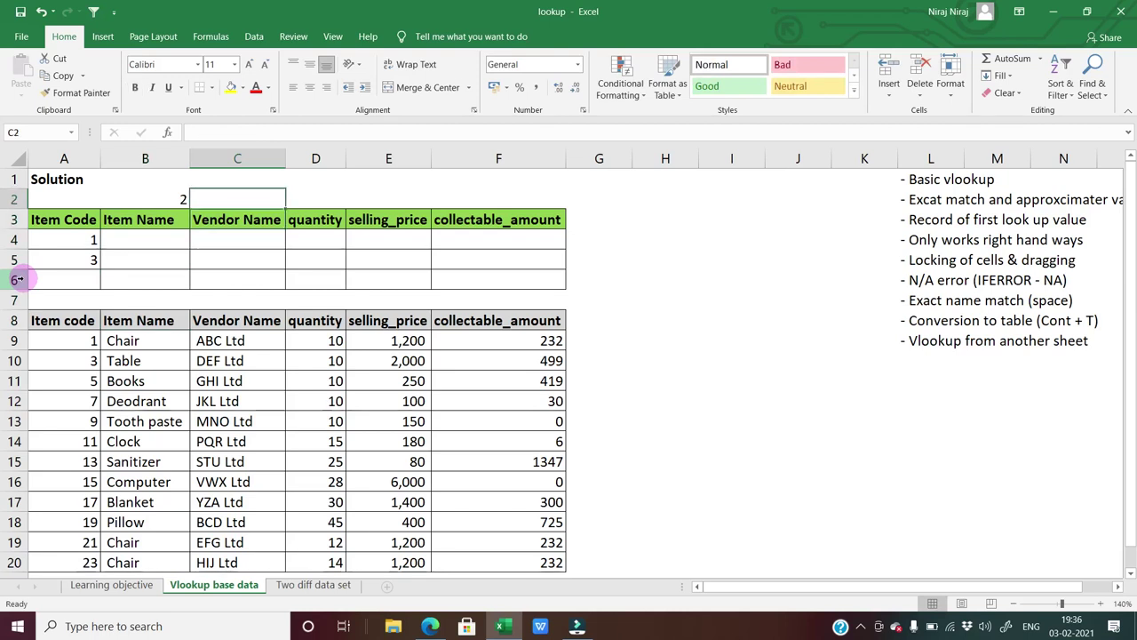
# Step: Enter 3 in C2 and 4 in D2 above the solution table's Vendor Name and quantity headers
pyautogui.write('3')
pyautogui.press('Tab')
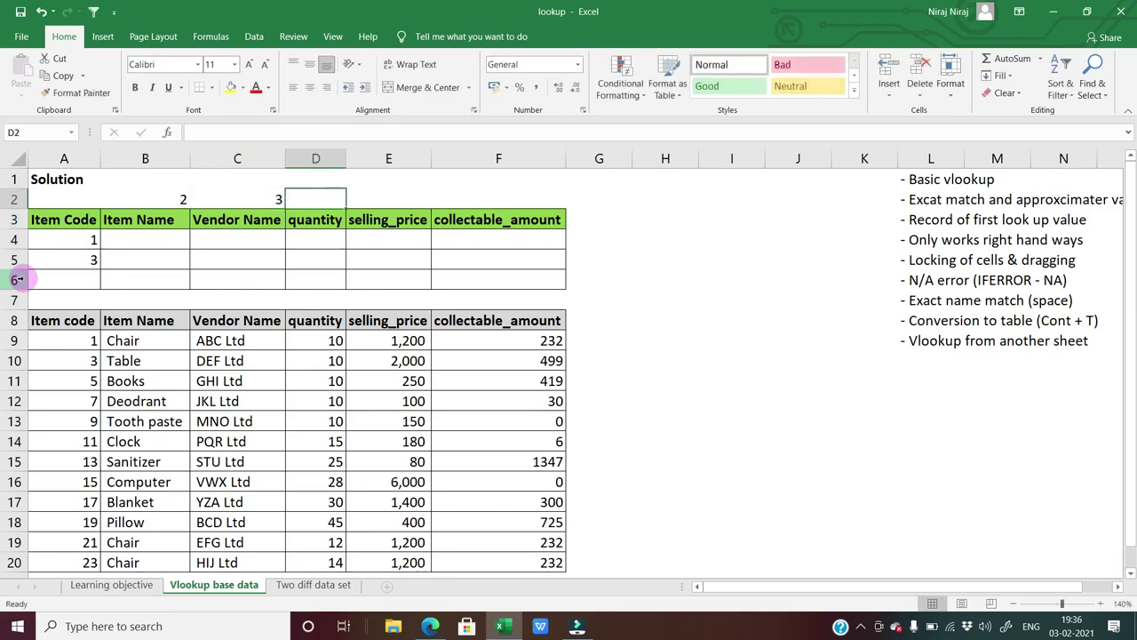
pyautogui.write('4')
pyautogui.press('Tab')
pyautogui.press('Left')
pyautogui.press('Left')
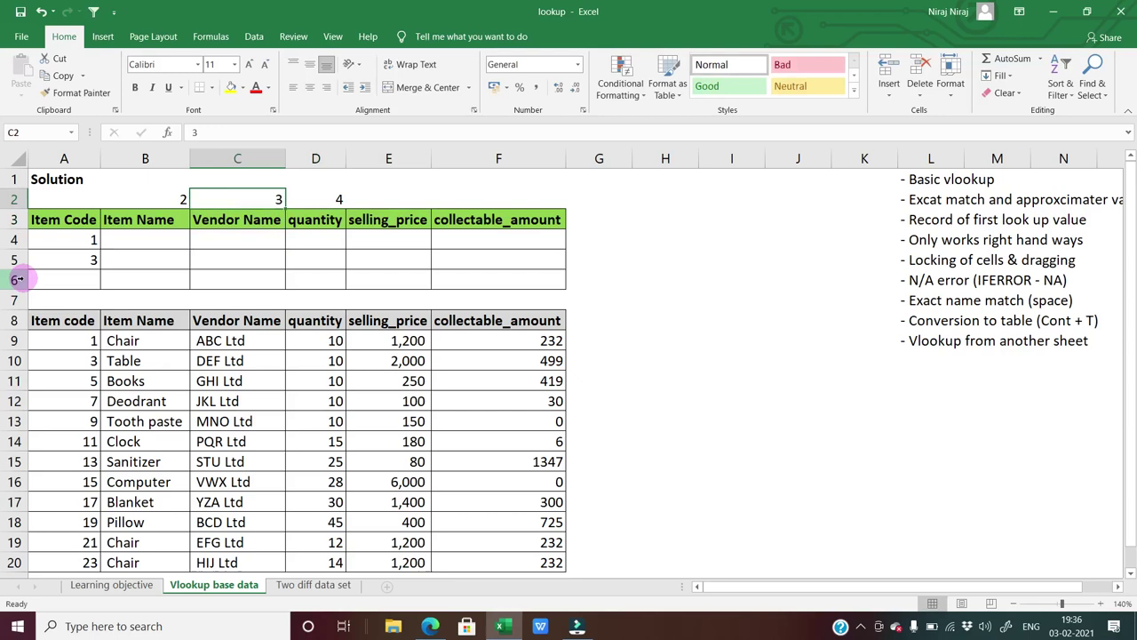
# Step: Enter =B2+1 in C2 and copy the formula across D2:F2 above the remaining headers
pyautogui.write('=')
pyautogui.press('Left')
pyautogui.write('+')
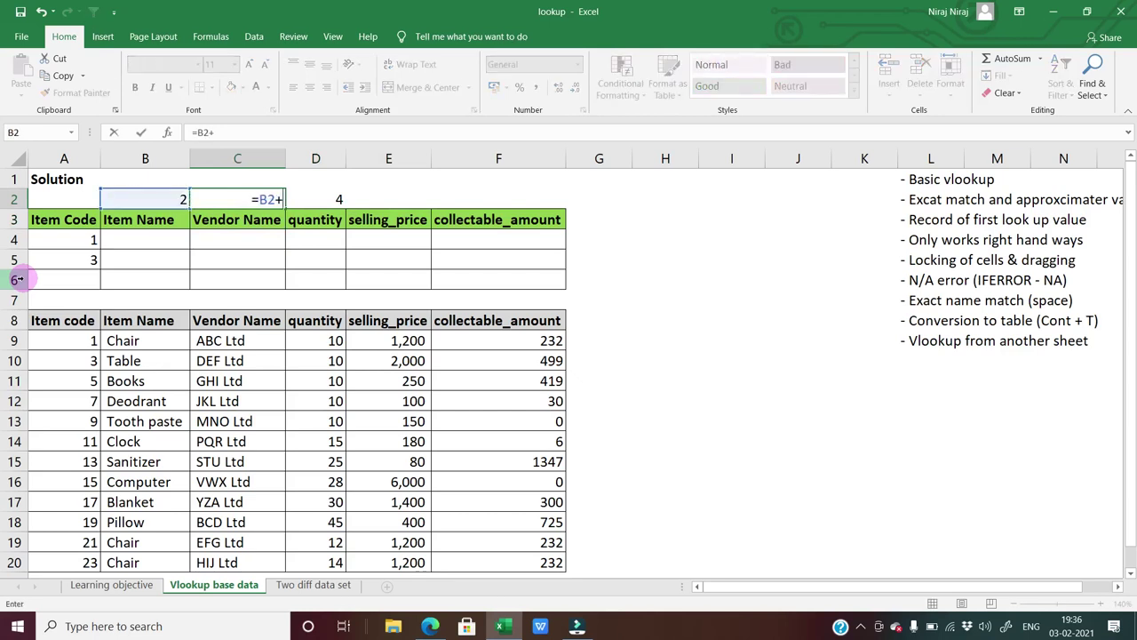
pyautogui.press('Escape')
pyautogui.hotkey('ctrl', 'c')
pyautogui.press('Right')
pyautogui.hotkey('shift', 'Right')
pyautogui.hotkey('shift', 'Right')
pyautogui.press('Return')
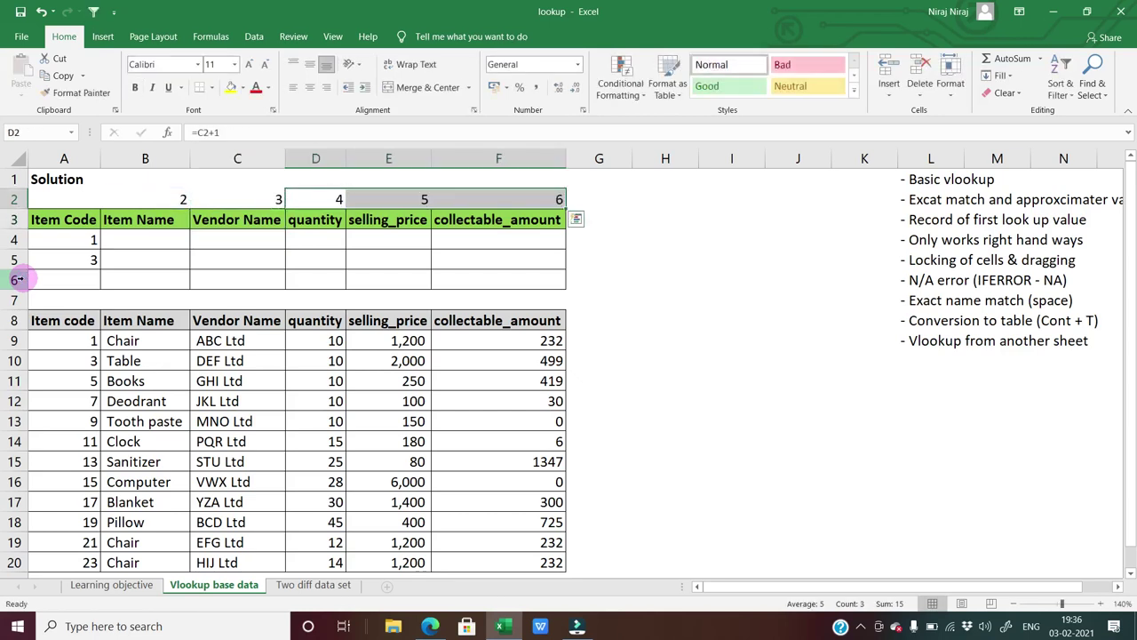
# Step: Start a VLOOKUP formula in B4 with A4 as the lookup value
pyautogui.press('Down')
pyautogui.press('Down')
pyautogui.press('Left')
pyautogui.press('Left')
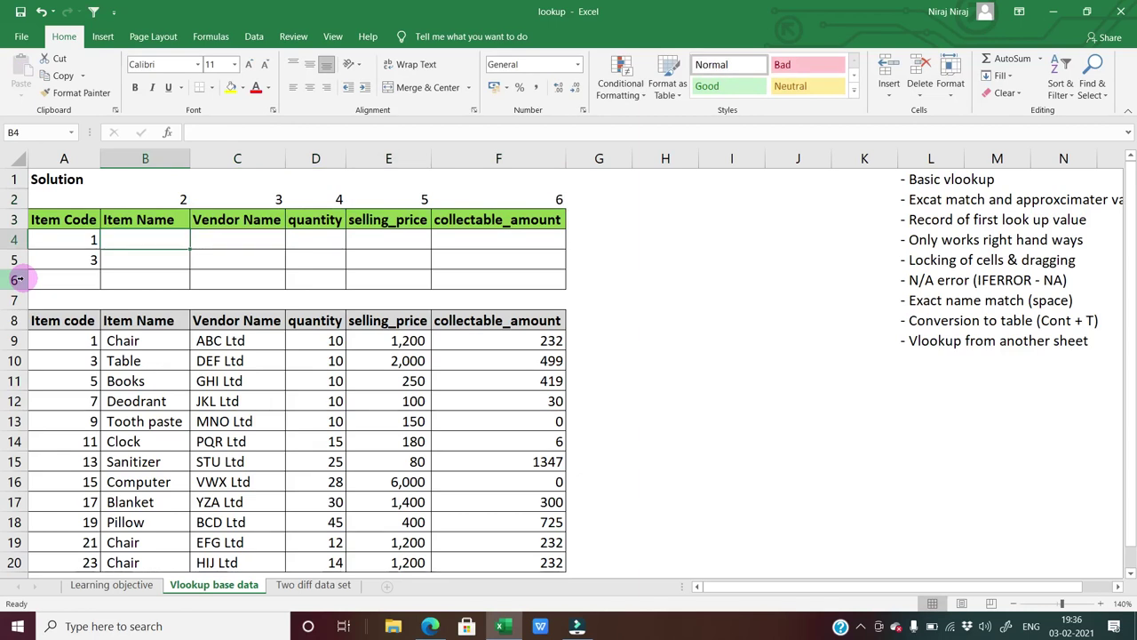
pyautogui.write('=vlook')
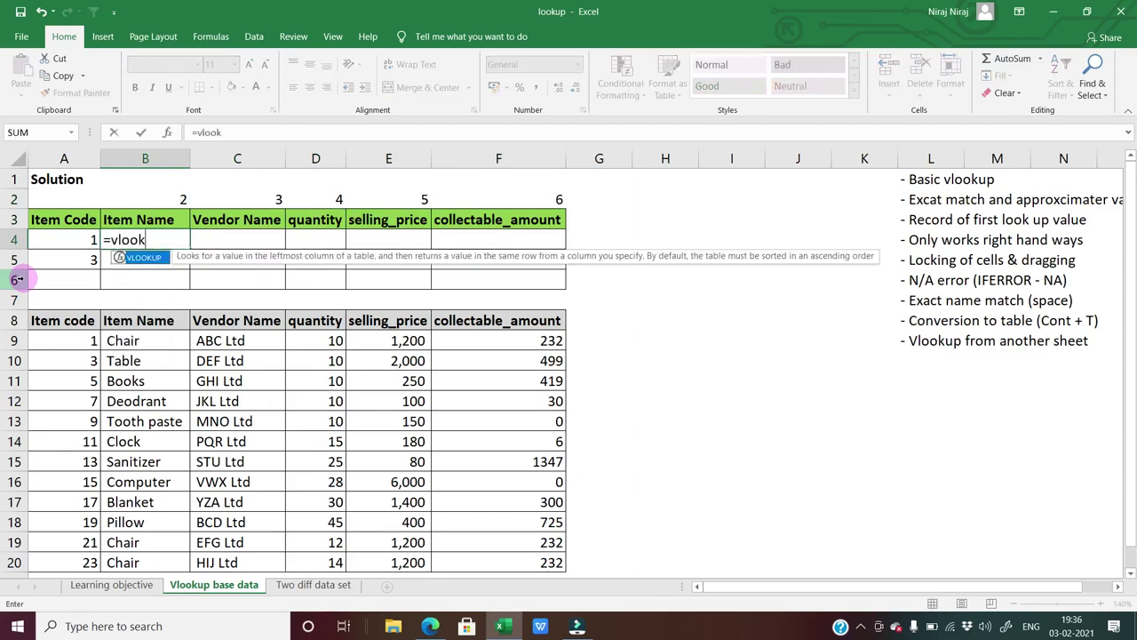
pyautogui.write('up(')
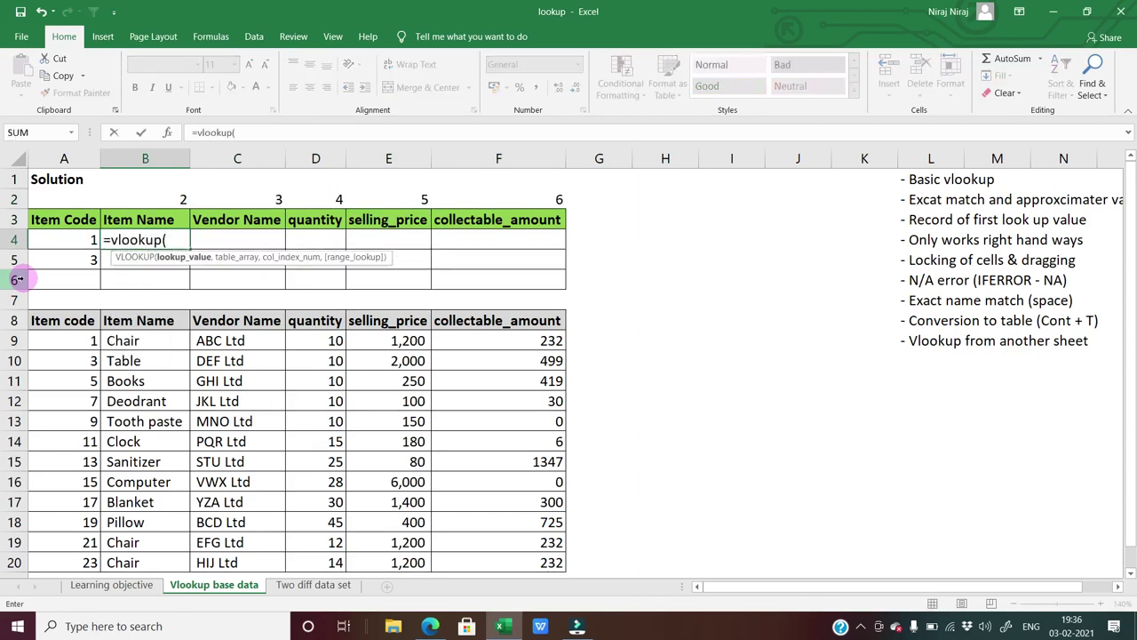
pyautogui.press('Left')
pyautogui.write(',')
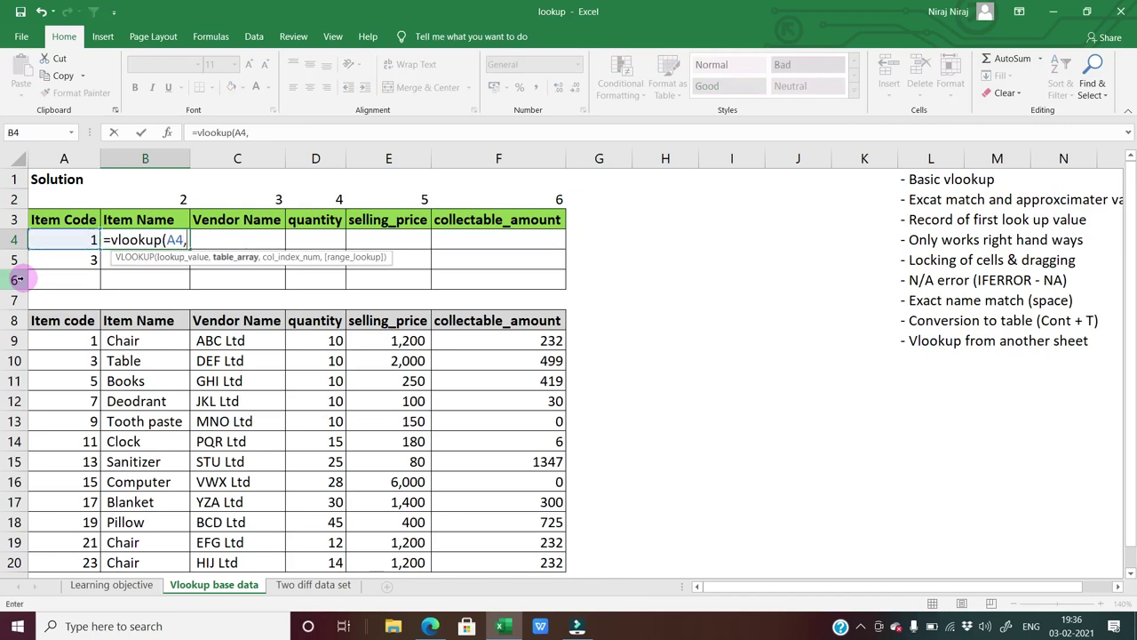
# Step: Set the table array of the B4 VLOOKUP to the source table A8:F20
pyautogui.press('Down')
pyautogui.press('Down')
pyautogui.press('Down')
pyautogui.press('Down')
pyautogui.press('Left')
pyautogui.hotkey('ctrl', 'shift', 'Down')
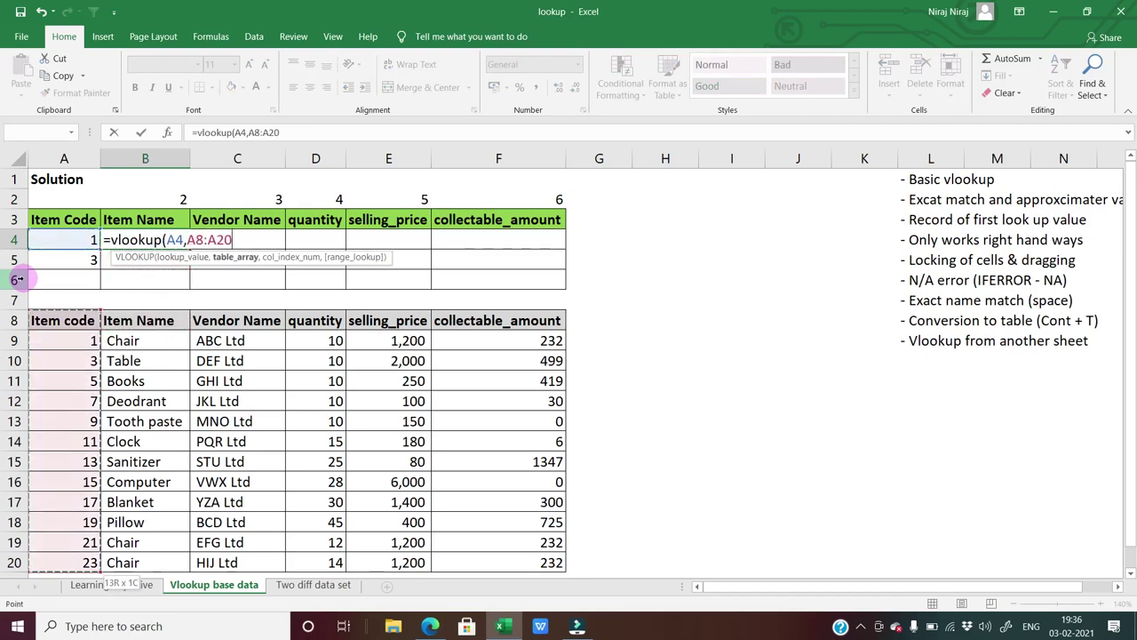
pyautogui.hotkey('shift', 'Right')
pyautogui.hotkey('shift', 'Right')
pyautogui.hotkey('shift', 'Right')
pyautogui.hotkey('shift', 'Right')
pyautogui.hotkey('shift', 'Right')
pyautogui.write(',')
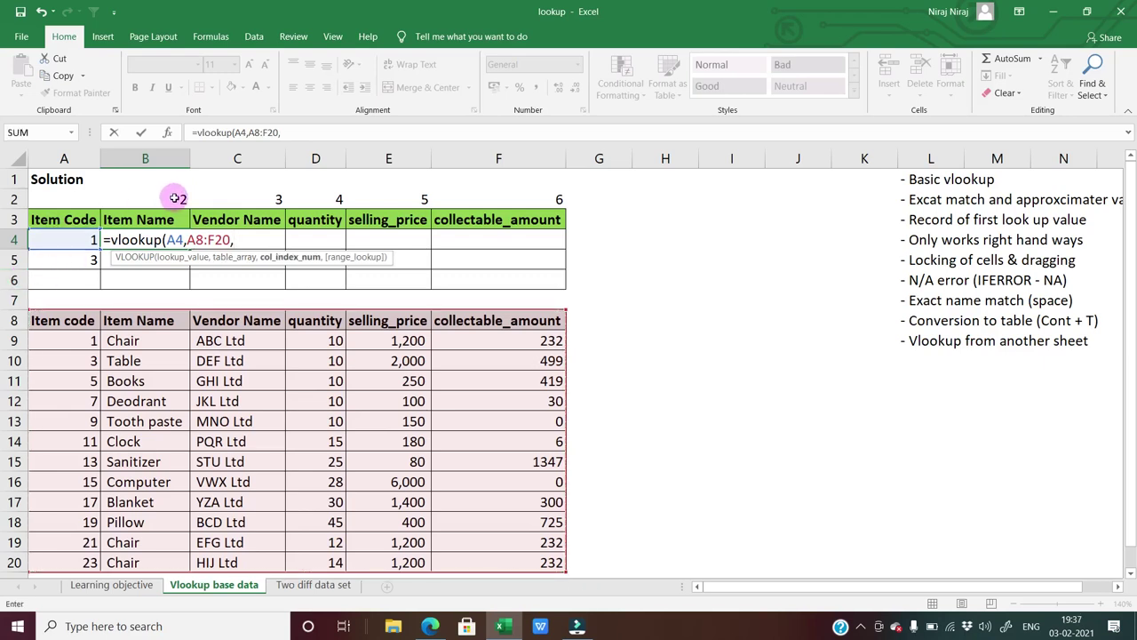
# Step: Complete the B4 VLOOKUP with B2 as the column index and 0 for an exact match
pyautogui.click(175, 198)
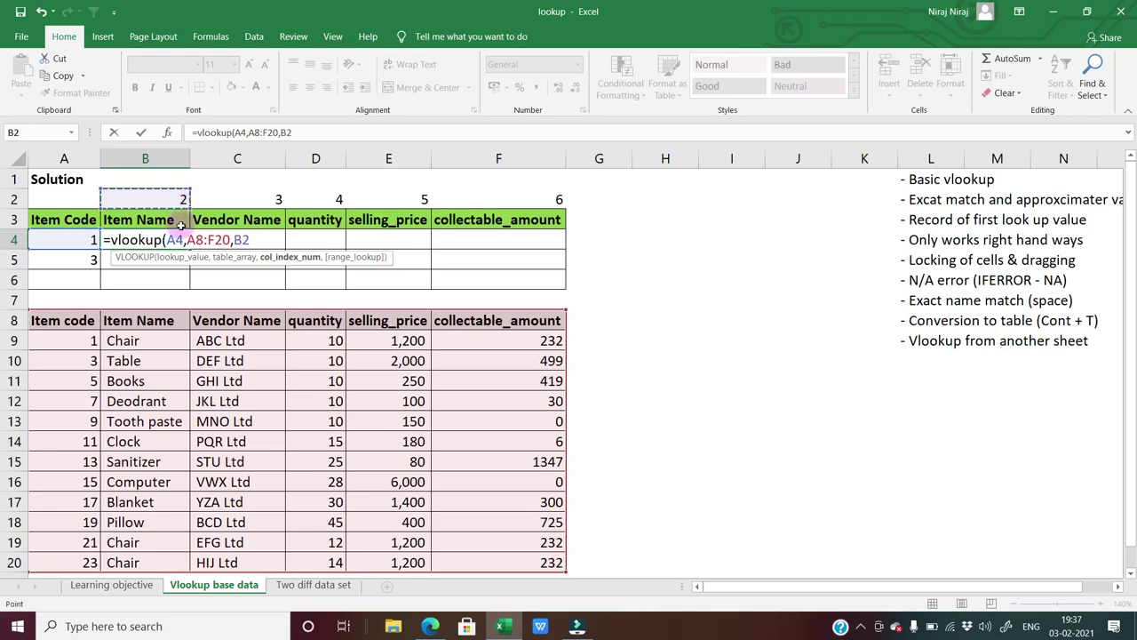
pyautogui.write(',0)')
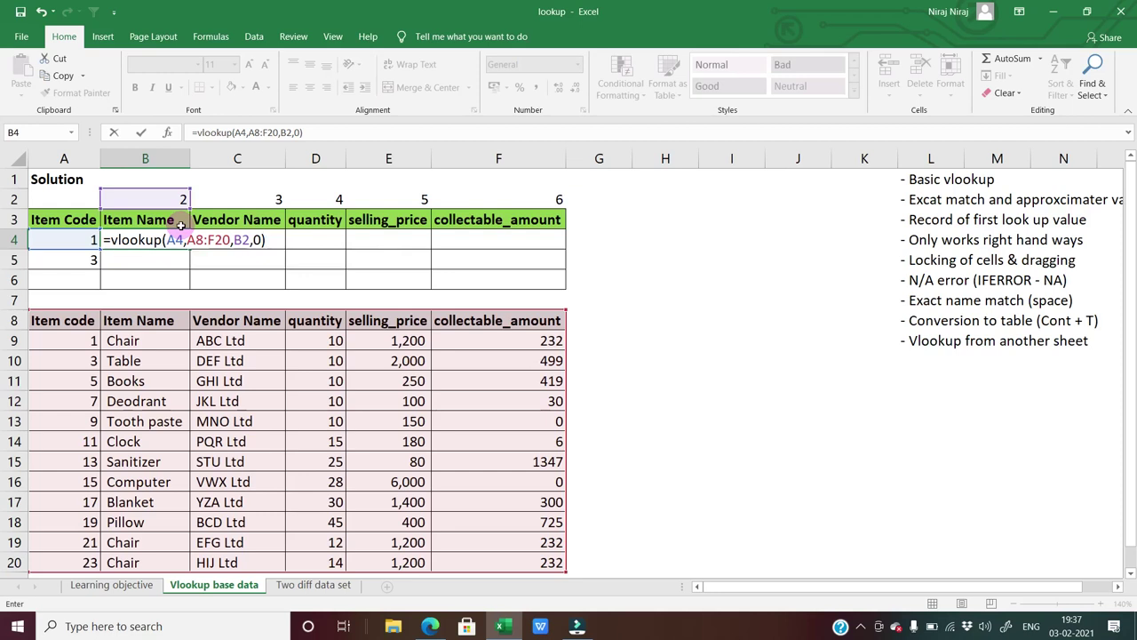
pyautogui.press('Return')
pyautogui.press('Up')
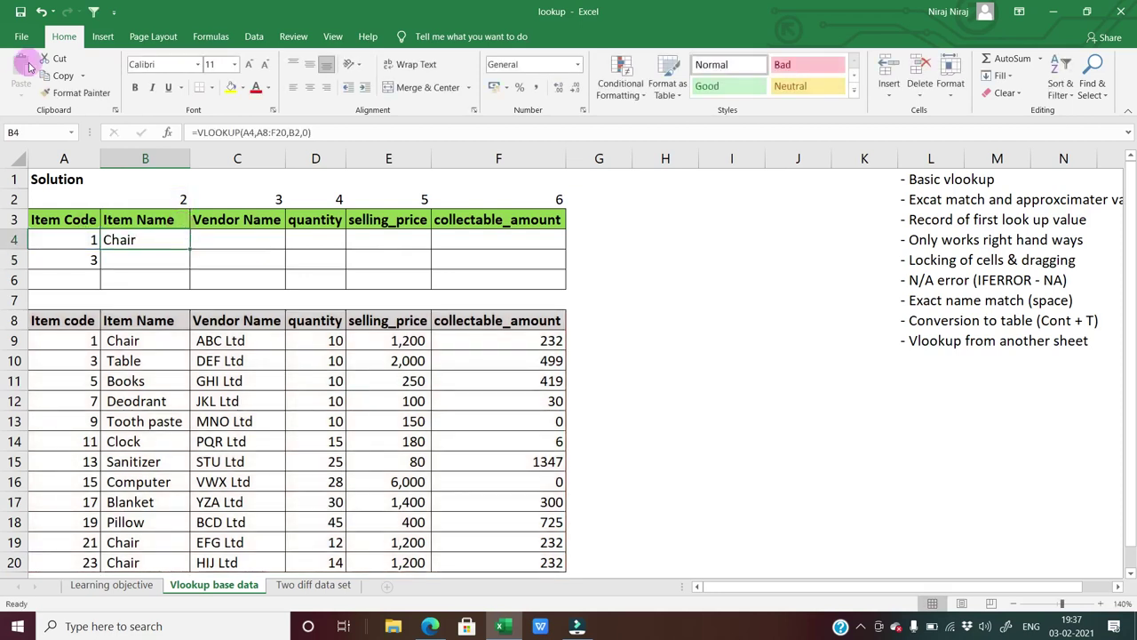
# Step: Copy the unlocked VLOOKUP formula from B4 into the Vendor Name cell C4
pyautogui.press('F2')
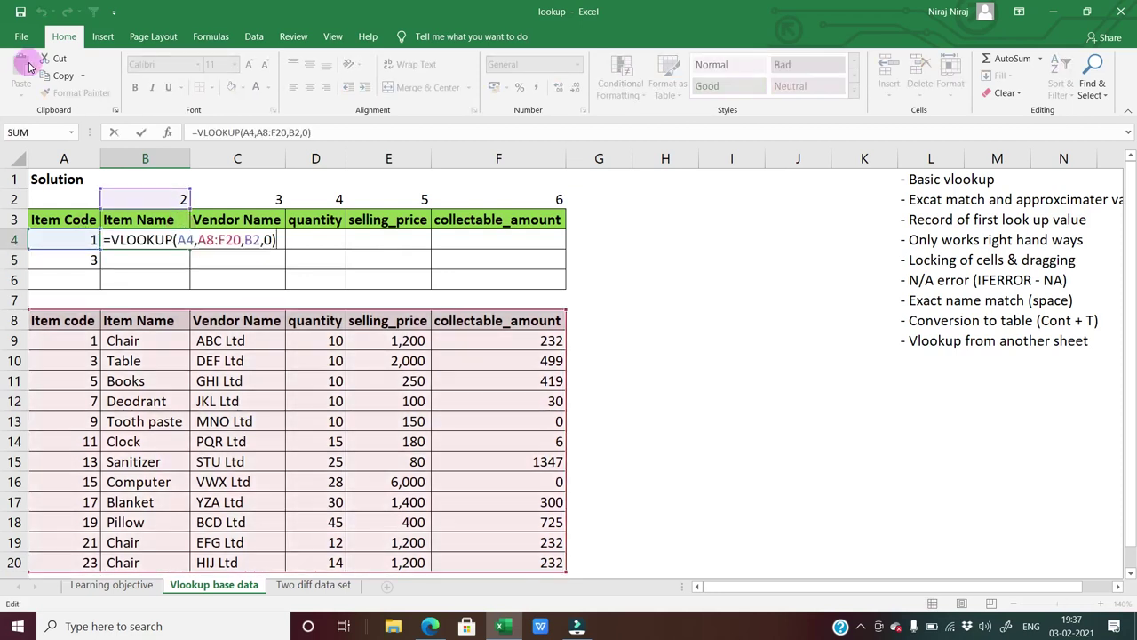
pyautogui.press('Escape')
pyautogui.hotkey('ctrl', 'c')
pyautogui.press('Right')
pyautogui.press('Return')
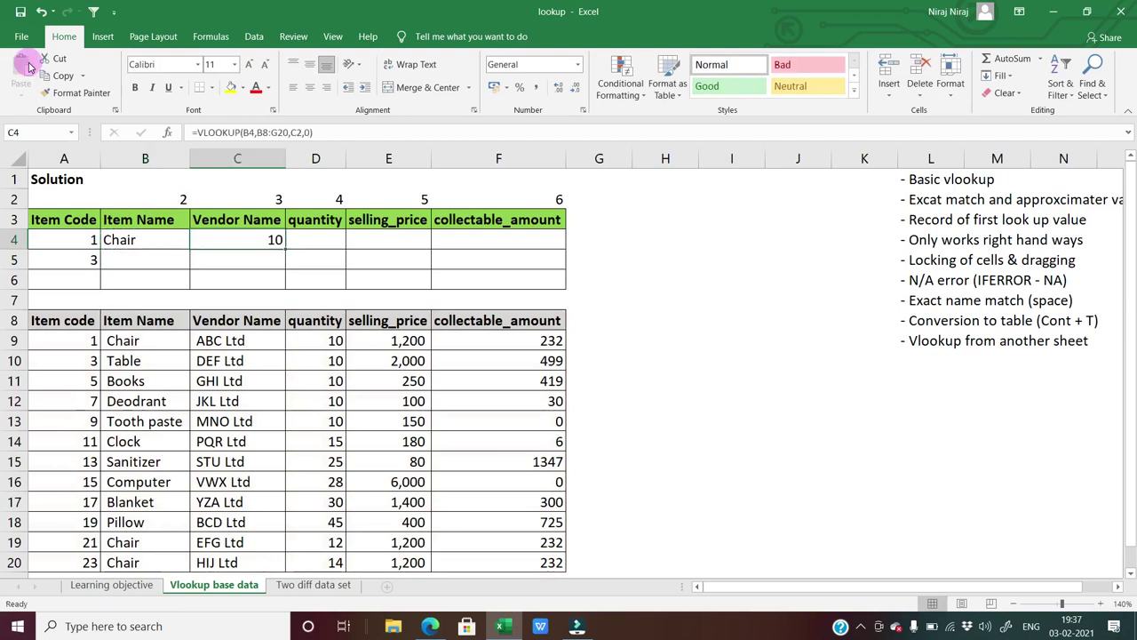
# Step: Compare the references of the C4 formula with those of the original VLOOKUP in B4
pyautogui.press('F2')
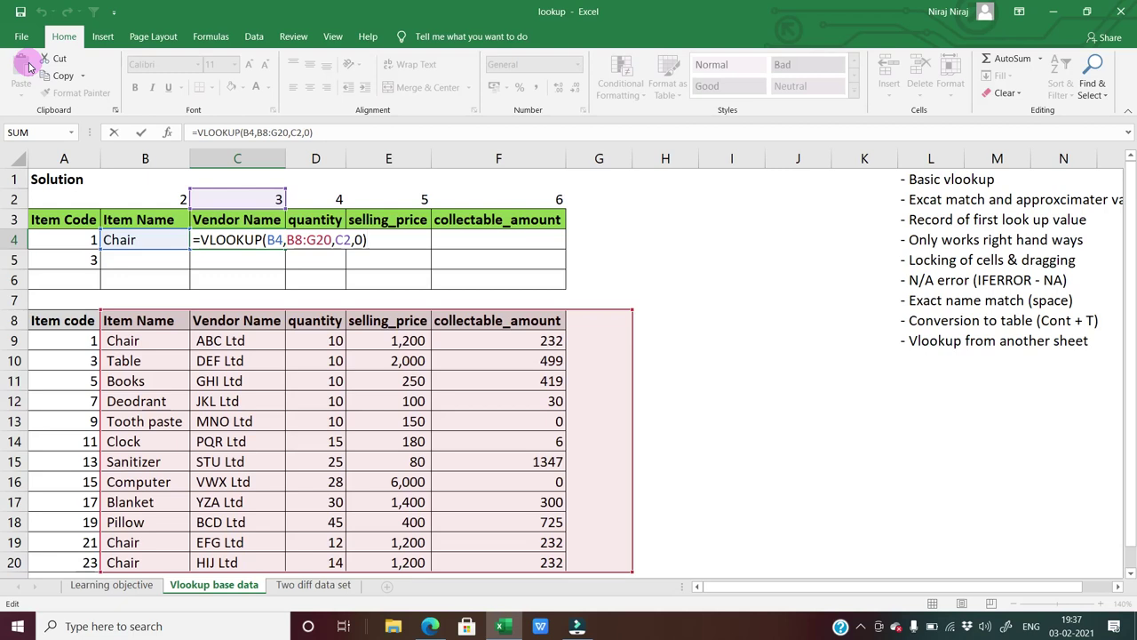
pyautogui.press('Escape')
pyautogui.press('Left')
pyautogui.press('F2')
pyautogui.press('Escape')
pyautogui.press('Right')
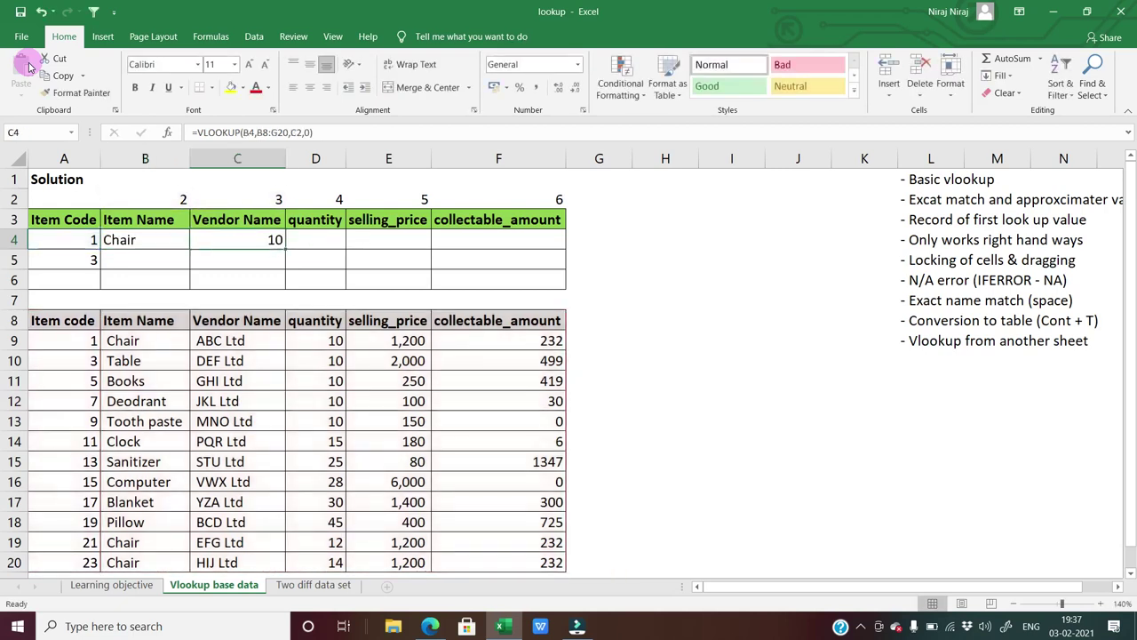
pyautogui.press('F2')
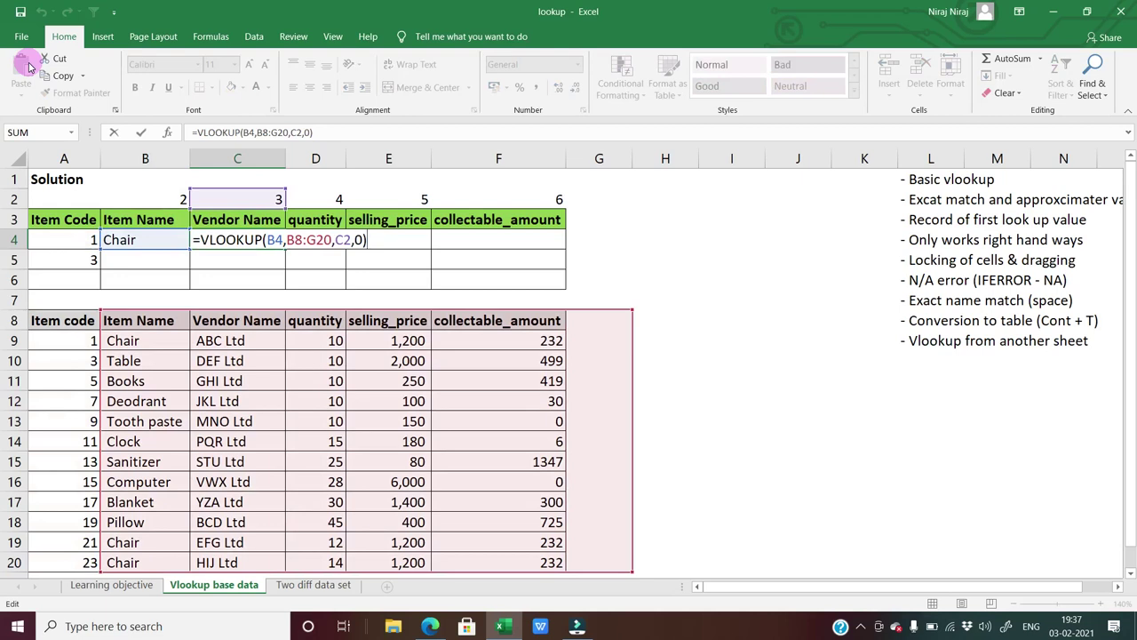
pyautogui.press('Escape')
pyautogui.press('Left')
# Step: Lock the table array in the B4 VLOOKUP as $A$8:$F$20
pyautogui.press('F2')
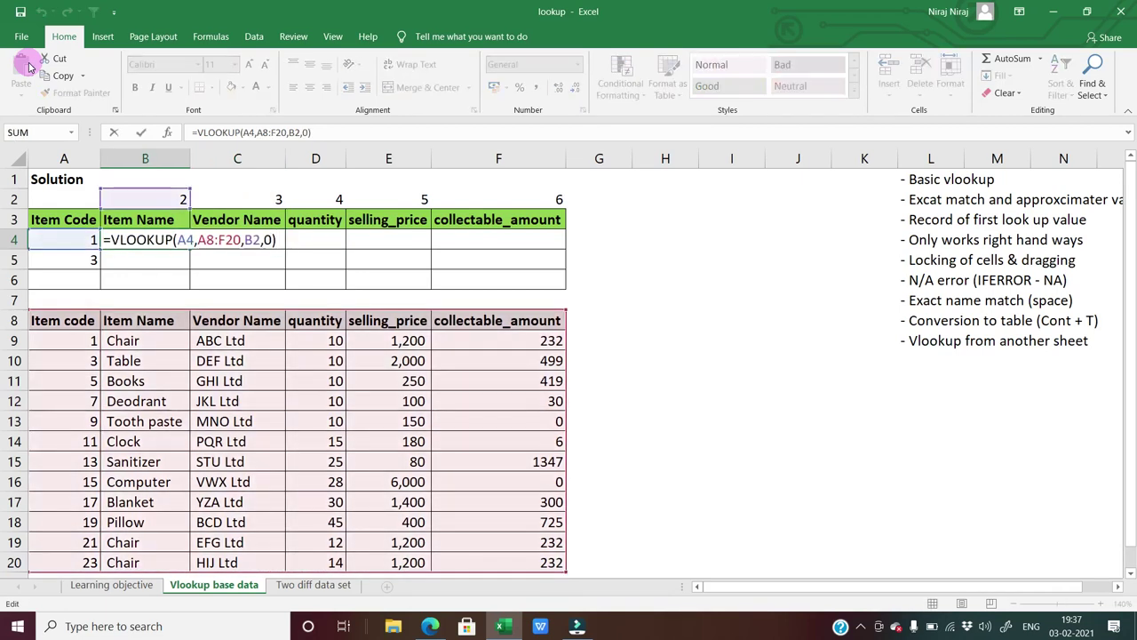
pyautogui.press('Left')
pyautogui.press('Left')
pyautogui.press('Left')
pyautogui.press('Left')
pyautogui.press('Left')
pyautogui.press('Left')
pyautogui.hotkey('shift', 'Left')
pyautogui.hotkey('shift', 'Left')
pyautogui.hotkey('shift', 'Left')
pyautogui.hotkey('shift', 'Left')
pyautogui.hotkey('shift', 'Left')
pyautogui.hotkey('shift', 'Left')
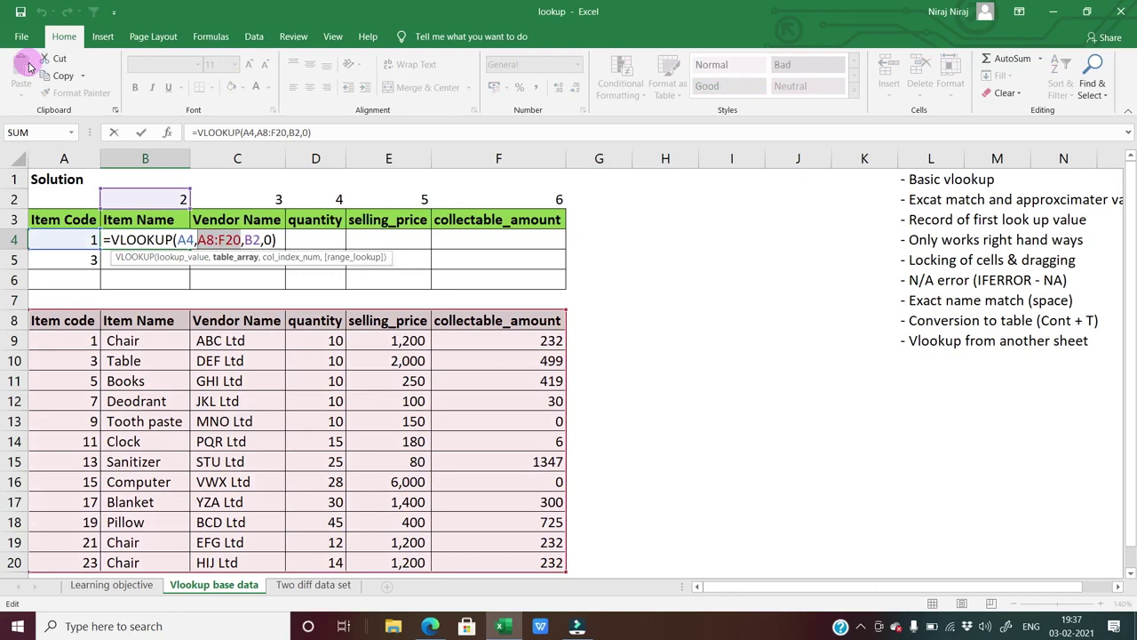
pyautogui.press('F4')
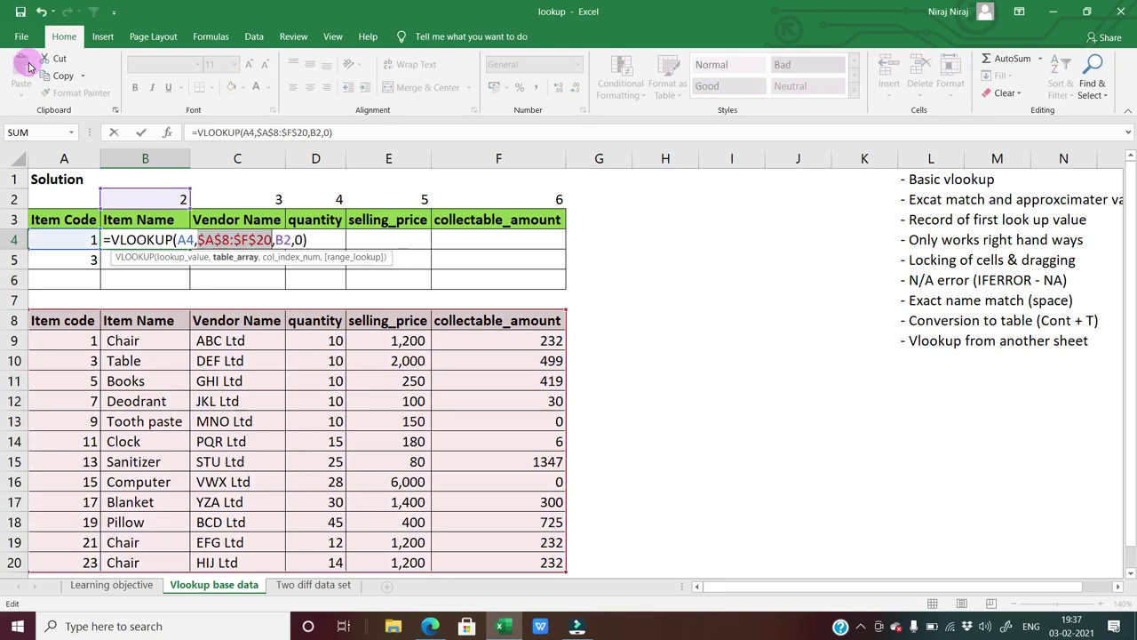
pyautogui.press('Return')
# Step: Lock the column of the lookup value in the B4 VLOOKUP as $A4
pyautogui.press('Up')
pyautogui.press('F2')
pyautogui.press('Left')
pyautogui.press('Left')
pyautogui.press('Left')
pyautogui.press('Left')
pyautogui.press('Left')
pyautogui.press('Left')
pyautogui.press('Left')
pyautogui.press('Left')
pyautogui.press('Left')
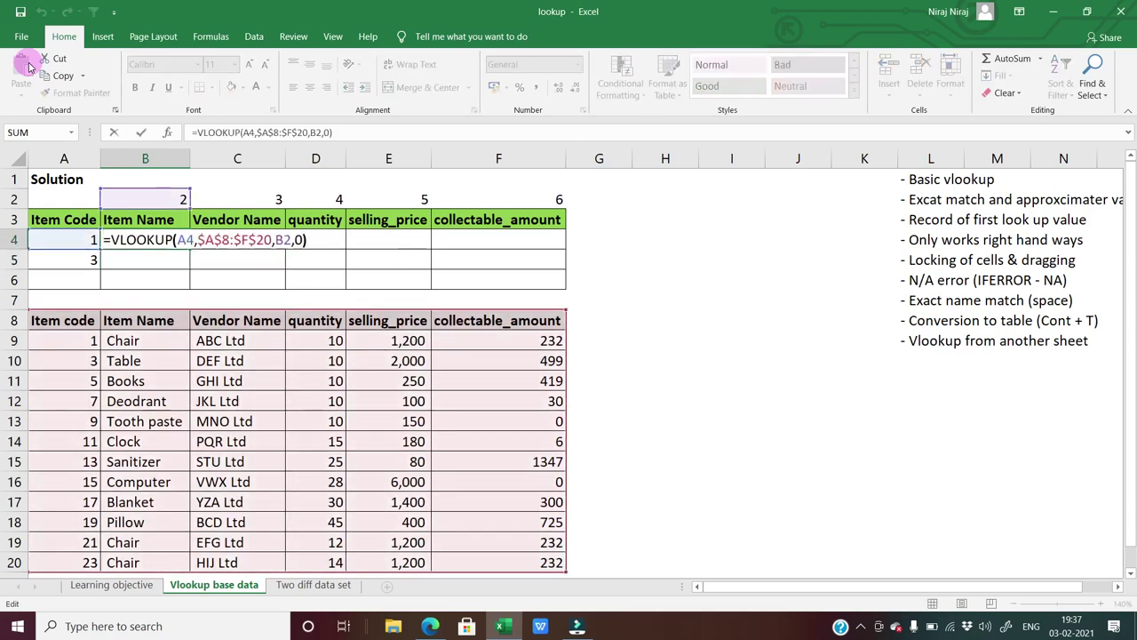
pyautogui.press('Left')
pyautogui.press('Left')
pyautogui.press('Left')
pyautogui.press('Left')
pyautogui.press('Left')
pyautogui.press('Left')
pyautogui.press('Left')
pyautogui.press('Left')
pyautogui.press('Left')
pyautogui.press('Left')
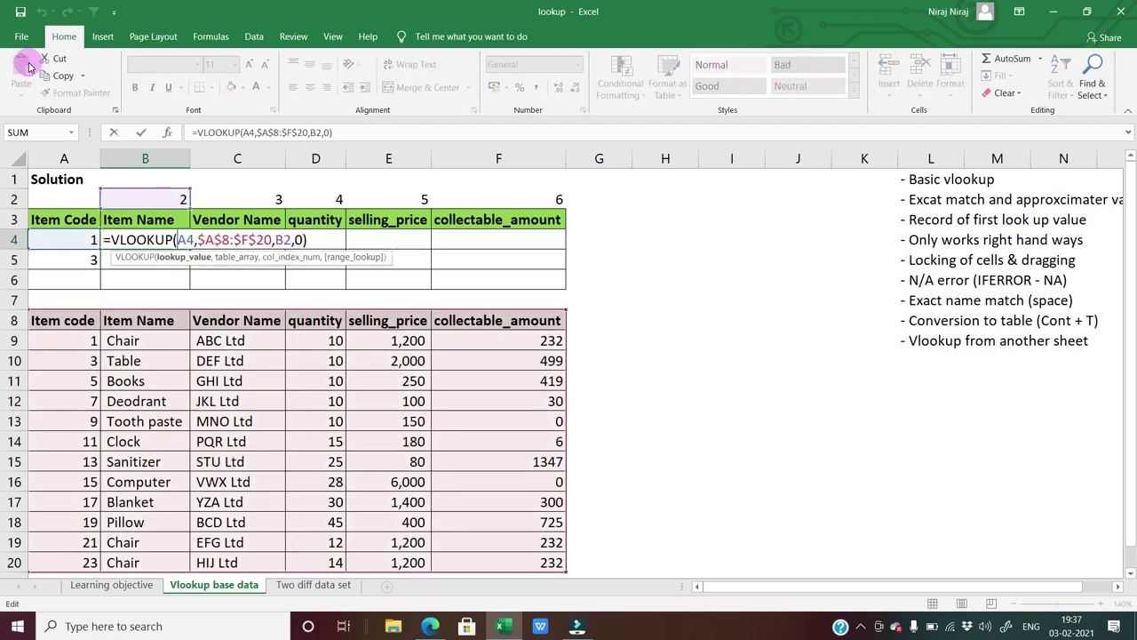
pyautogui.press('Left')
pyautogui.write('$')
pyautogui.press('Return')
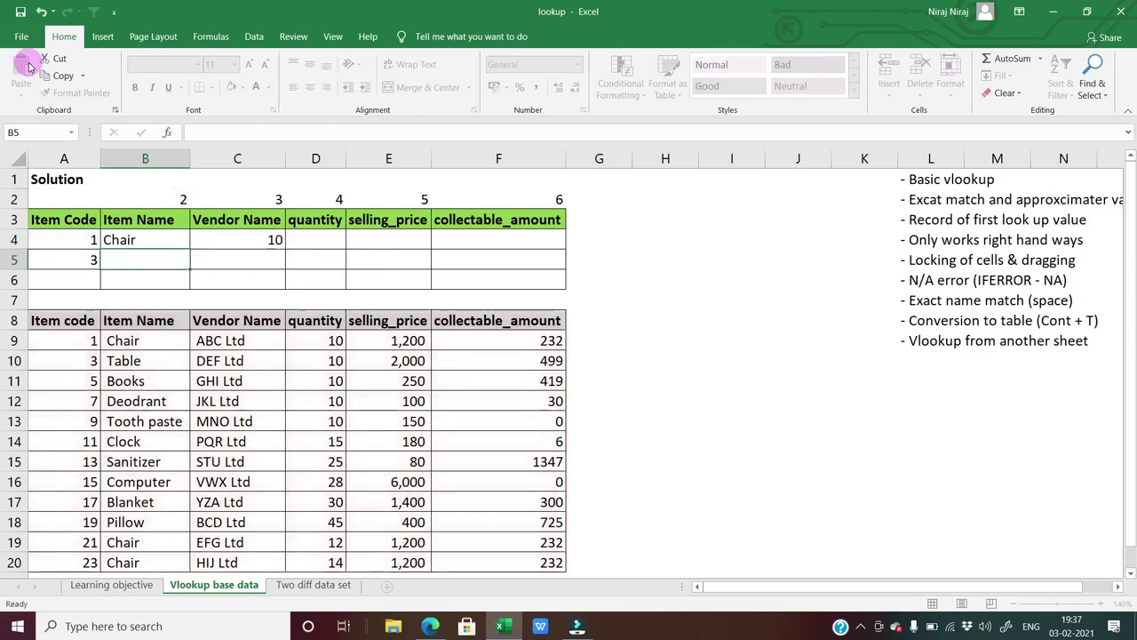
# Step: Copy the B4 formula with its locked references into C4 and check the pasted arguments
pyautogui.press('Up')
pyautogui.hotkey('ctrl', 'c')
pyautogui.press('Right')
pyautogui.press('Return')
pyautogui.press('F2')
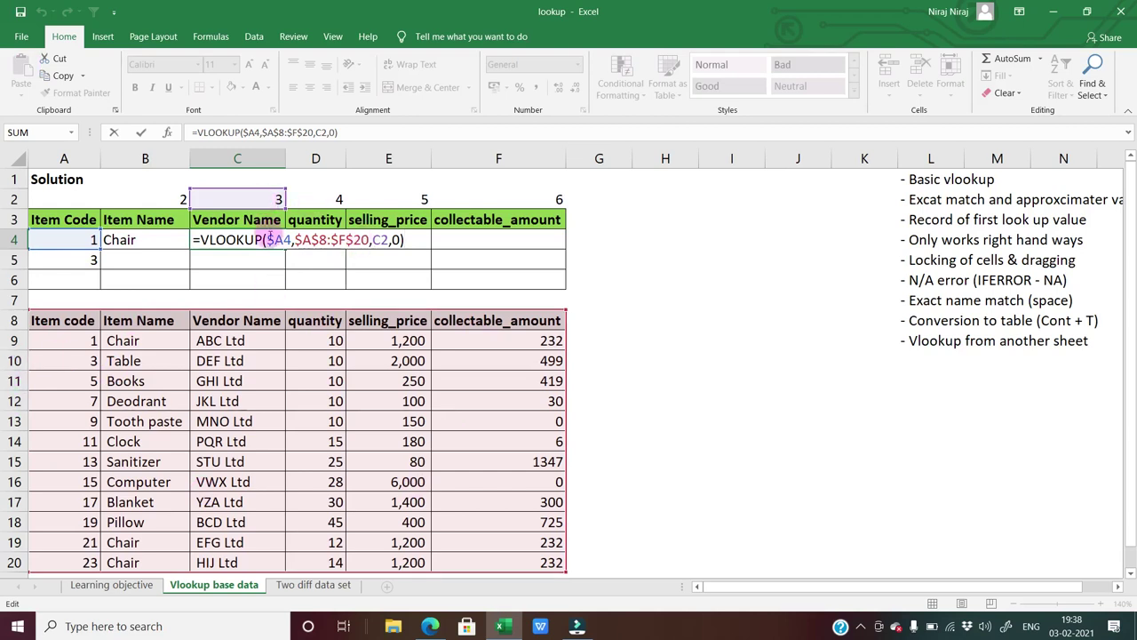
pyautogui.press('Return')
# Step: Copy the vendor name formula from C4 across D4:F4
pyautogui.press('Up')
pyautogui.hotkey('ctrl', 'c')
pyautogui.press('Right')
pyautogui.hotkey('shift', 'Right')
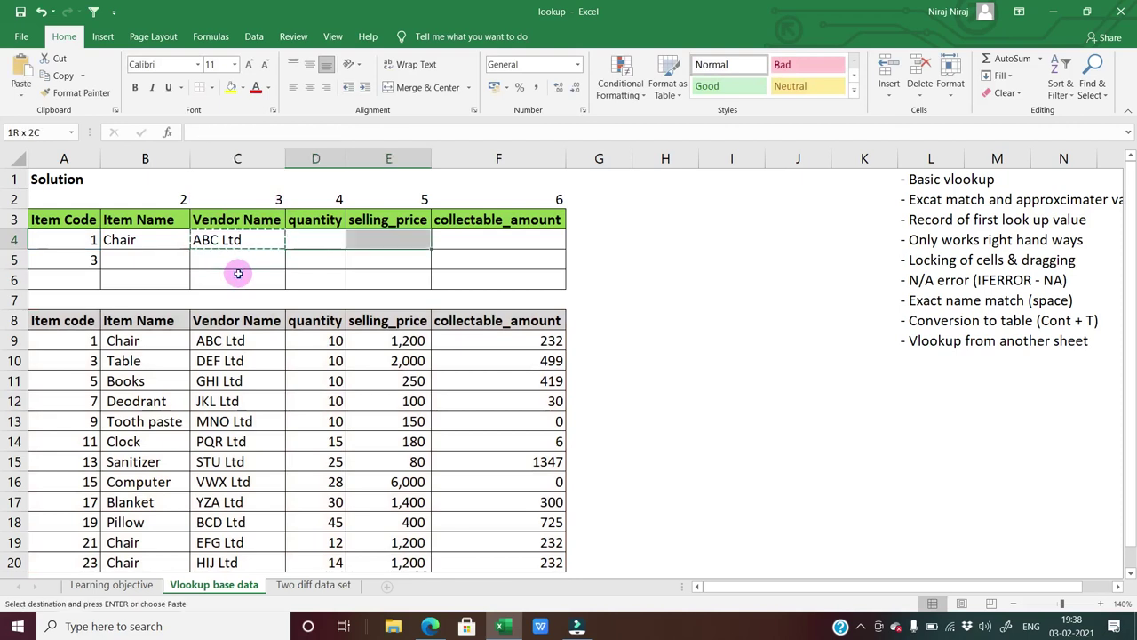
pyautogui.hotkey('shift', 'Right')
pyautogui.press('Return')
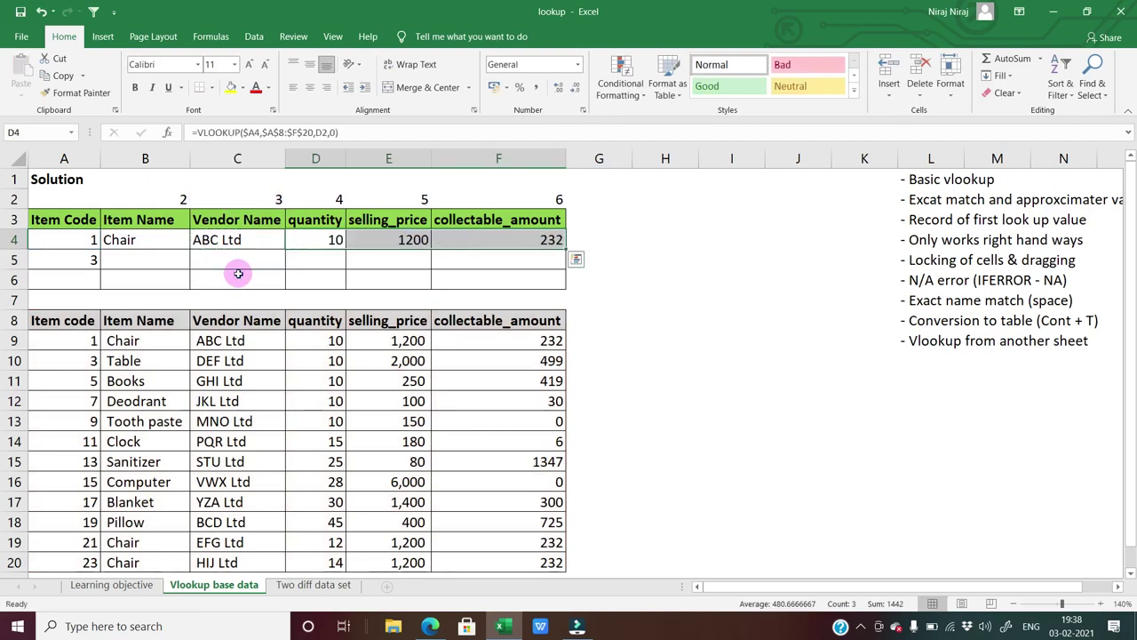
# Step: Copy the VLOOKUP formulas from B4:F4 down to B5:F5 for item code 3
pyautogui.press('Left')
pyautogui.press('Left')
pyautogui.hotkey('shift', 'Right')
pyautogui.hotkey('shift', 'Right')
pyautogui.hotkey('shift', 'Right')
pyautogui.hotkey('shift', 'Right')
pyautogui.hotkey('ctrl', 'c')
pyautogui.press('Down')
pyautogui.press('Return')
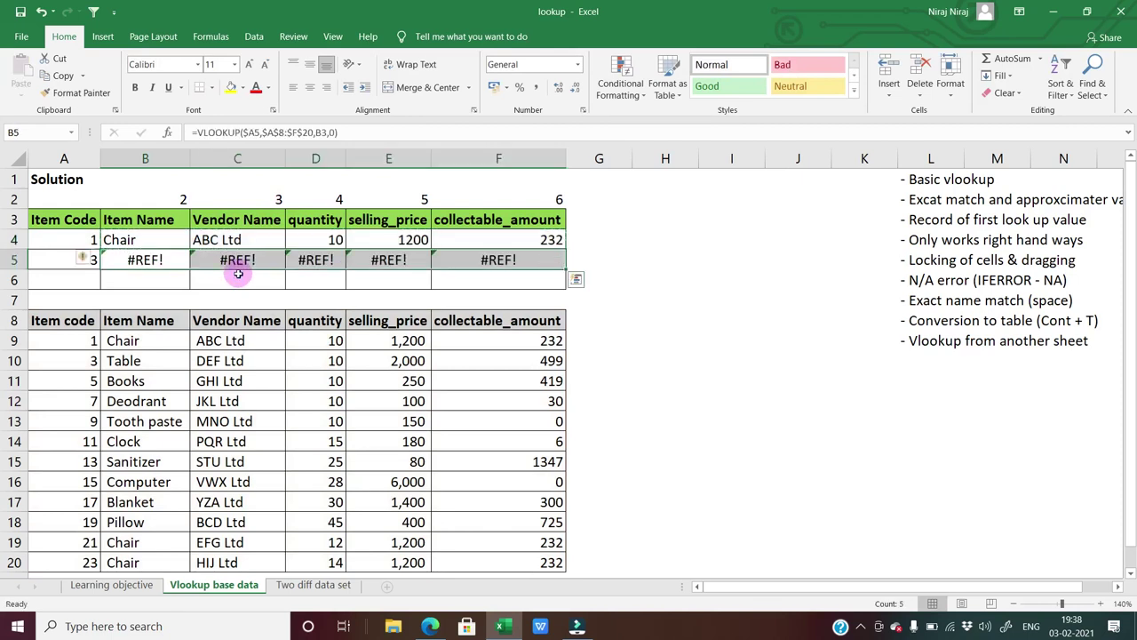
# Step: Check the column index reference in B5 and lock its row in the B4 formula as B$2
pyautogui.press('Up')
pyautogui.press('Down')
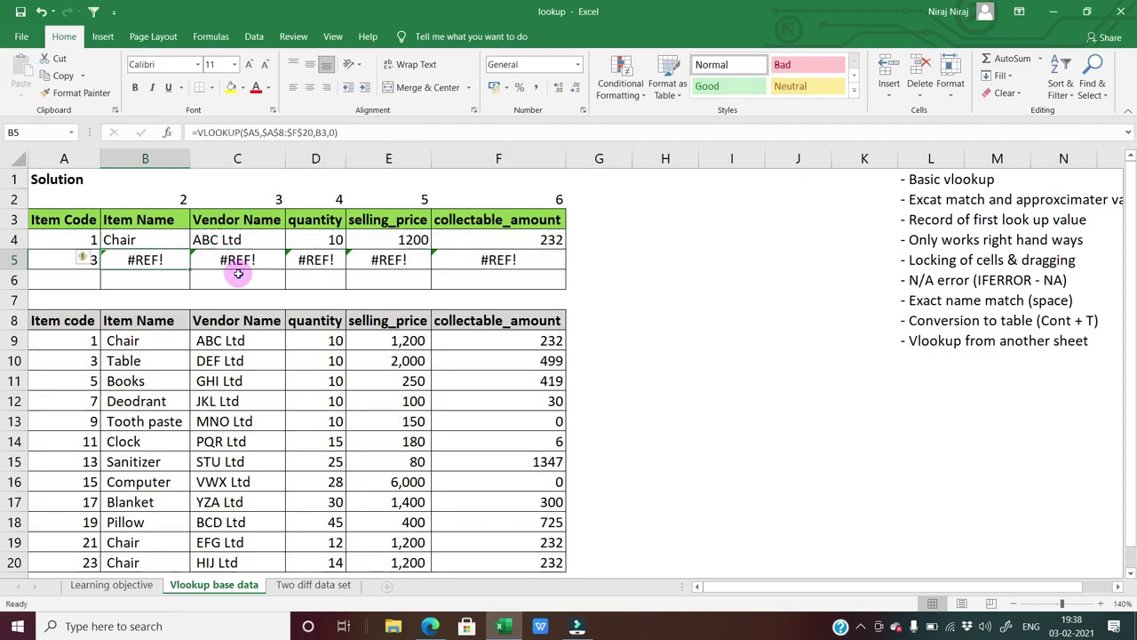
pyautogui.press('F2')
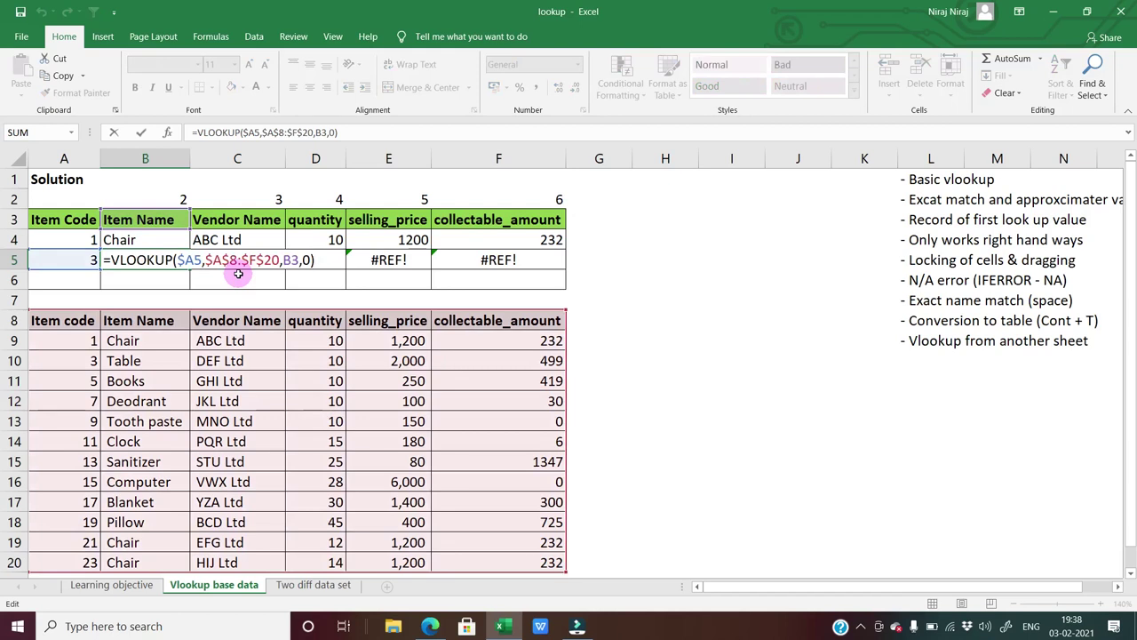
pyautogui.press('Escape')
pyautogui.press('Up')
pyautogui.press('F2')
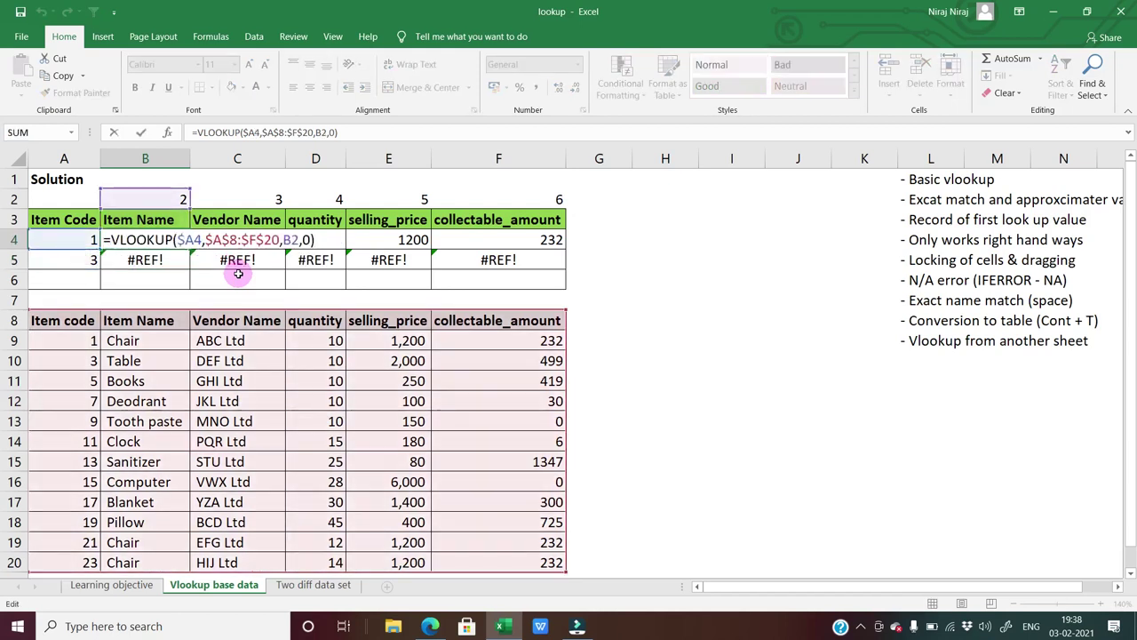
pyautogui.press('Left')
pyautogui.press('Left')
pyautogui.press('Left')
pyautogui.press('Left')
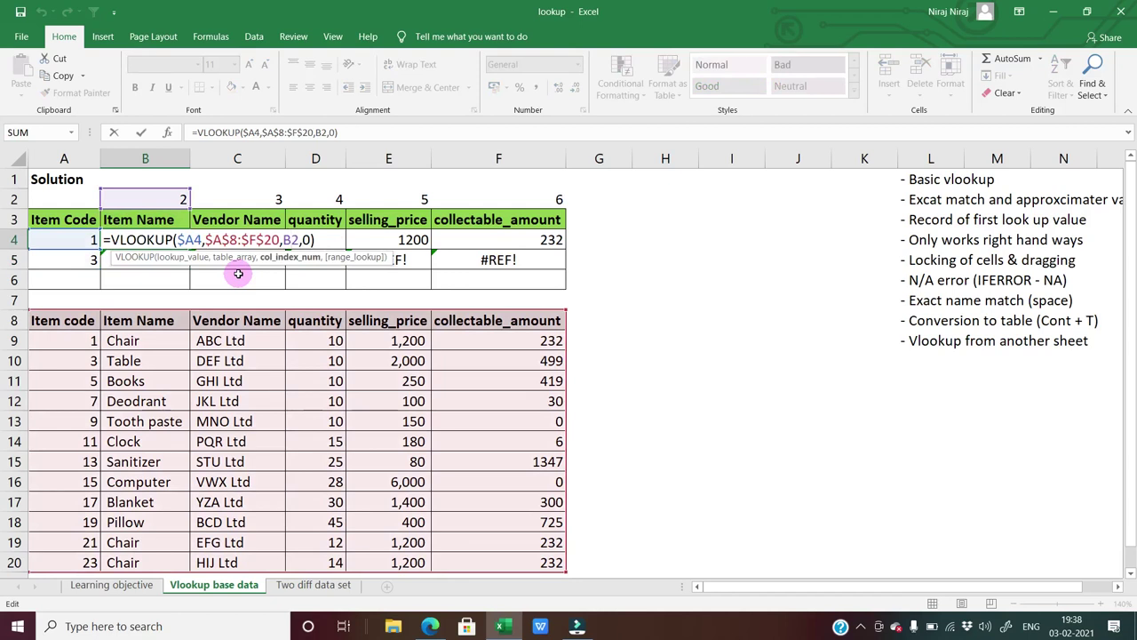
pyautogui.write('$')
pyautogui.press('Return')
# Step: Copy the corrected B4 formula down to B5 and check its references
pyautogui.press('Up')
pyautogui.hotkey('ctrl', 'c')
pyautogui.press('Down')
pyautogui.hotkey('ctrl', 'v')
pyautogui.press('F2')
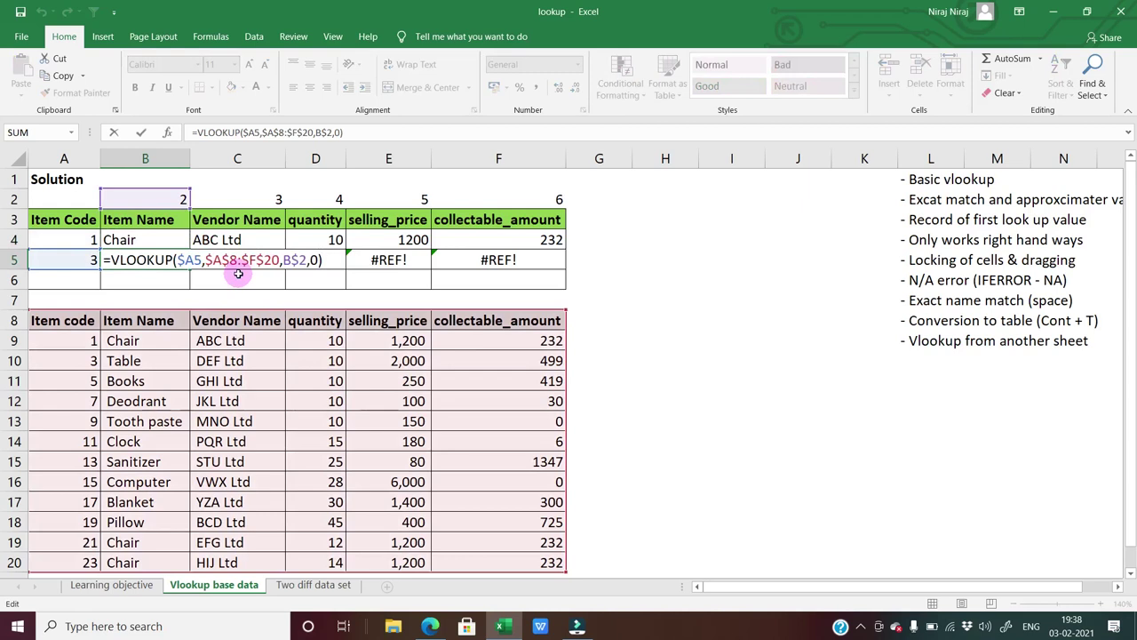
pyautogui.press('Escape')
# Step: Copy the corrected B4 formula across C4:F4, replacing the formulas there
pyautogui.press('Up')
pyautogui.hotkey('ctrl', 'c')
pyautogui.press('Right')
pyautogui.hotkey('shift', 'Right')
pyautogui.hotkey('shift', 'Right')
pyautogui.hotkey('shift', 'Right')
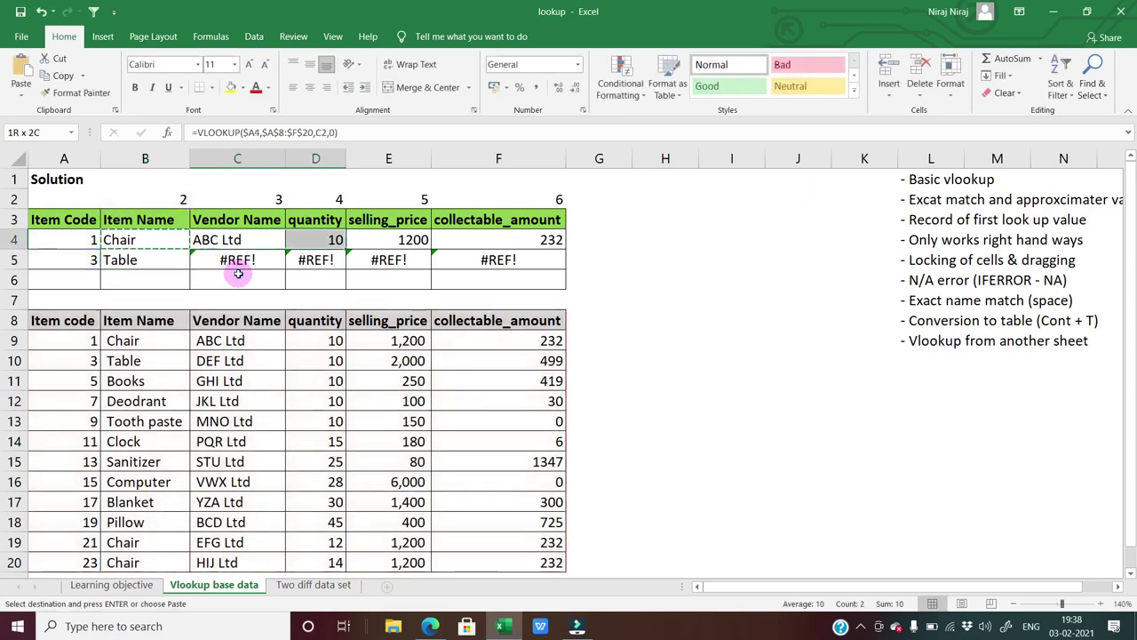
pyautogui.hotkey('ctrl', 'v')
pyautogui.press('Escape')
# Step: Copy the corrected VLOOKUP formulas from C4:F4 down to C5:F5 and check the references in B5
pyautogui.hotkey('ctrl', 'c')
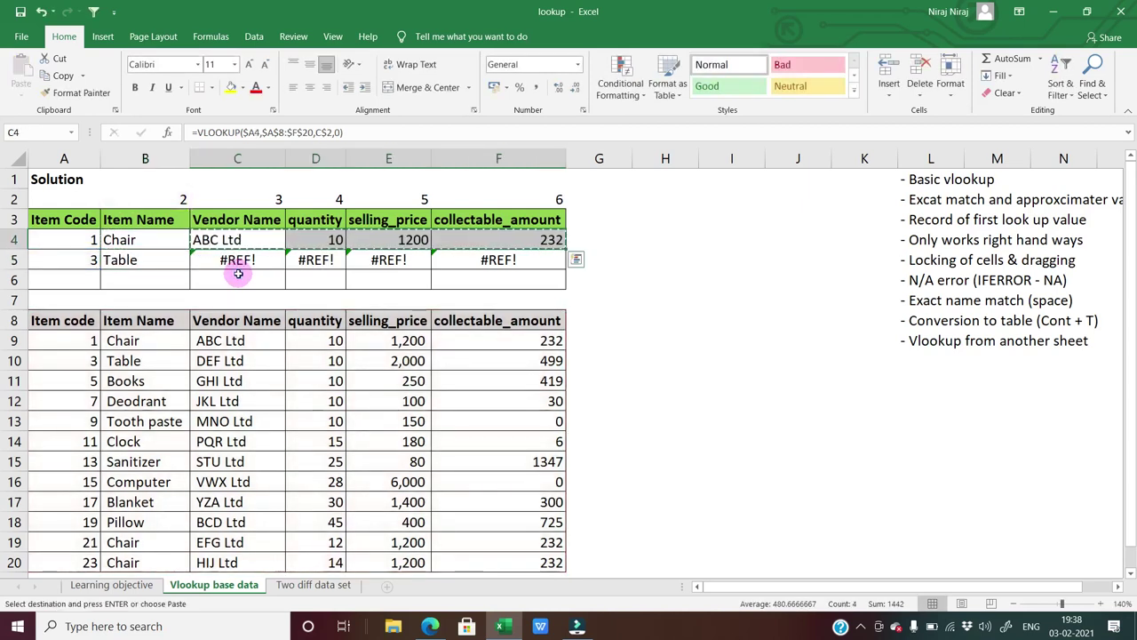
pyautogui.press('Down')
pyautogui.hotkey('ctrl', 'v')
pyautogui.press('Escape')
pyautogui.press('Left')
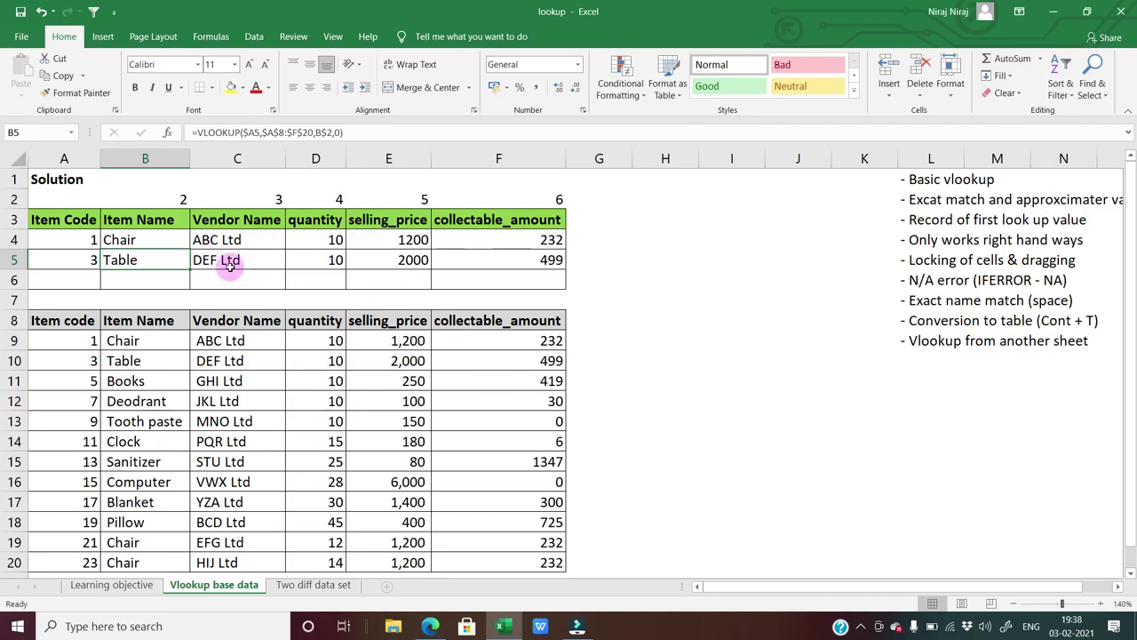
pyautogui.press('F2')
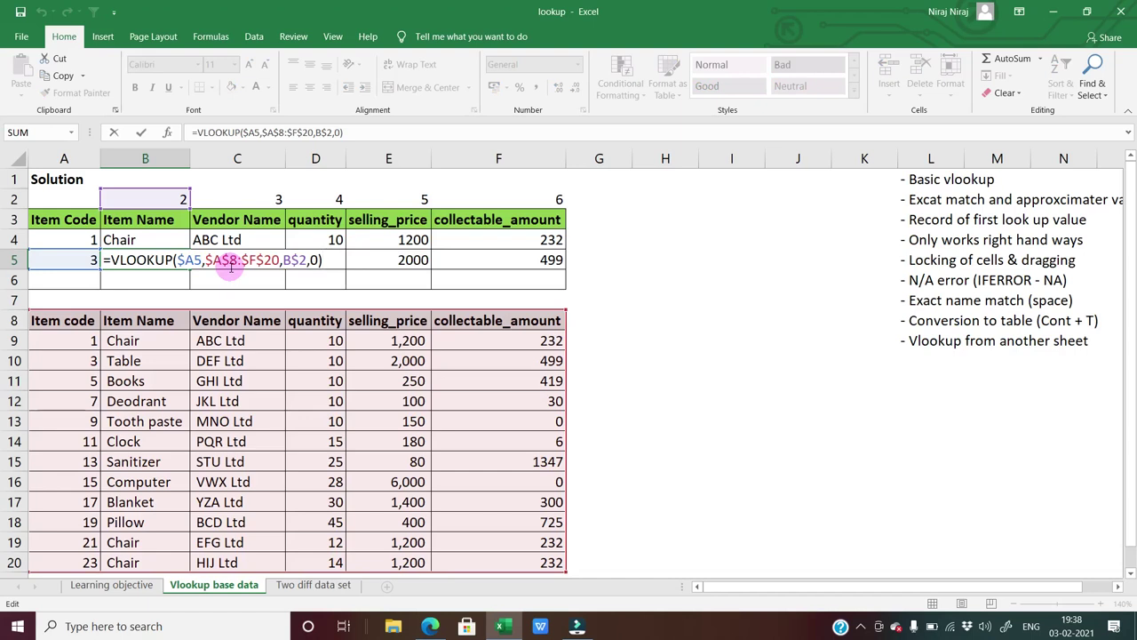
pyautogui.press('Escape')
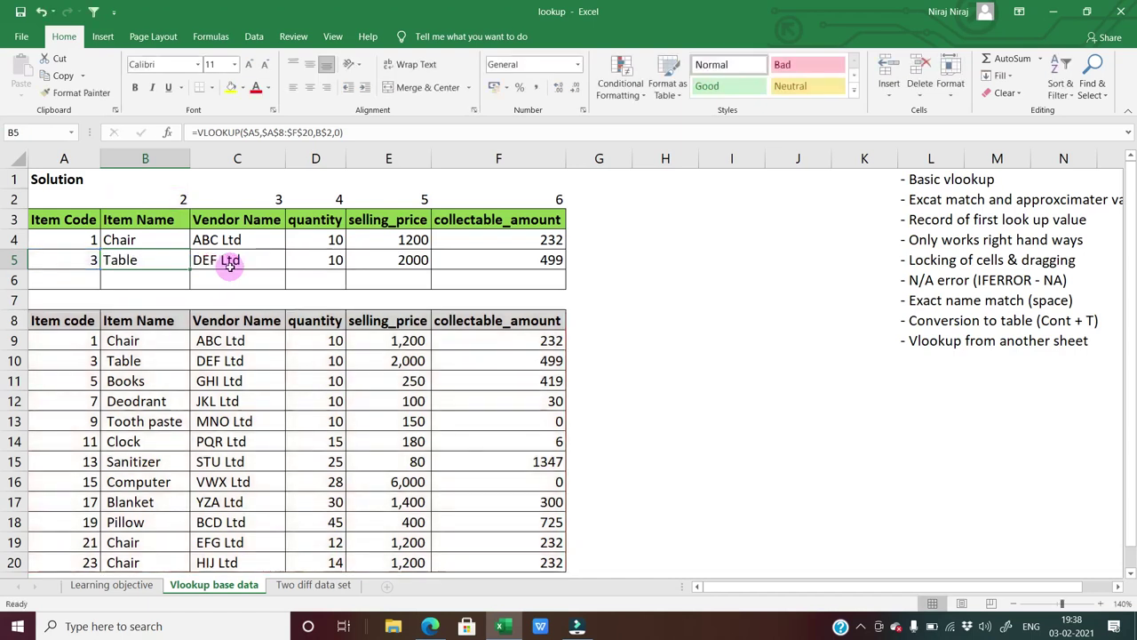
# Step: Test the row 5 lookups by entering item code 5 in A5 and replacing it with 6
pyautogui.press('Left')
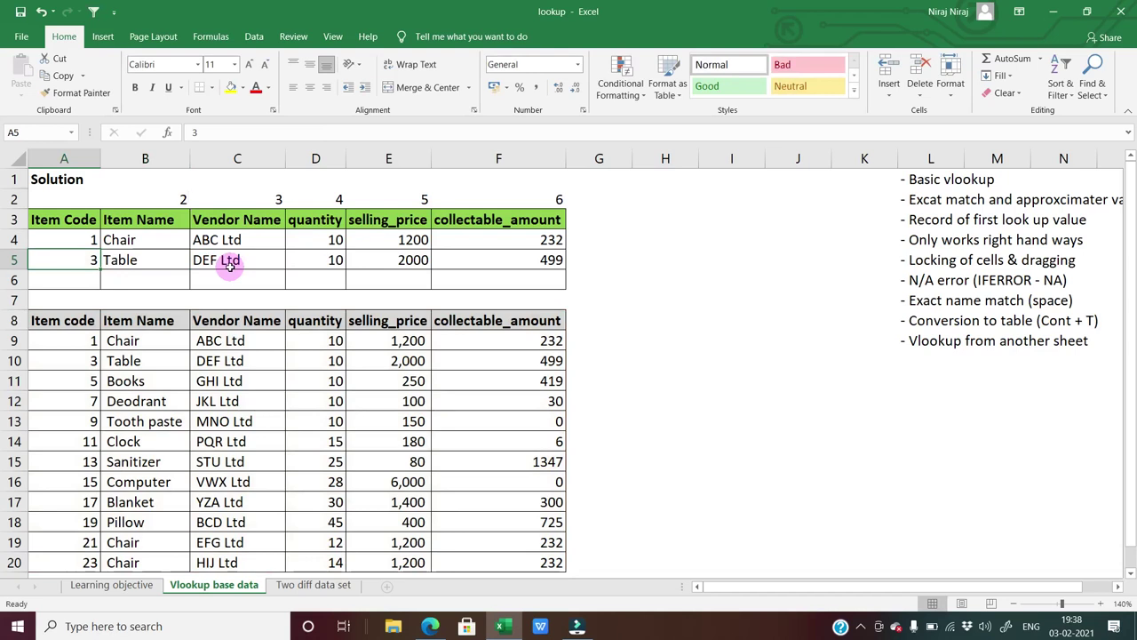
pyautogui.write('5')
pyautogui.hotkey('ctrl', 'Return')
pyautogui.press('Return')
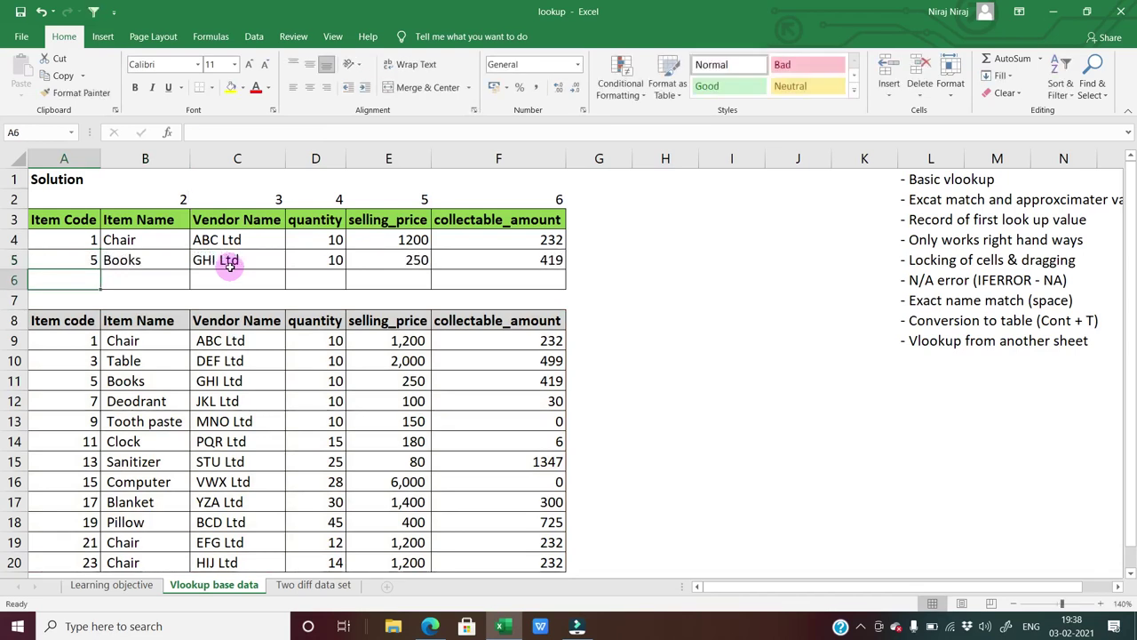
pyautogui.press('Up')
pyautogui.write('6')
pyautogui.press('Return')
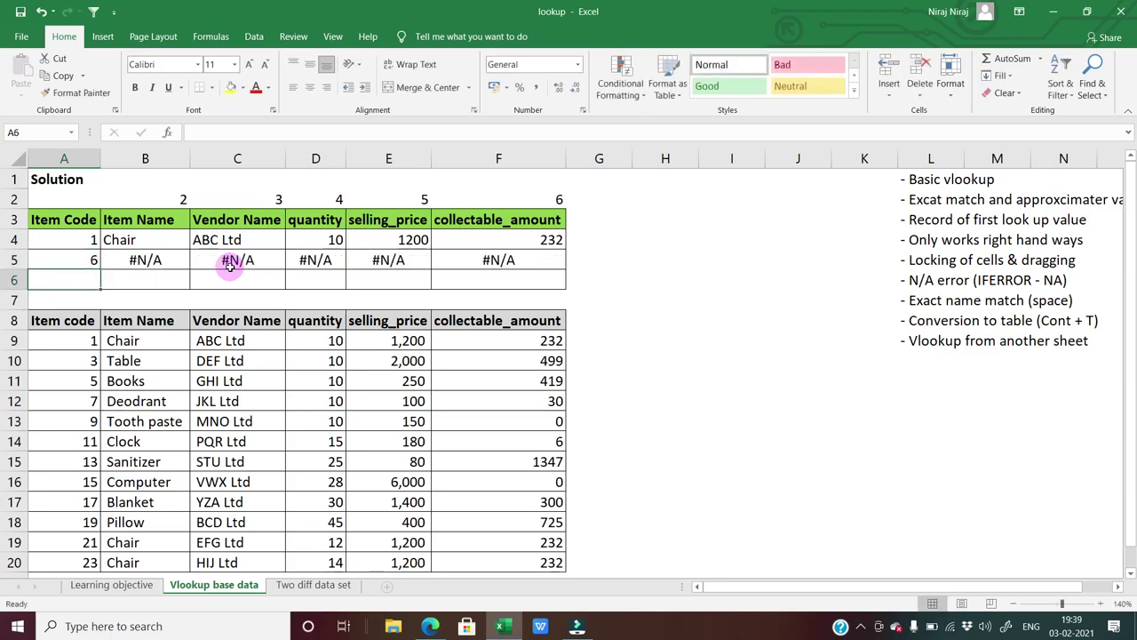
# Step: Examine the item code column of the base data for code 6
pyautogui.press('Down')
pyautogui.press('Down')
pyautogui.press('Down')
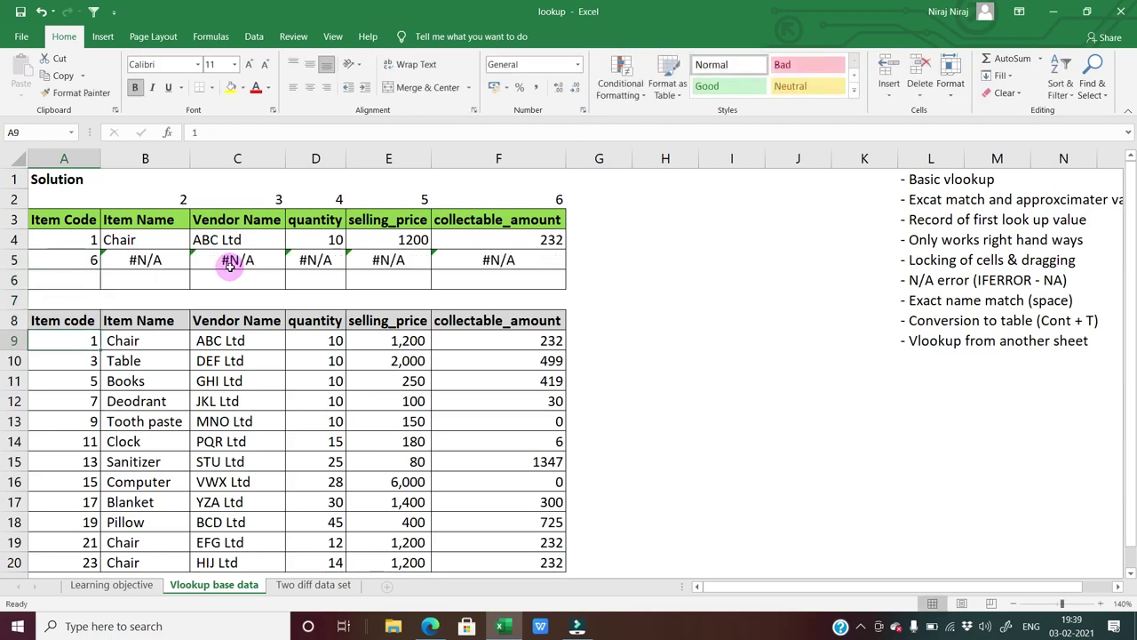
pyautogui.press('Up')
pyautogui.hotkey('ctrl', 'shift', 'Down')
pyautogui.hotkey('shift', 'Right')
pyautogui.press('Up')
pyautogui.press('Up')
pyautogui.press('Up')
# Step: Wrap the VLOOKUP in B5 in IFERROR with "Not app" as the value returned on an error
pyautogui.press('Right')
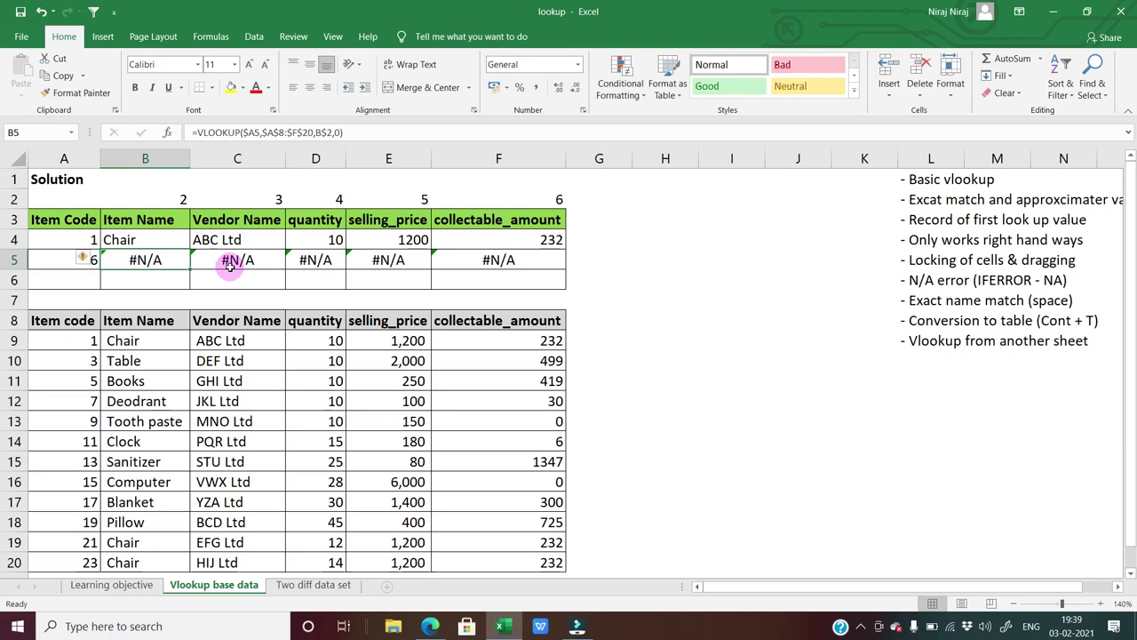
pyautogui.press('F2')
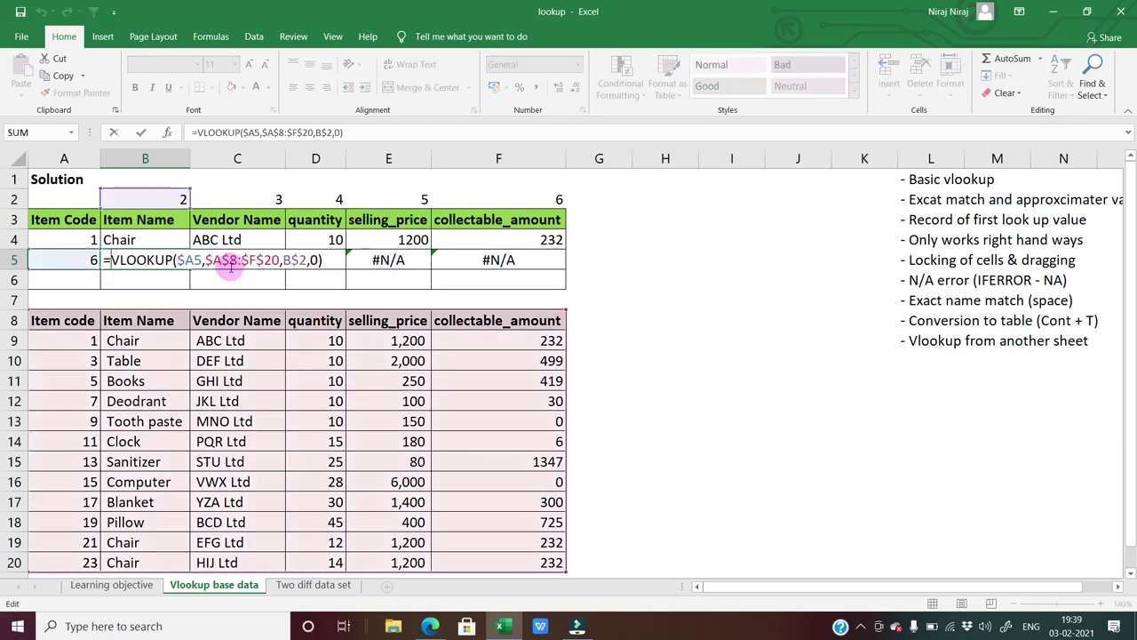
pyautogui.write('iferror')
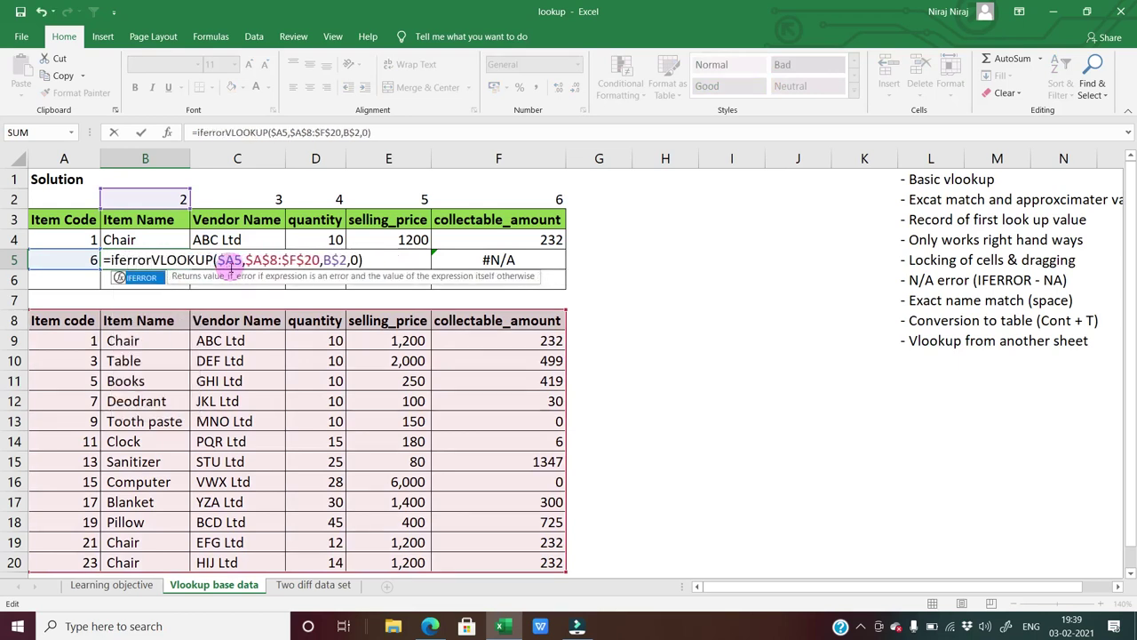
pyautogui.write('(')
pyautogui.press('End')
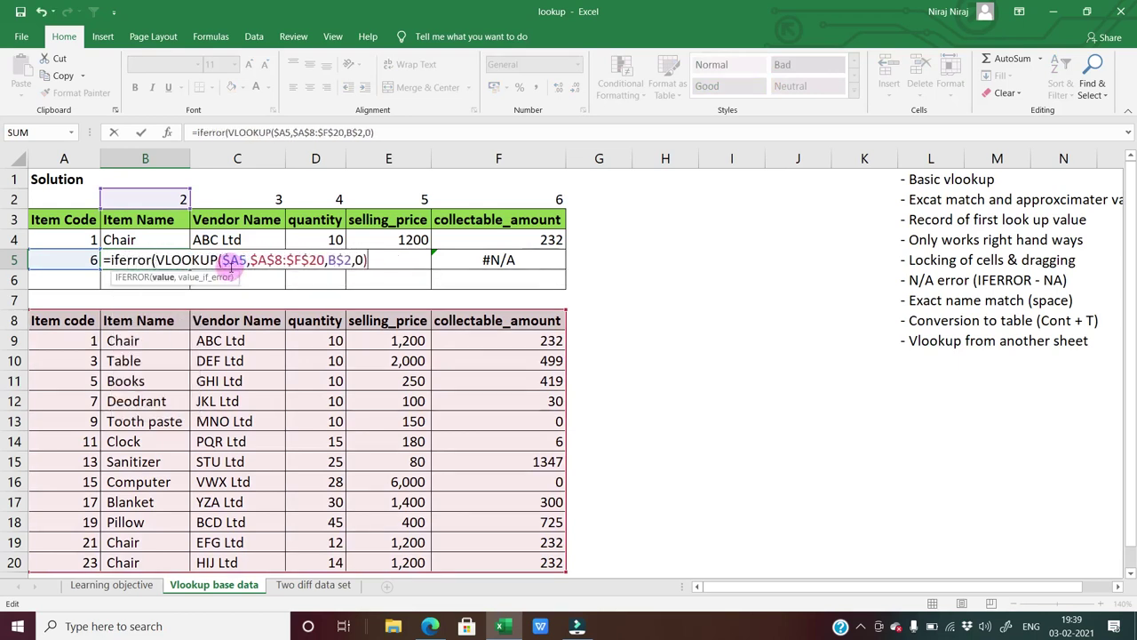
pyautogui.write(',"Not app"')
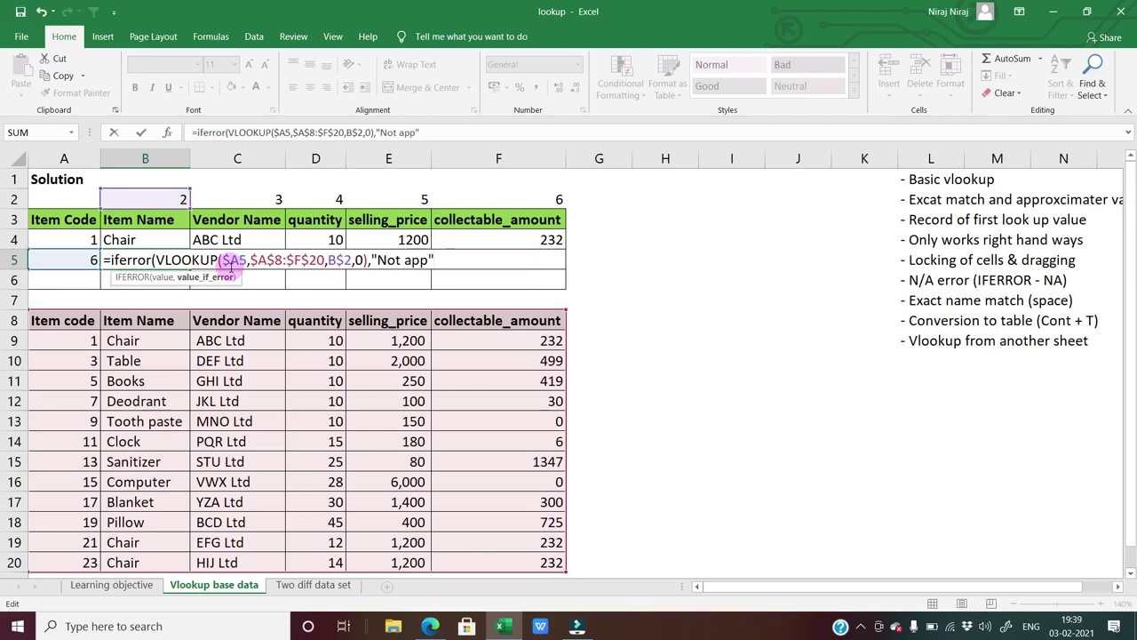
pyautogui.write(')')
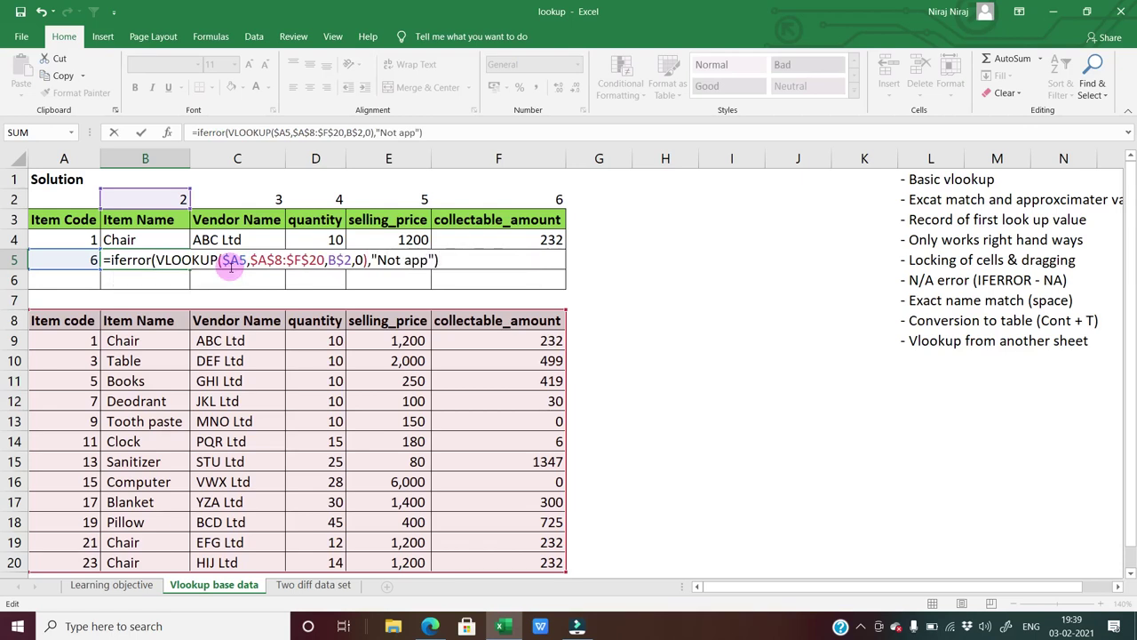
pyautogui.hotkey('ctrl', 'Return')
# Step: Copy the IFERROR formula from B5 across C5:F5
pyautogui.hotkey('ctrl', 'c')
pyautogui.click(229, 266)
pyautogui.hotkey('shift', 'Right')
pyautogui.hotkey('shift', 'Right')
pyautogui.hotkey('shift', 'Right')
pyautogui.hotkey('shift', 'Right')
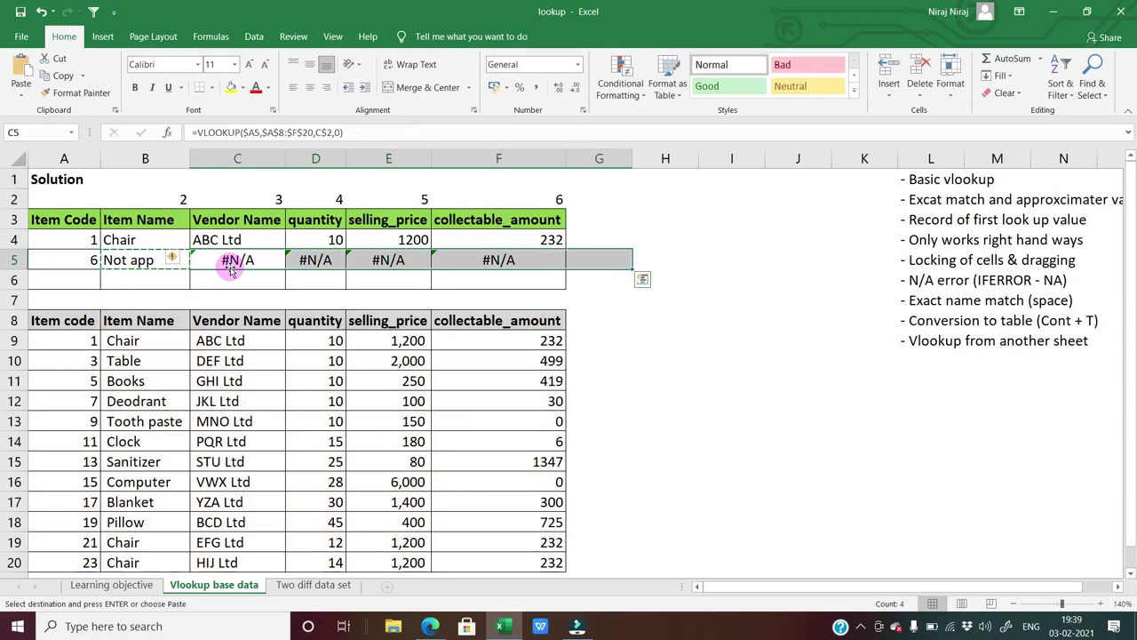
pyautogui.hotkey('shift', 'Left')
pyautogui.press('Return')
pyautogui.press('Left')
# Step: Change the item code in A5 to 5 to test the IFERROR formulas with an existing code
pyautogui.press('Left')
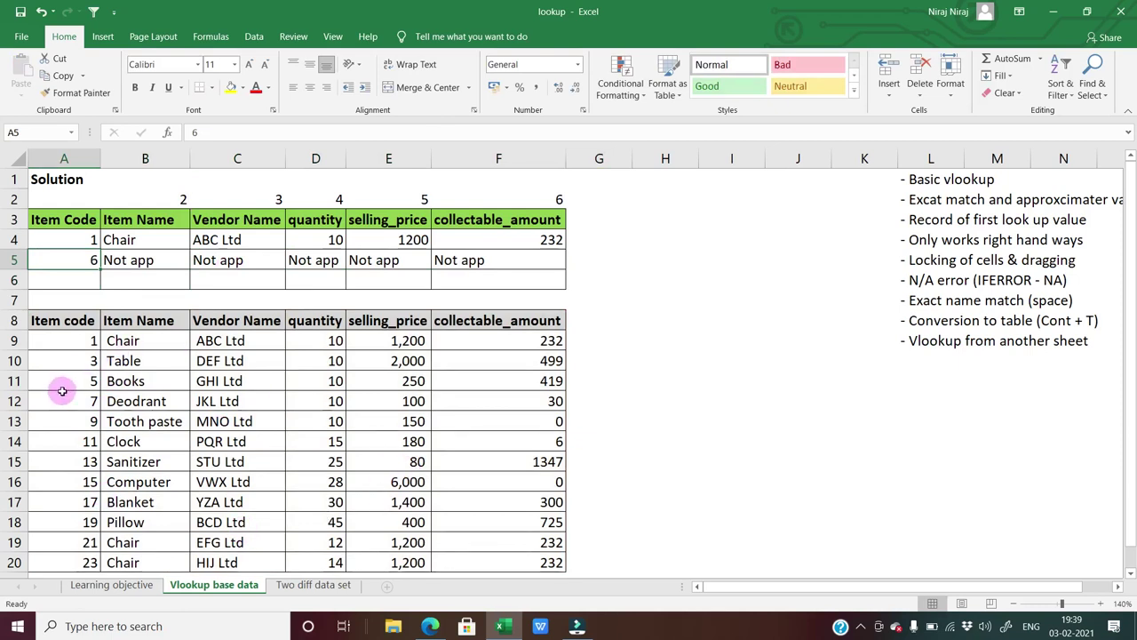
pyautogui.press('Right')
pyautogui.press('Left')
pyautogui.write('5')
pyautogui.press('Return')
pyautogui.press('Up')
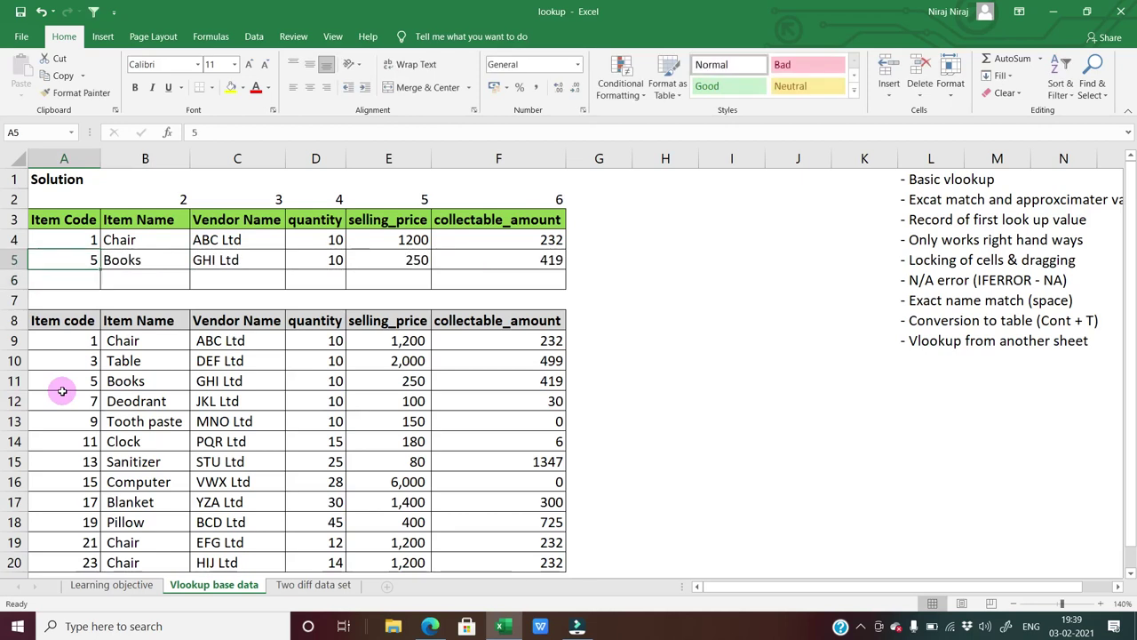
# Step: Compare the row 5 lookup results with the item code 5 record in row 11 of the base data
pyautogui.press('Down')
pyautogui.press('Down')
pyautogui.press('Down')
pyautogui.press('Down')
pyautogui.press('Down')
pyautogui.press('Down')
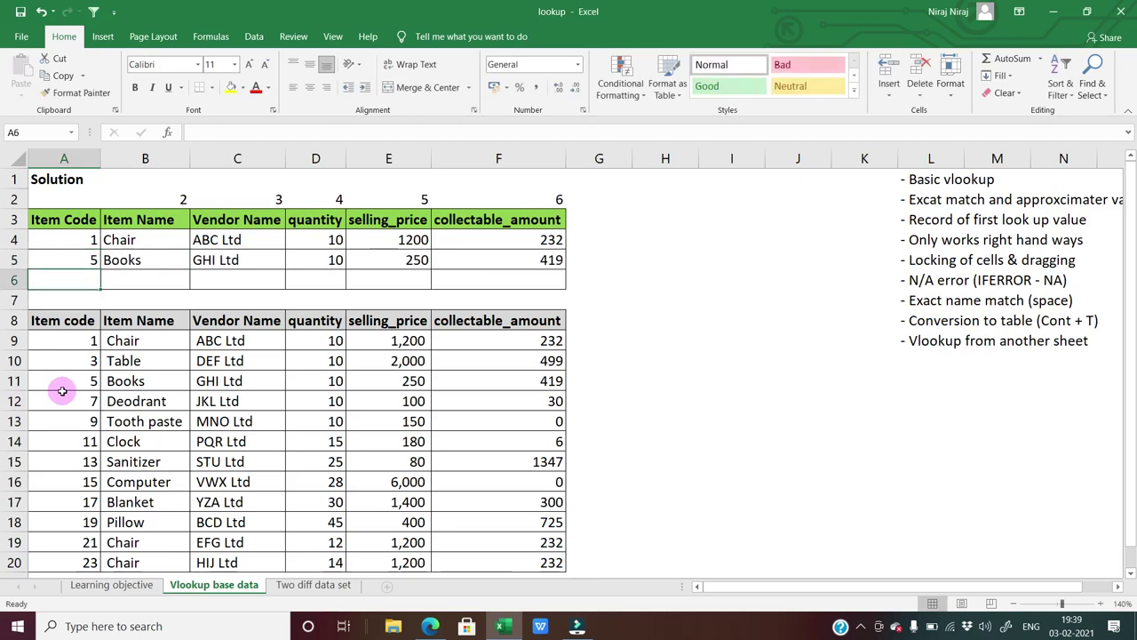
pyautogui.press('Right')
pyautogui.hotkey('ctrl', 'shift', 'Right')
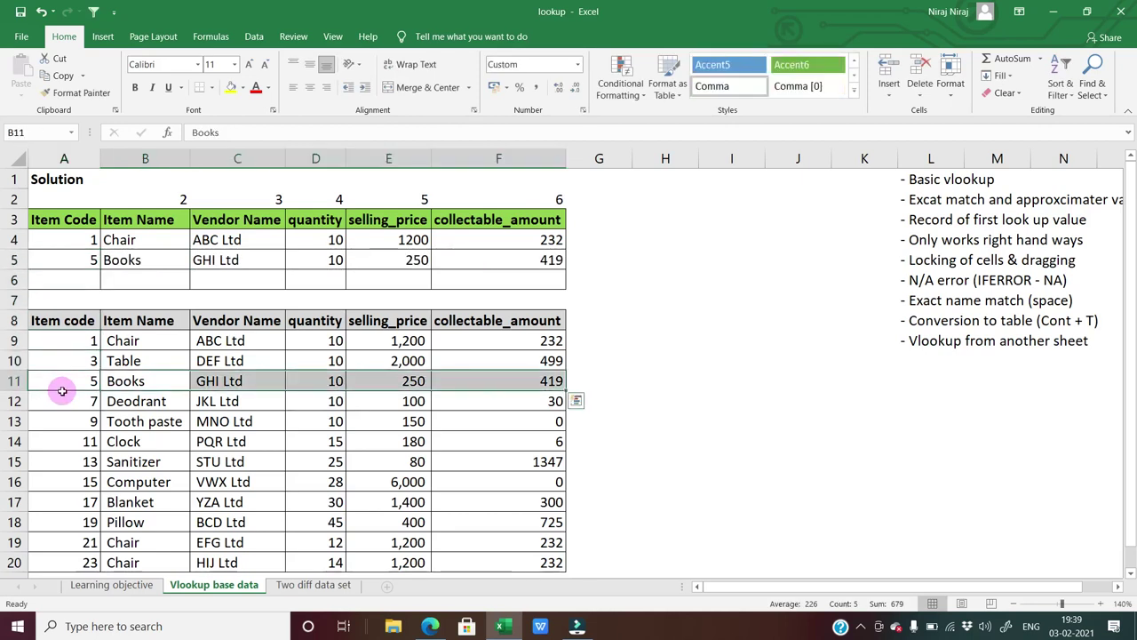
# Step: Review the VLOOKUP formulas in B4 and C4 of the solution table
pyautogui.press('Up')
pyautogui.press('Up')
pyautogui.press('Up')
pyautogui.press('Up')
pyautogui.press('Up')
pyautogui.press('Up')
pyautogui.press('Up')
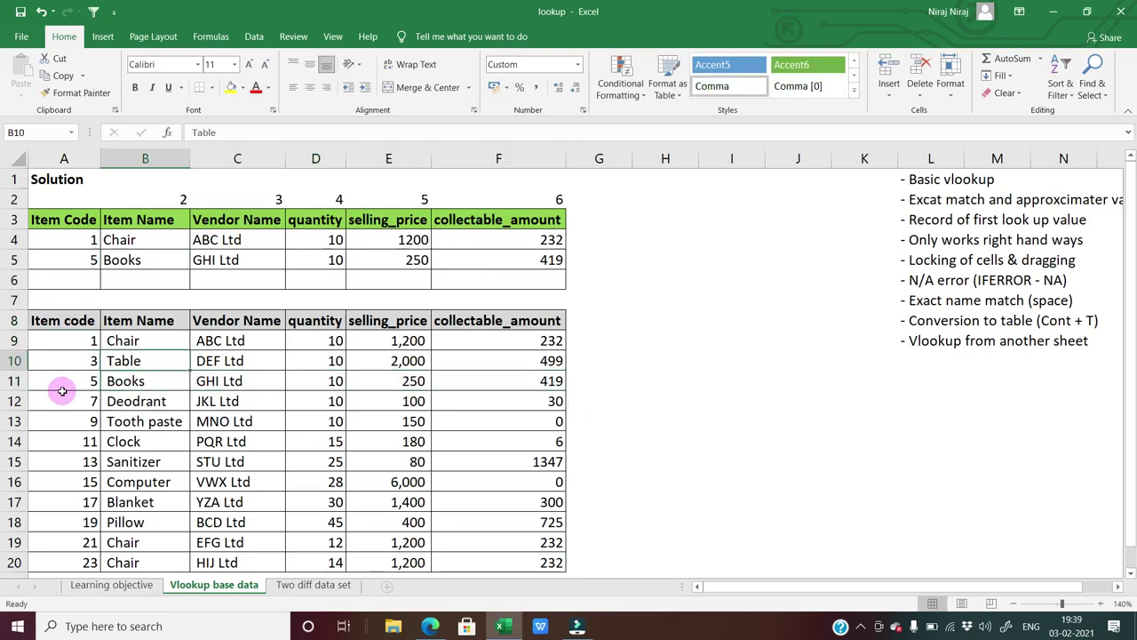
pyautogui.press('F2')
pyautogui.press('Escape')
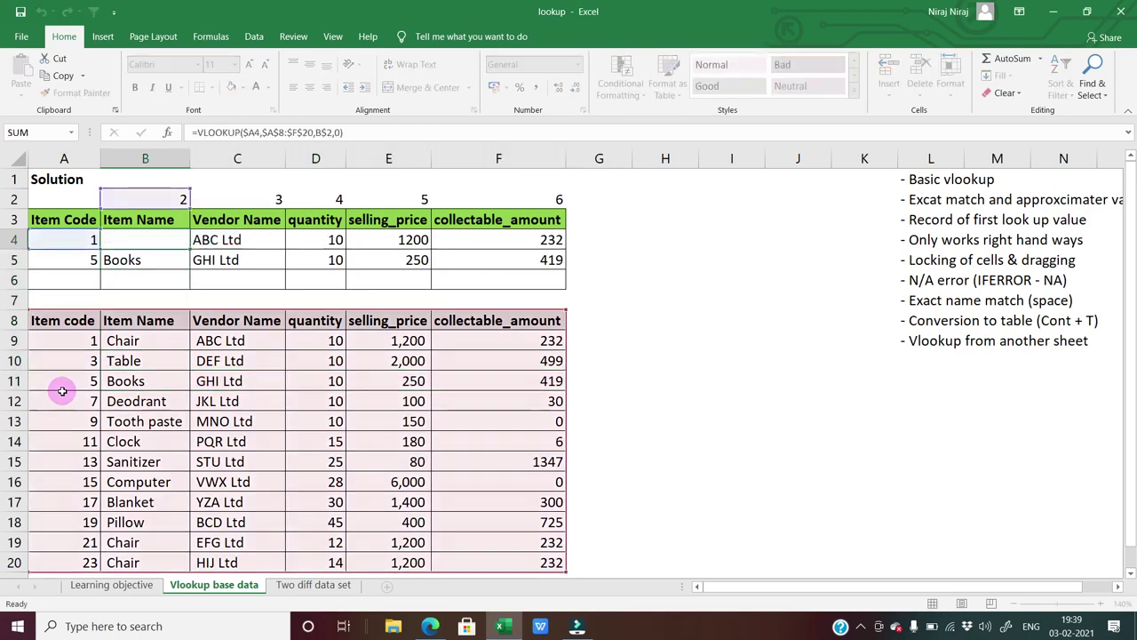
pyautogui.press('Left')
pyautogui.press('Right')
pyautogui.press('Down')
pyautogui.press('Up')
pyautogui.press('Right')
pyautogui.press('F2')
pyautogui.press('Escape')
pyautogui.press('Left')
pyautogui.press('Left')
# Step: Inspect the item code entry in A9 of the base data
pyautogui.press('Down')
pyautogui.press('Down')
pyautogui.press('Down')
pyautogui.press('Down')
pyautogui.press('Down')
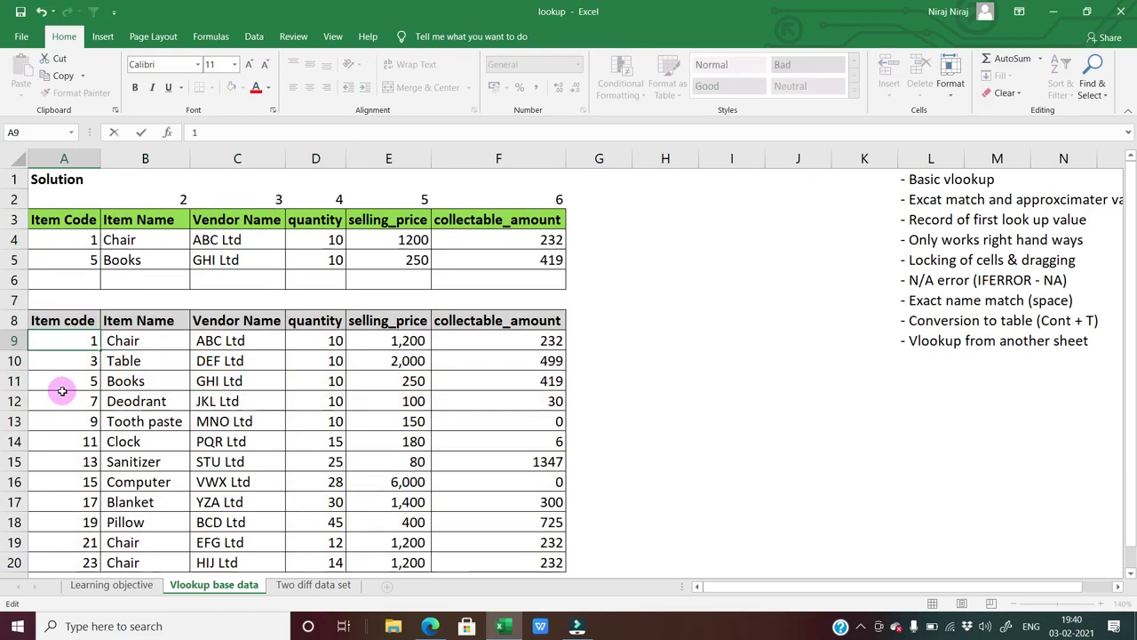
pyautogui.press('Return')
pyautogui.press('Up')
pyautogui.press('F2')
pyautogui.press('Escape')
pyautogui.press('Up')
pyautogui.press('Up')
pyautogui.press('Up')
pyautogui.press('Up')
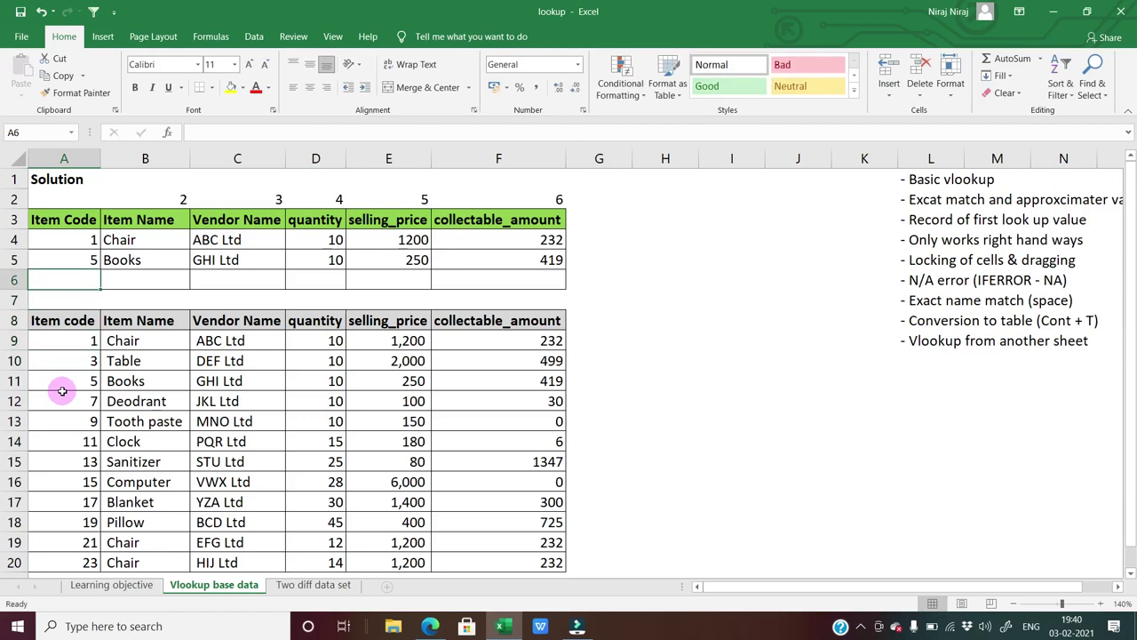
# Step: Clear the lookup formulas from B4:F5 in the solution table
pyautogui.press('Right')
pyautogui.press('Up')
pyautogui.hotkey('ctrl', 'shift', 'Right')
pyautogui.hotkey('ctrl', 'shift', 'Down')
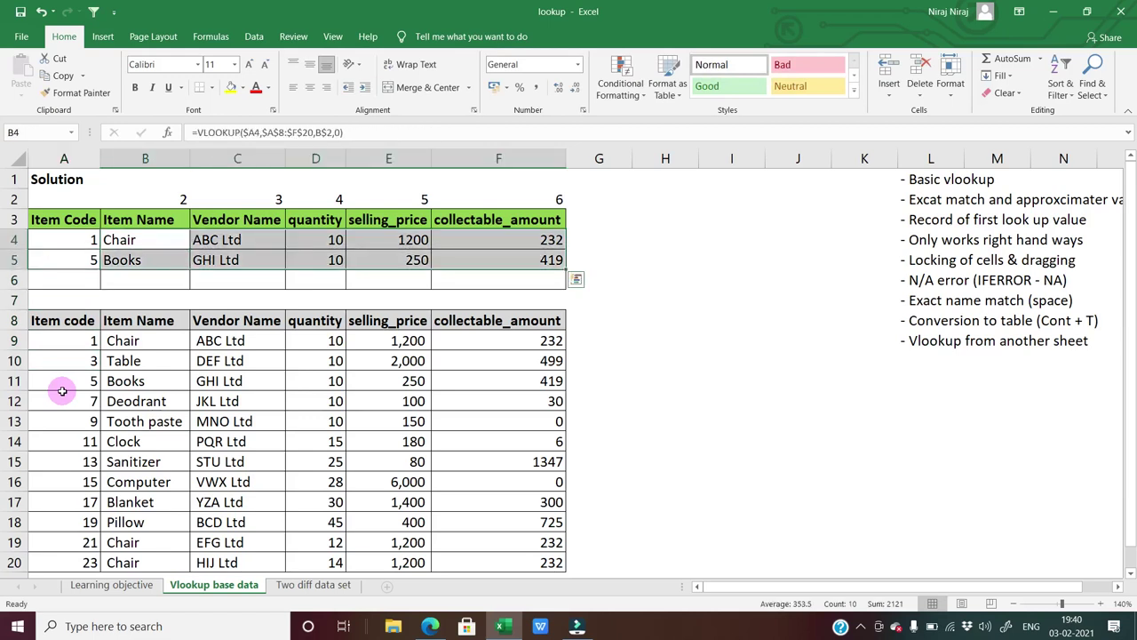
pyautogui.press('Delete')
# Step: Enter Chair as the item name in B4
pyautogui.press('Down')
pyautogui.press('Up')
pyautogui.write('Chair')
pyautogui.press('Return')
pyautogui.press('Up')
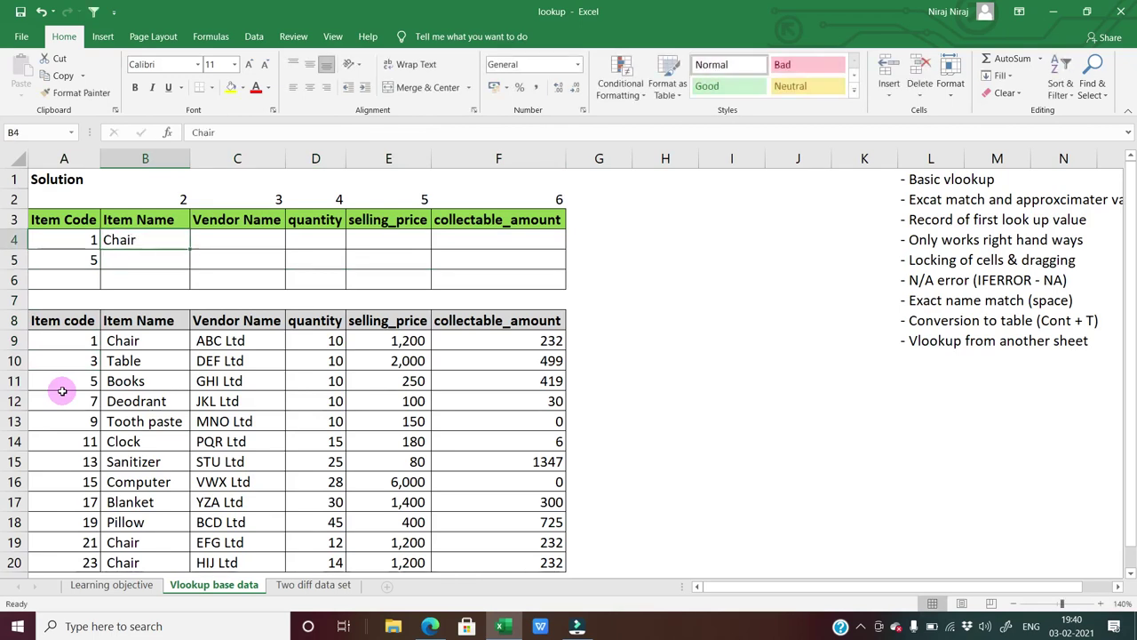
# Step: Enter =VLOOKUP(B4,B9:C20,2,0) in C4 to find the vendor name by item name
pyautogui.press('Right')
pyautogui.write('=vlooku')
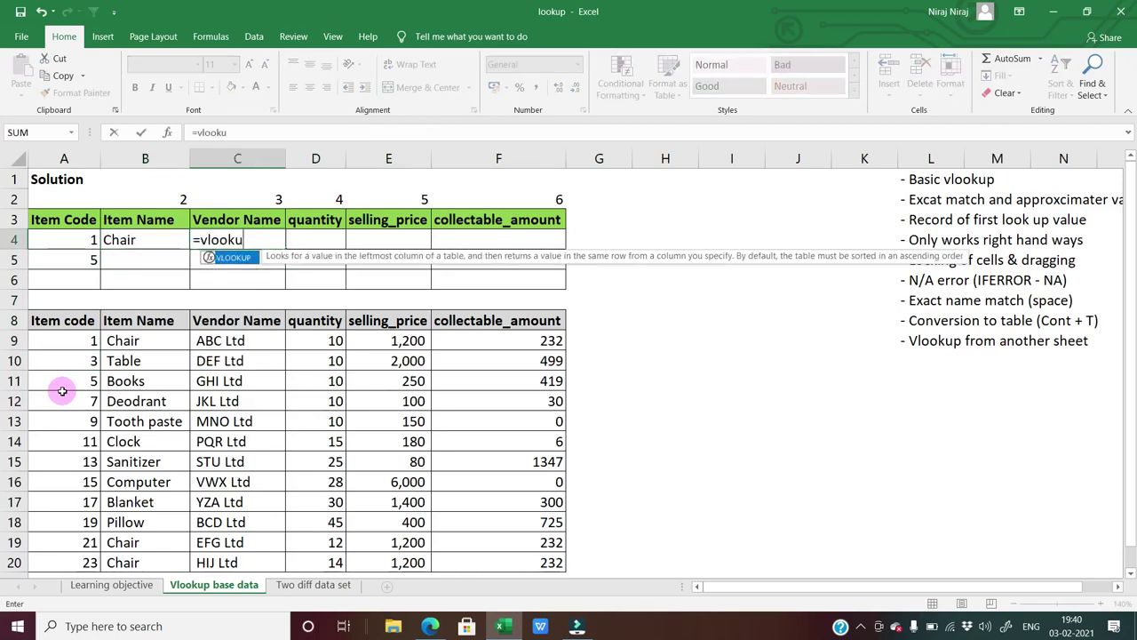
pyautogui.write('p(')
pyautogui.press('Left')
pyautogui.write(',')
pyautogui.press('Down')
pyautogui.press('Down')
pyautogui.press('Down')
pyautogui.press('Down')
pyautogui.press('Down')
pyautogui.press('Left')
pyautogui.hotkey('ctrl', 'shift', 'Down')
pyautogui.hotkey('shift', 'Right')
pyautogui.write(',2,0')
pyautogui.press('Return')
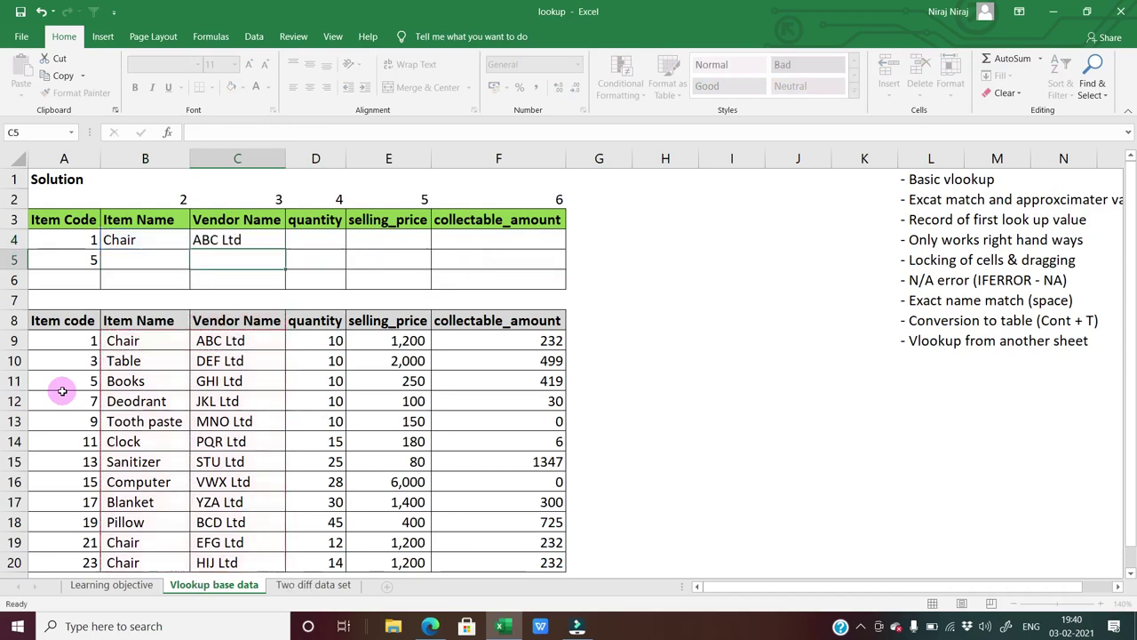
# Step: Check the VLOOKUP formula in C4 and the lookup text in B4
pyautogui.press('Up')
pyautogui.press('F2')
pyautogui.press('Escape')
pyautogui.press('Left')
pyautogui.press('Left')
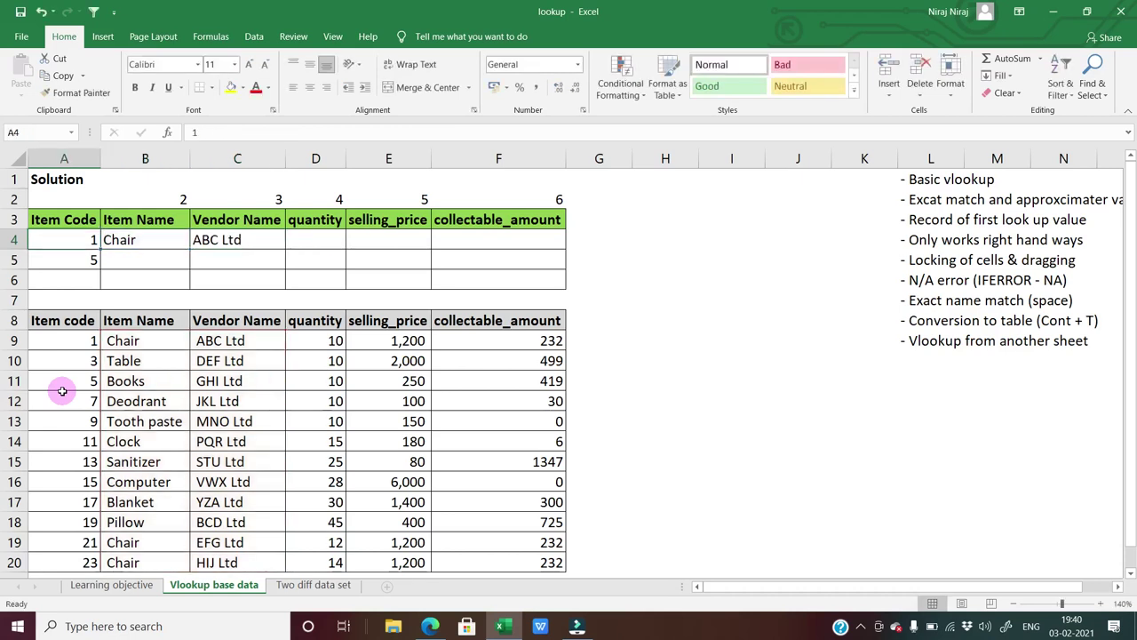
pyautogui.press('Right')
pyautogui.press('F2')
pyautogui.press('Return')
# Step: Change the item name in B9 of the base data to "Chair a" to test exact name matching
pyautogui.press('Down')
pyautogui.press('Down')
pyautogui.press('Down')
pyautogui.press('Down')
pyautogui.press('F2')
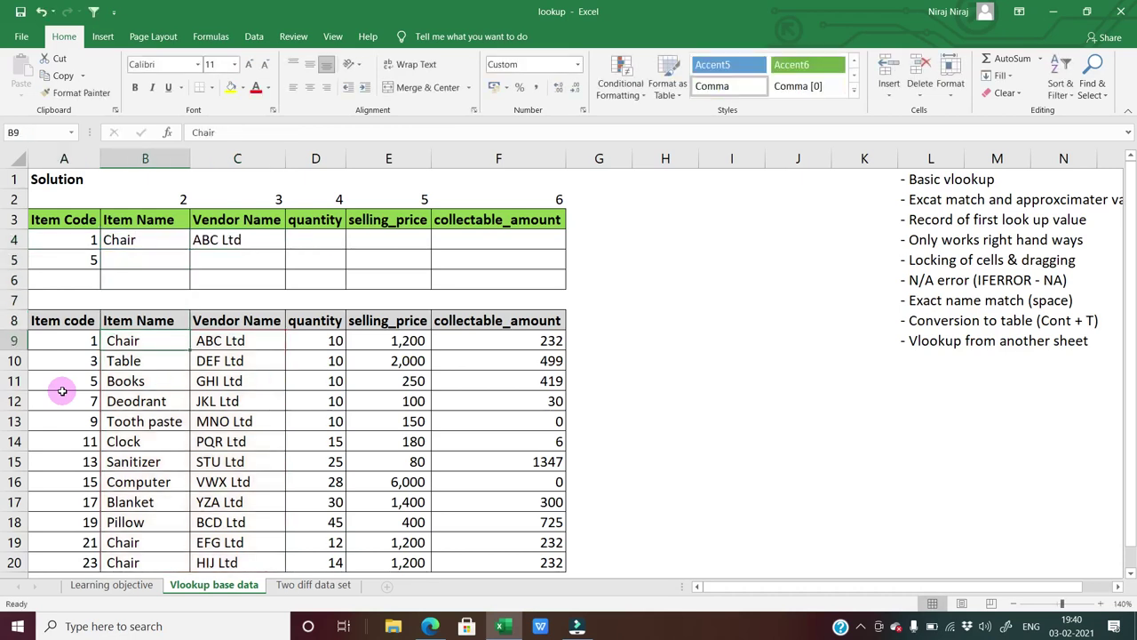
pyautogui.write('a')
pyautogui.press('Return')
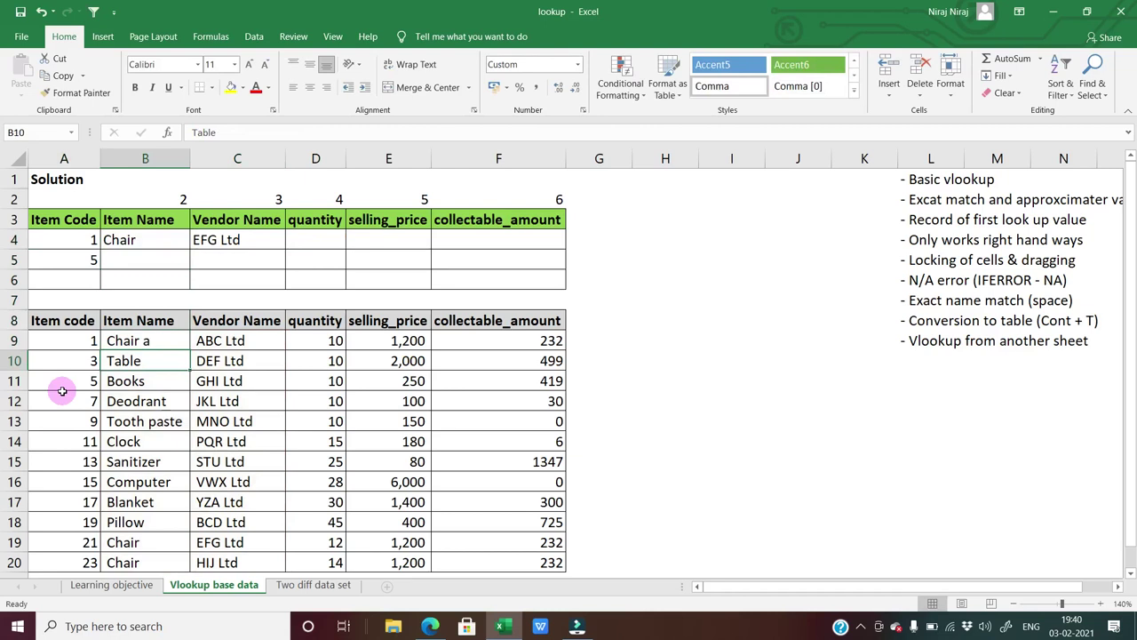
# Step: Compare the lookup text in B4 with the item names in the base data
pyautogui.scroll(-1, 62, 390)
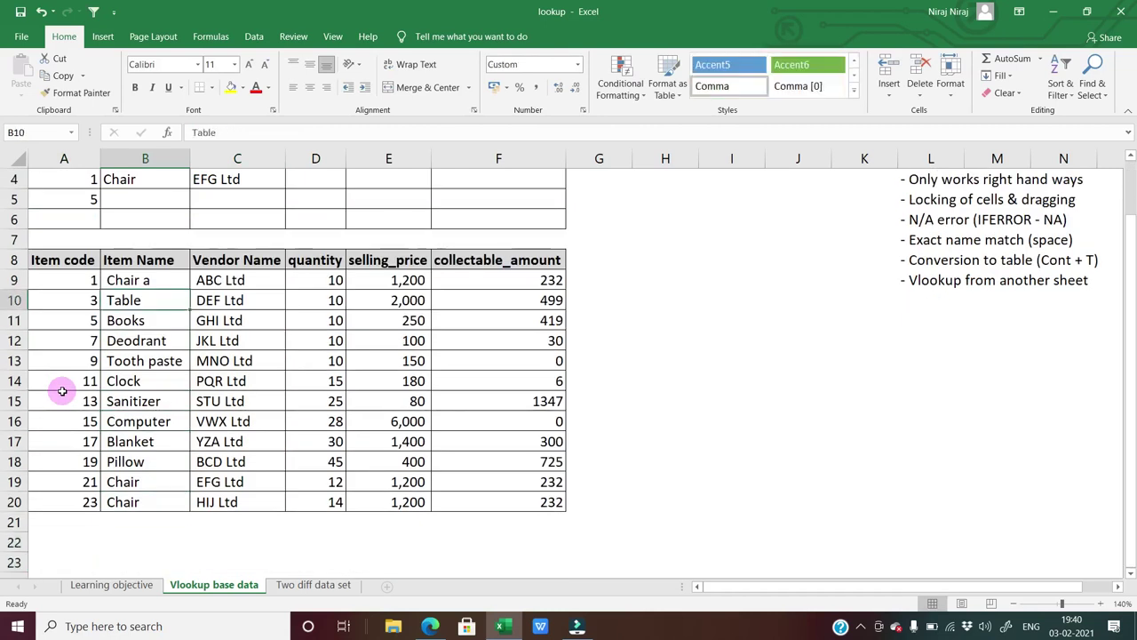
pyautogui.scroll(1, 62, 391)
pyautogui.press('Up')
pyautogui.press('Up')
pyautogui.press('Up')
pyautogui.press('Up')
pyautogui.press('Up')
pyautogui.press('Up')
pyautogui.press('F2')
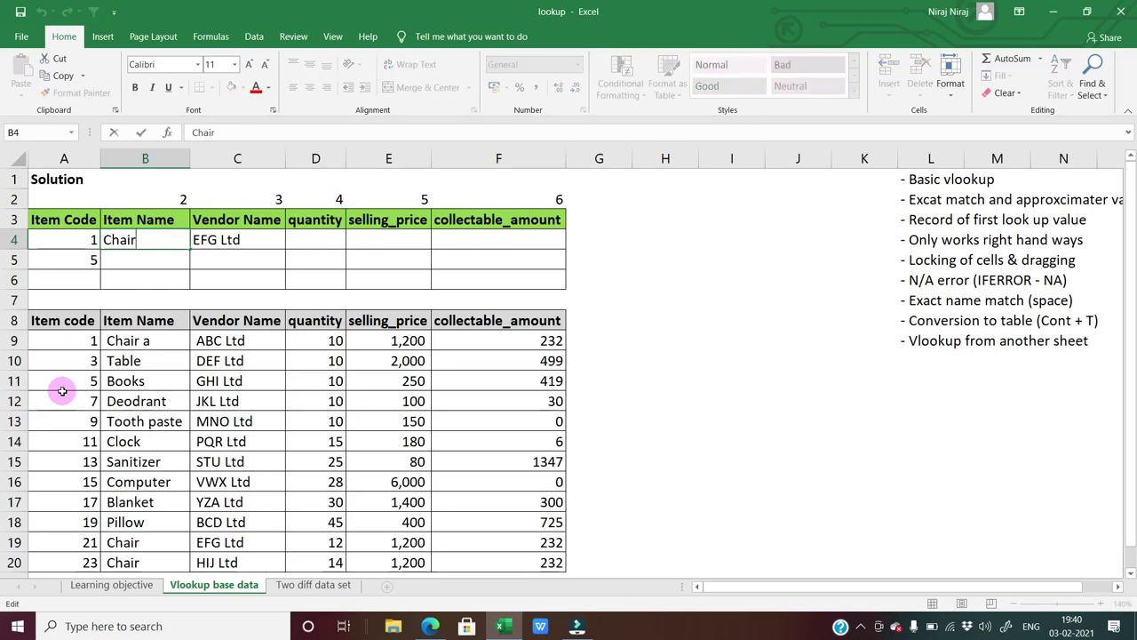
pyautogui.press('Escape')
# Step: Highlight the matching Chair record and its vendor in B19:C19 with a yellow fill
pyautogui.press('Down')
pyautogui.press('Down')
pyautogui.press('Down')
pyautogui.press('Down')
pyautogui.press('Down')
pyautogui.press('Down')
pyautogui.press('Down')
pyautogui.press('Down')
pyautogui.press('Down')
pyautogui.press('Down')
pyautogui.press('Down')
pyautogui.press('Down')
pyautogui.press('Down')
pyautogui.press('Down')
pyautogui.press('Down')
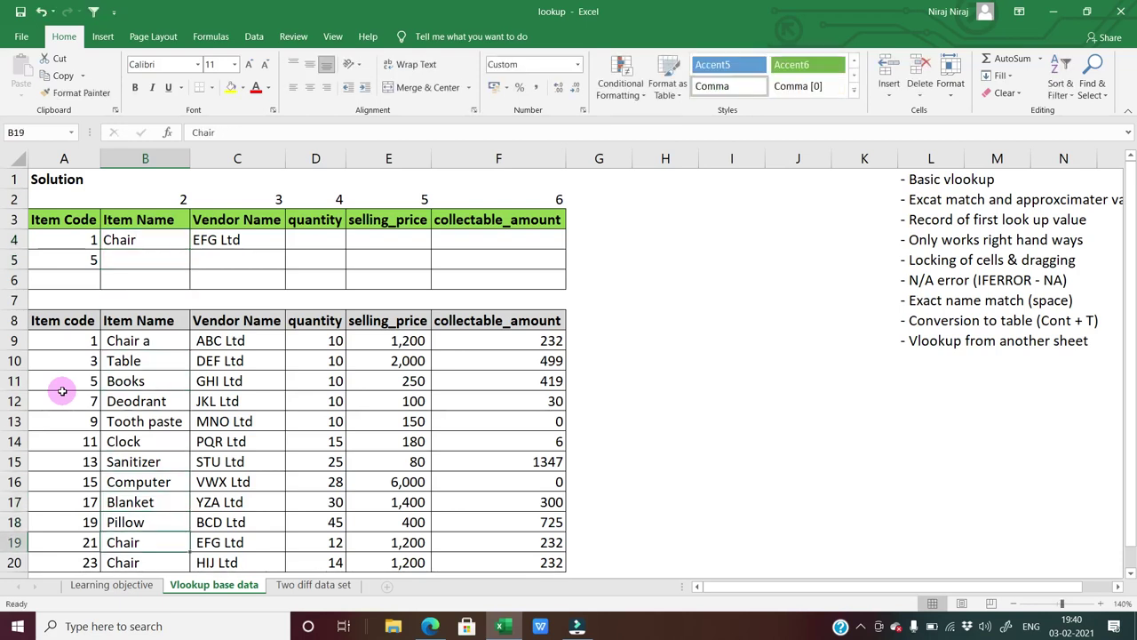
pyautogui.hotkey('shift', 'Right')
pyautogui.hotkey('shift', 'Right')
pyautogui.hotkey('shift', 'Left')
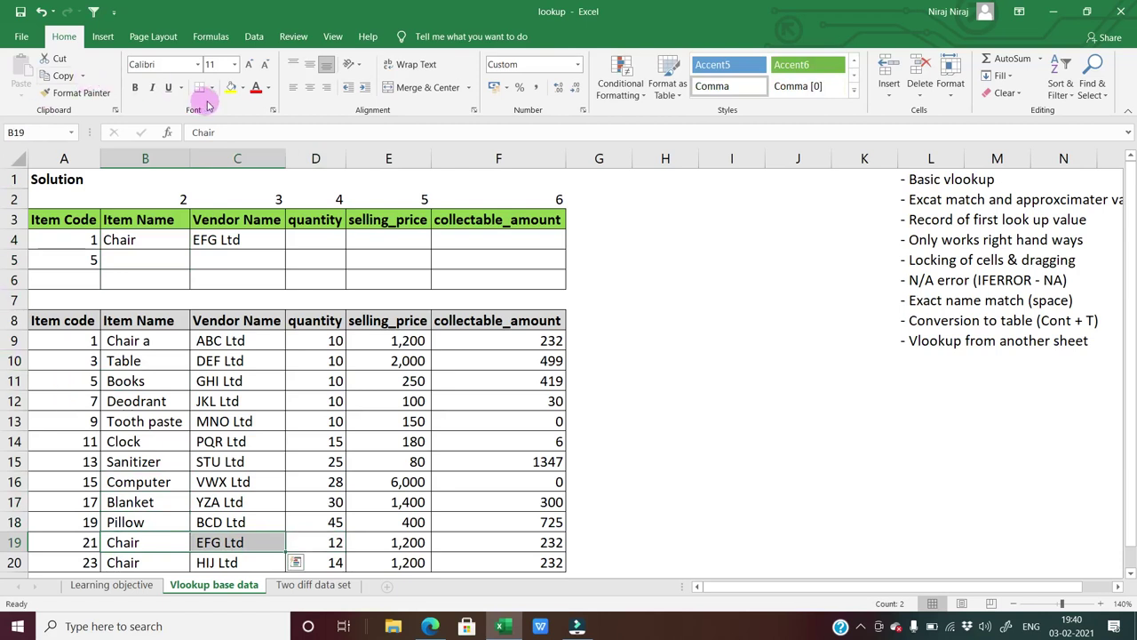
pyautogui.click(231, 87)
pyautogui.click(219, 245)
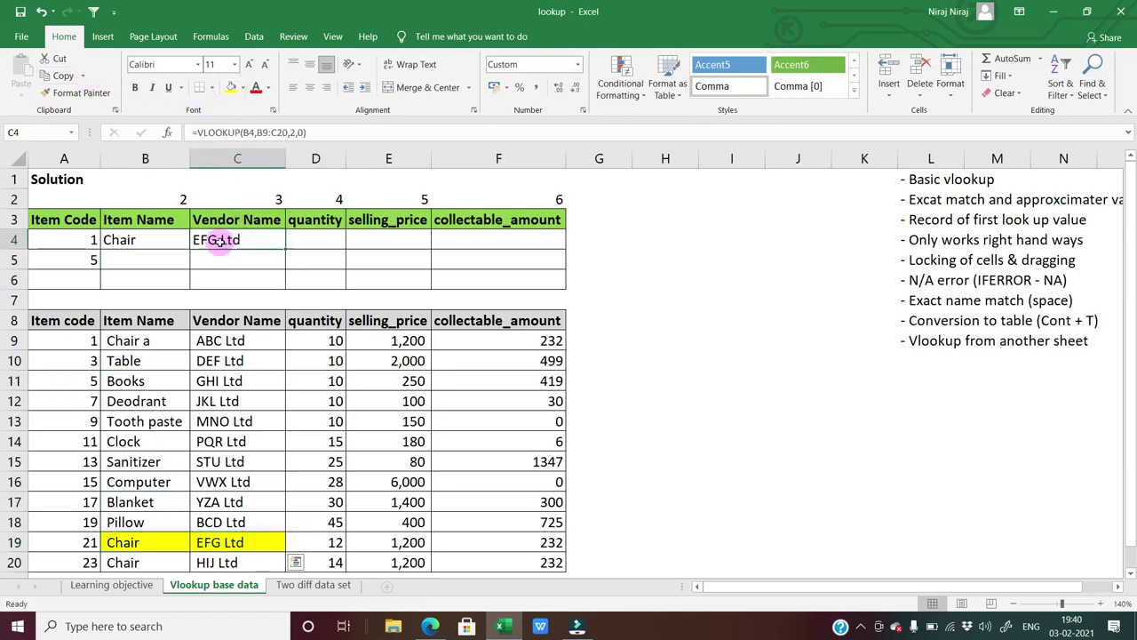
# Step: Restore the item name in B9 of the base data to "Chair" and check its text for stray characters
pyautogui.click(165, 340)
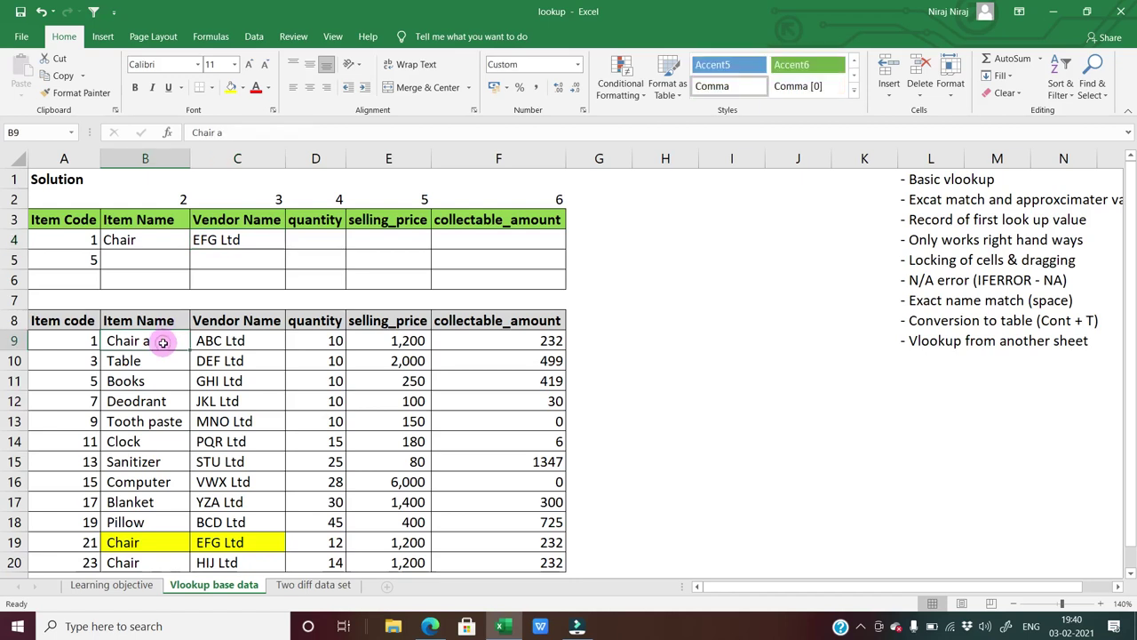
pyautogui.doubleClick(164, 340)
pyautogui.press('BackSpace')
pyautogui.press('BackSpace')
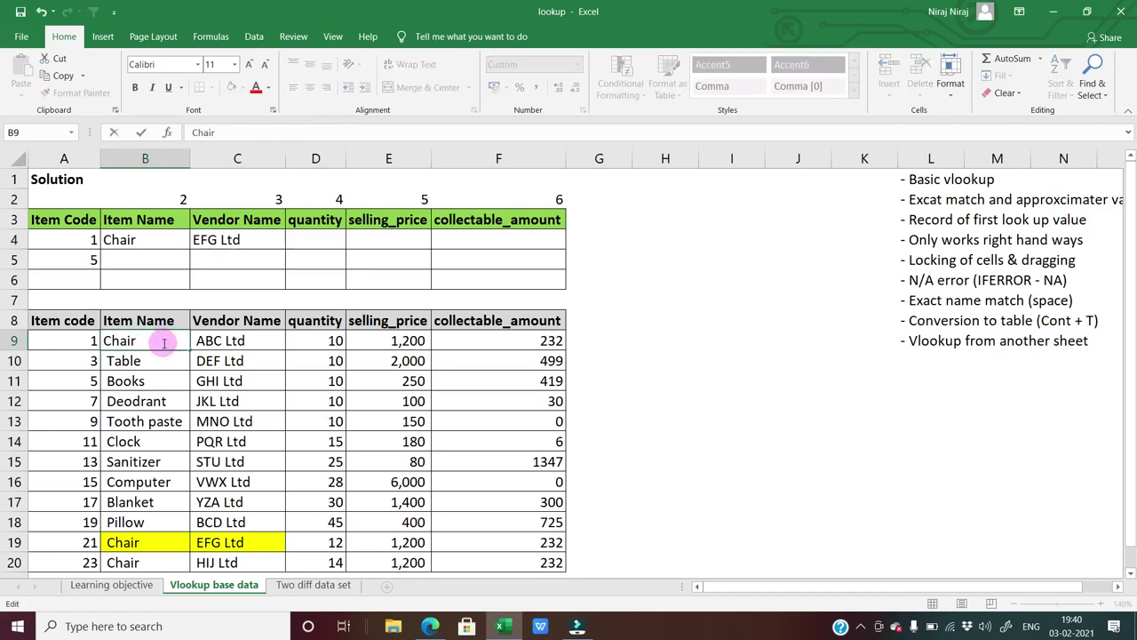
pyautogui.press('Return')
pyautogui.click(163, 343)
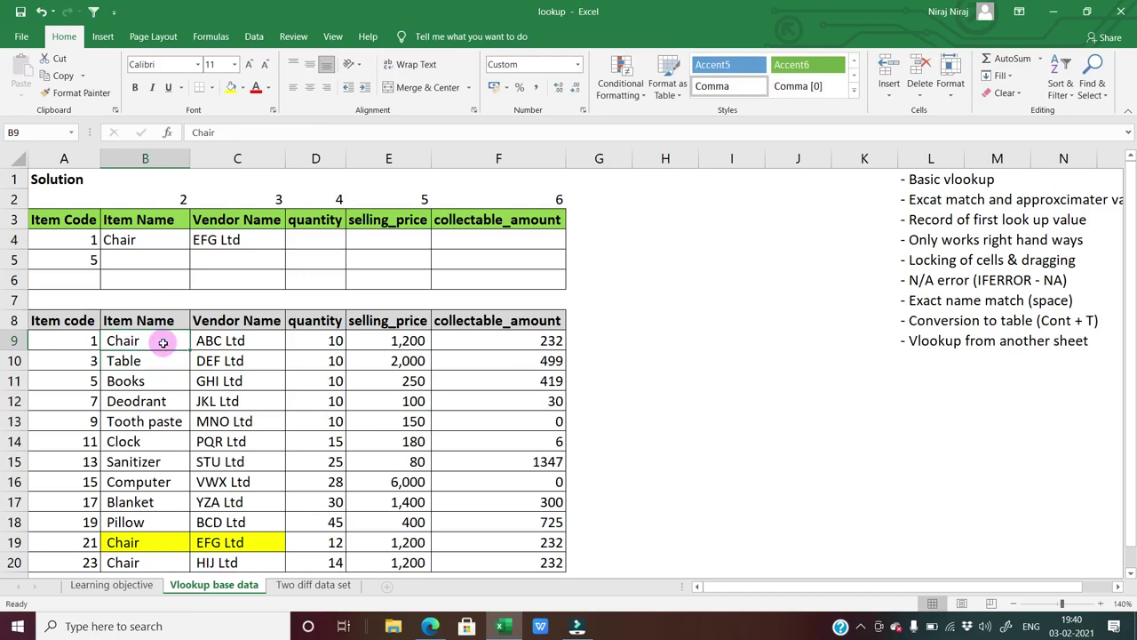
pyautogui.doubleClick(163, 343)
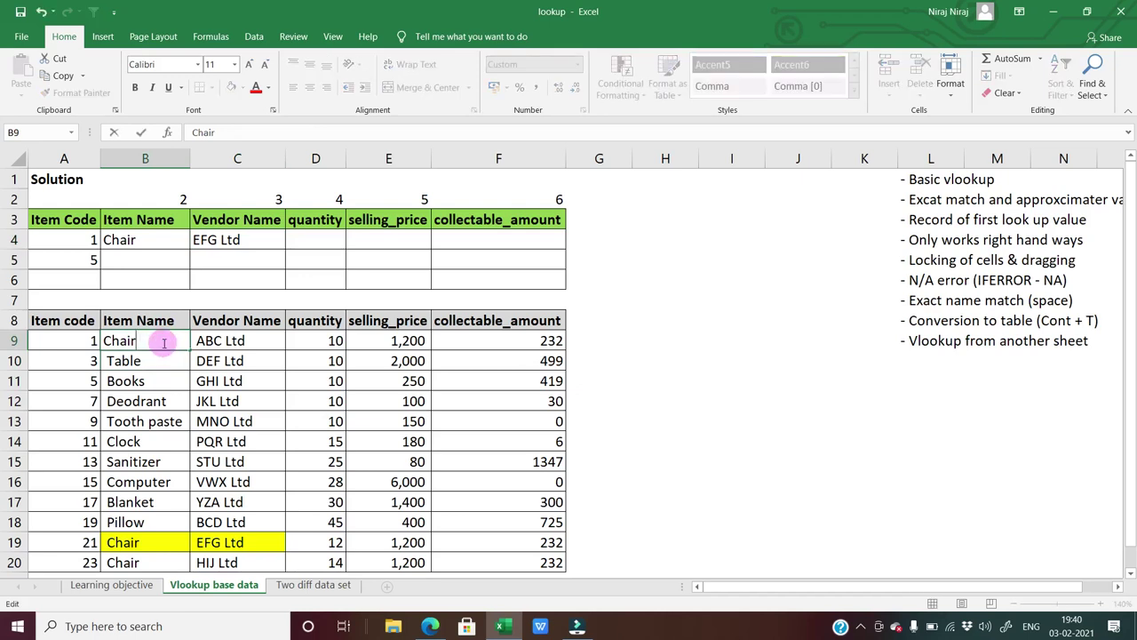
pyautogui.press('Return')
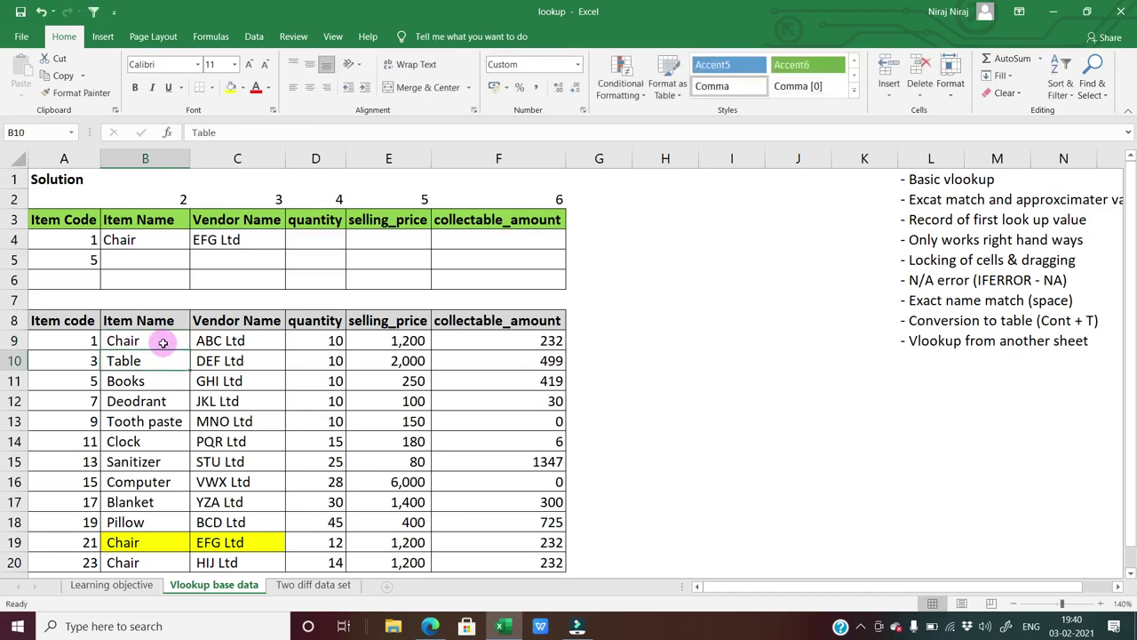
# Step: Replace the lookup text in B4 with "Table"
pyautogui.click(145, 240)
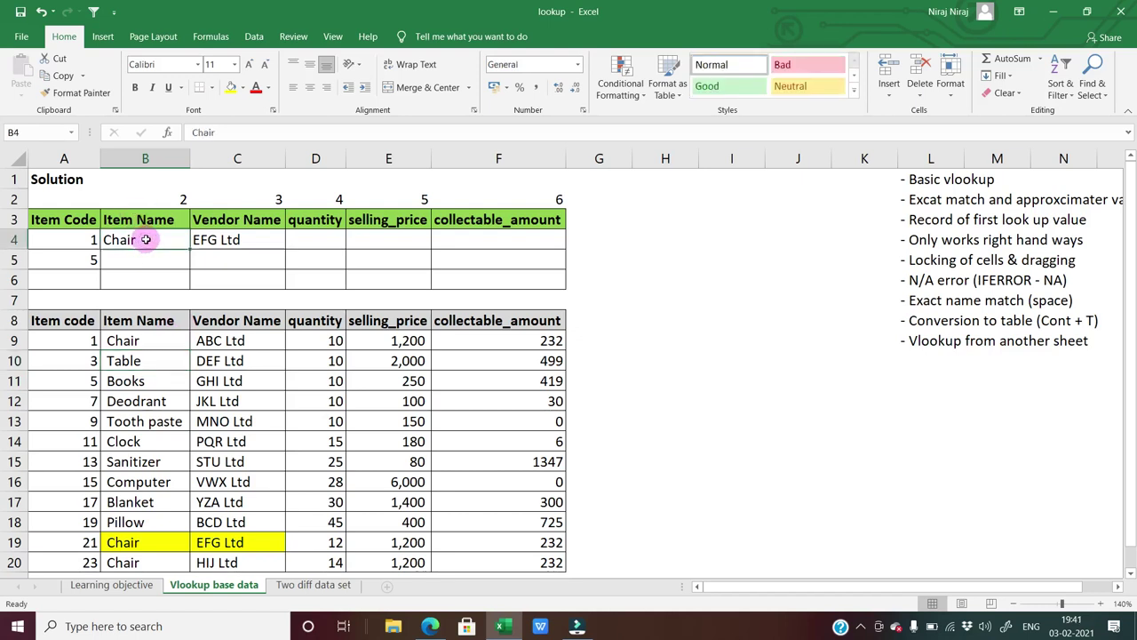
pyautogui.write('Table')
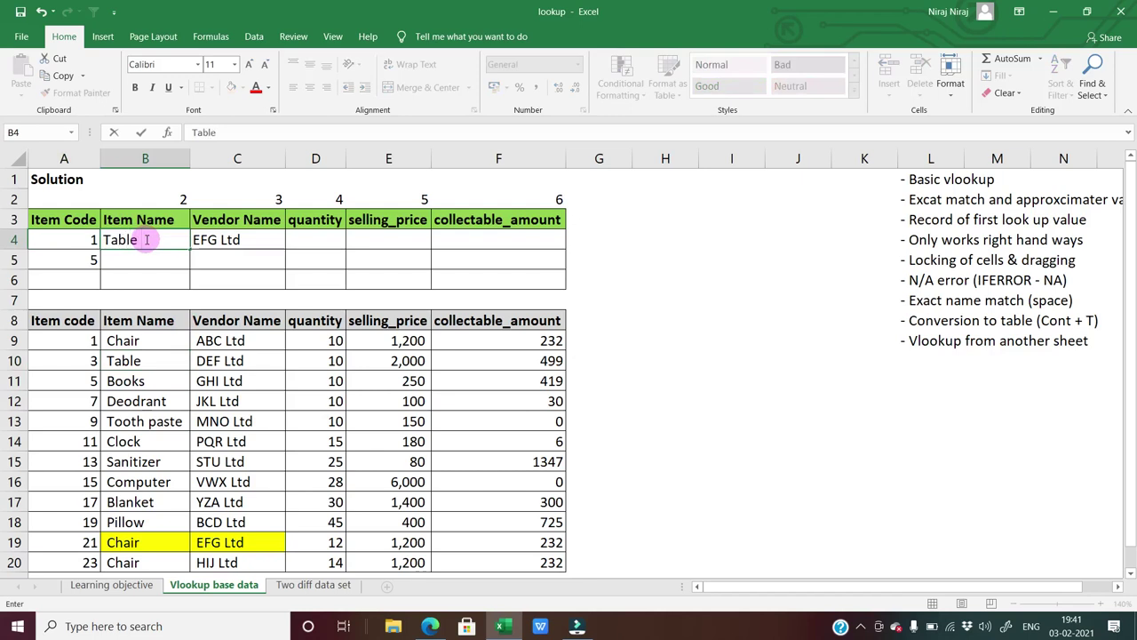
pyautogui.press('Return')
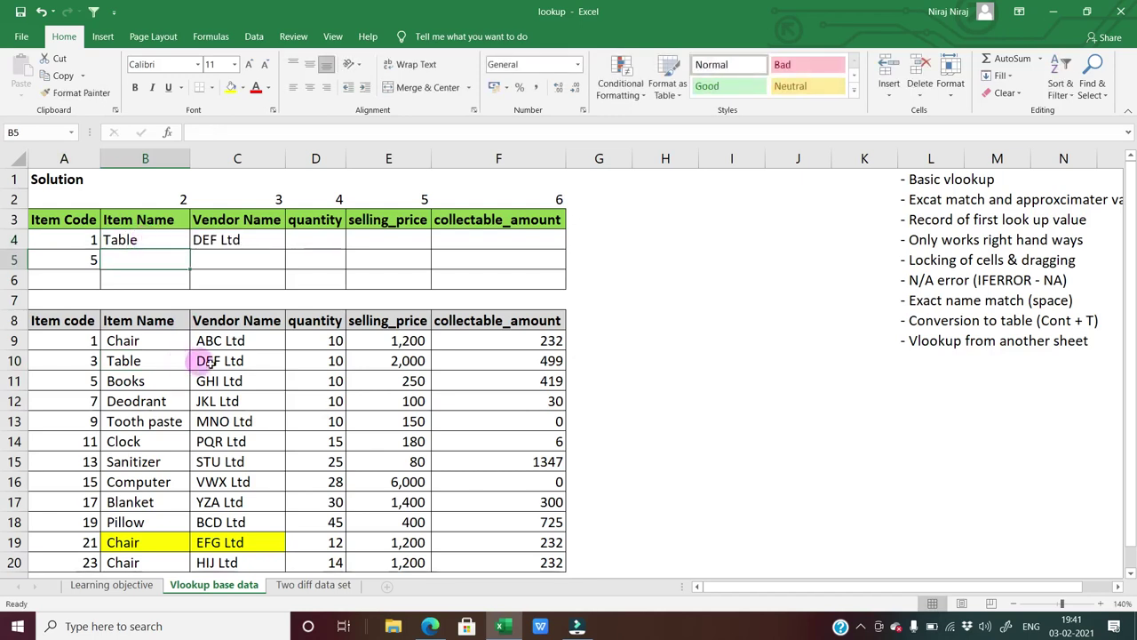
# Step: Add a trailing space to the lookup text Table in B4 to test exact name matching
pyautogui.doubleClick(140, 236)
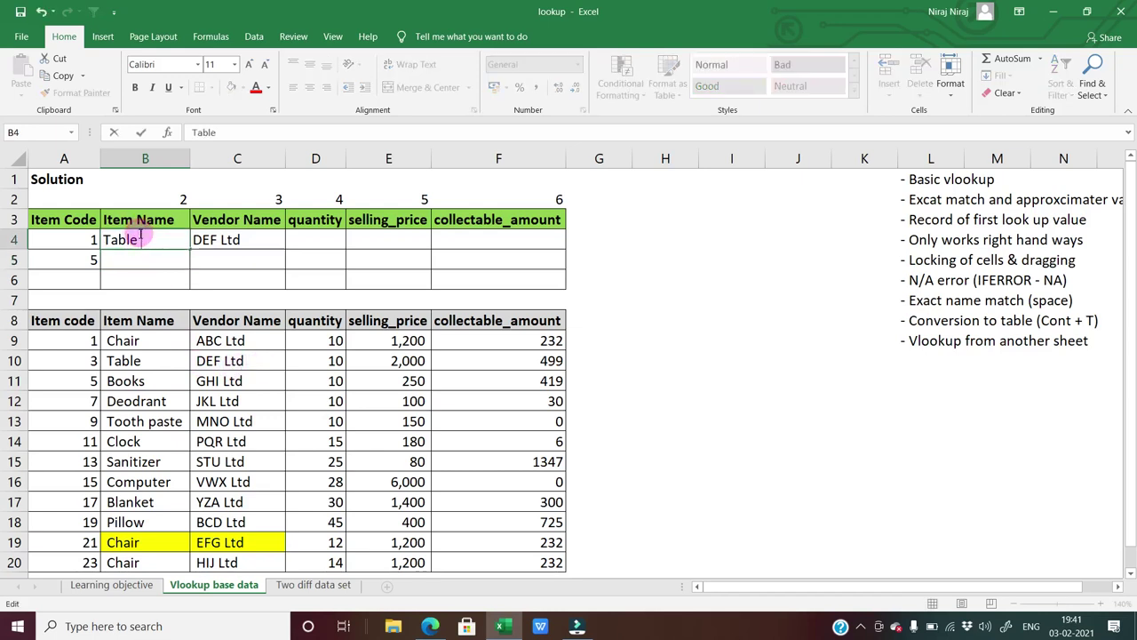
pyautogui.press('Return')
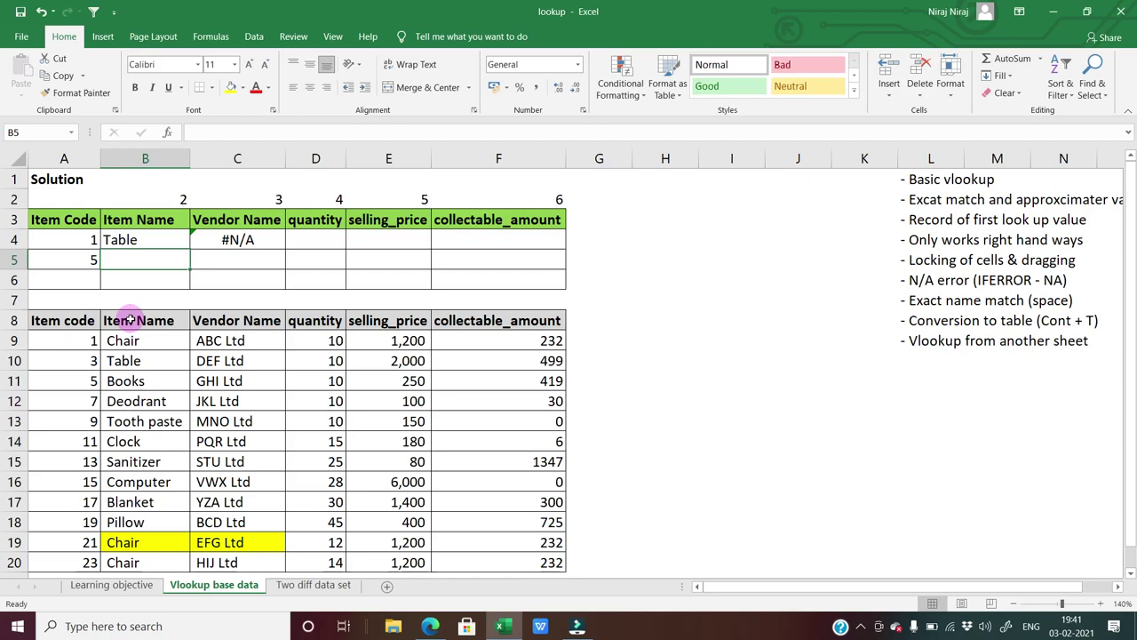
pyautogui.press('Up')
pyautogui.hotkey('shift', 'Right')
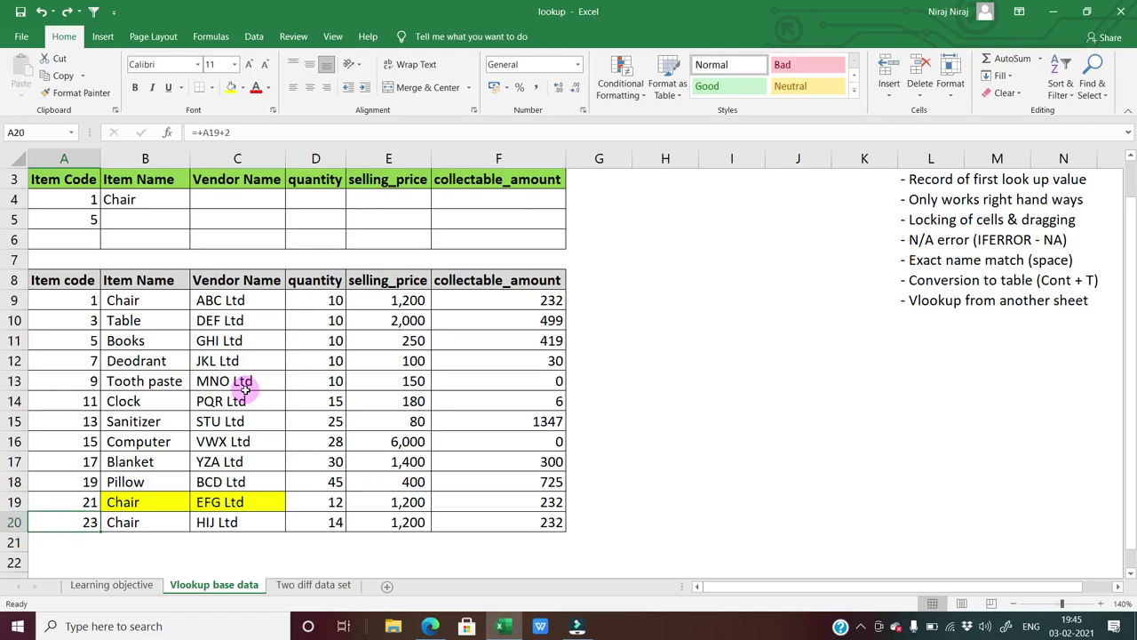
# Step: Check the table range used by the VLOOKUP formula in B4
pyautogui.press('Right')
pyautogui.press('Up')
pyautogui.press('Up')
pyautogui.press('Up')
pyautogui.press('Up')
pyautogui.press('Up')
pyautogui.press('Up')
pyautogui.press('Up')
pyautogui.press('Up')
pyautogui.press('Up')
pyautogui.press('Up')
pyautogui.press('Up')
pyautogui.press('Up')
pyautogui.press('Up')
pyautogui.press('Up')
pyautogui.press('Up')
pyautogui.press('Up')
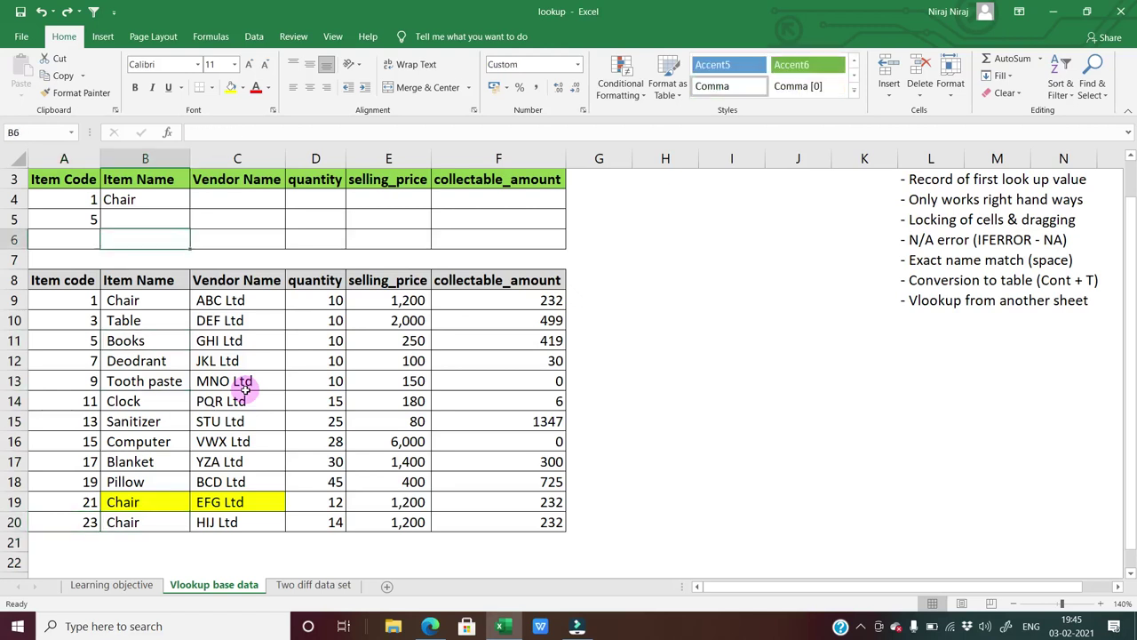
pyautogui.press('F2')
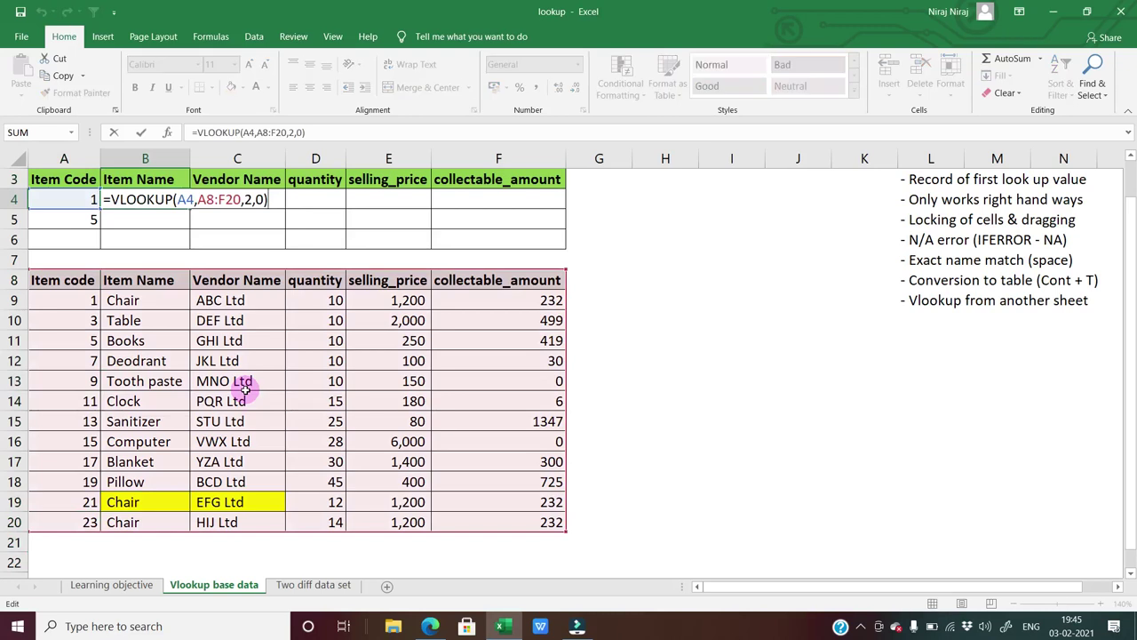
pyautogui.press('Return')
# Step: Enter the new item codes 25 and 27 in A21:A22 beneath the base data
pyautogui.press('Down')
pyautogui.press('Down')
pyautogui.press('Down')
pyautogui.press('Down')
pyautogui.press('Down')
pyautogui.press('Down')
pyautogui.press('Down')
pyautogui.press('Down')
pyautogui.press('Down')
pyautogui.press('Down')
pyautogui.press('Down')
pyautogui.press('Down')
pyautogui.press('Down')
pyautogui.press('Down')
pyautogui.press('Down')
pyautogui.press('Down')
pyautogui.press('Down')
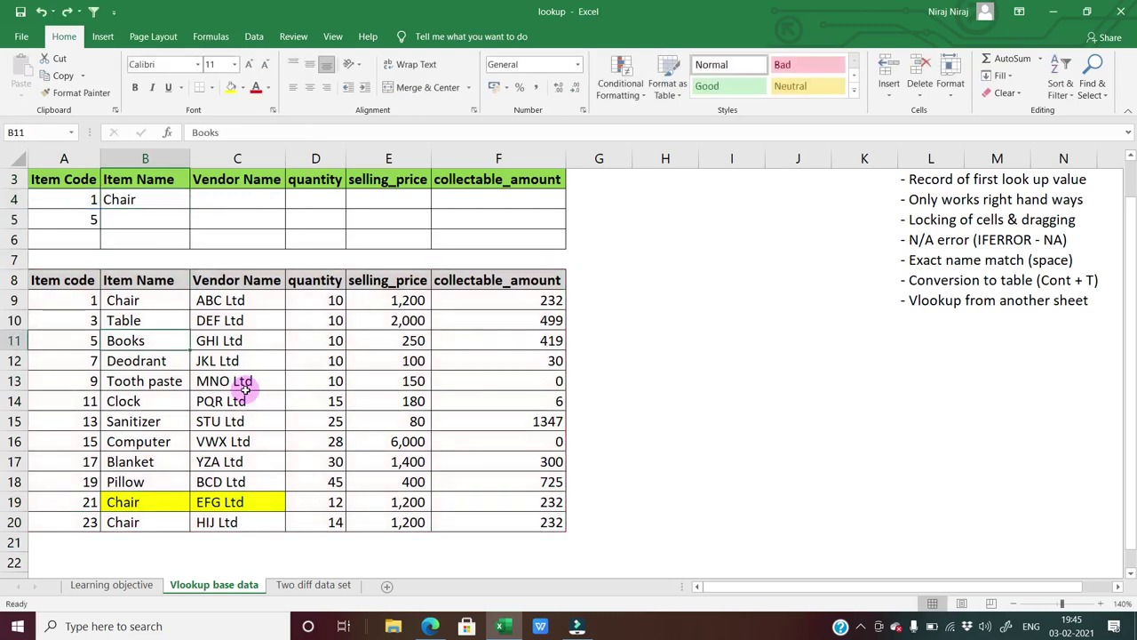
pyautogui.press('Up')
pyautogui.press('Left')
pyautogui.write('25')
pyautogui.press('Return')
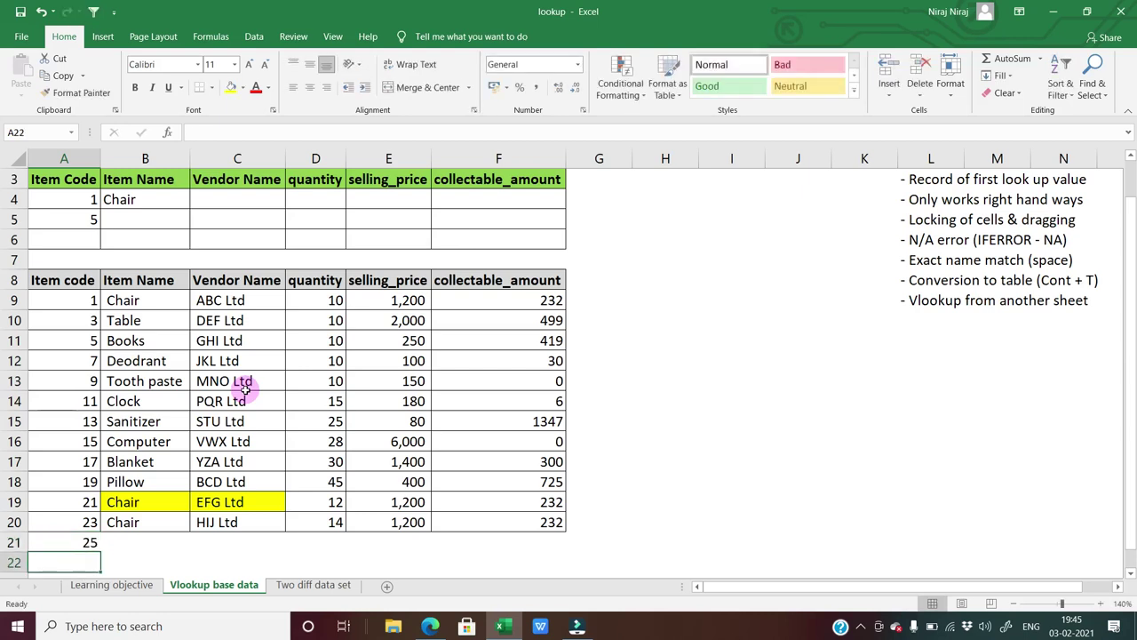
pyautogui.write('27')
pyautogui.press('Return')
# Step: Copy the Chair record in B20:F20 into rows 21 and 22 to complete the added items
pyautogui.press('Up')
pyautogui.press('Up')
pyautogui.press('Up')
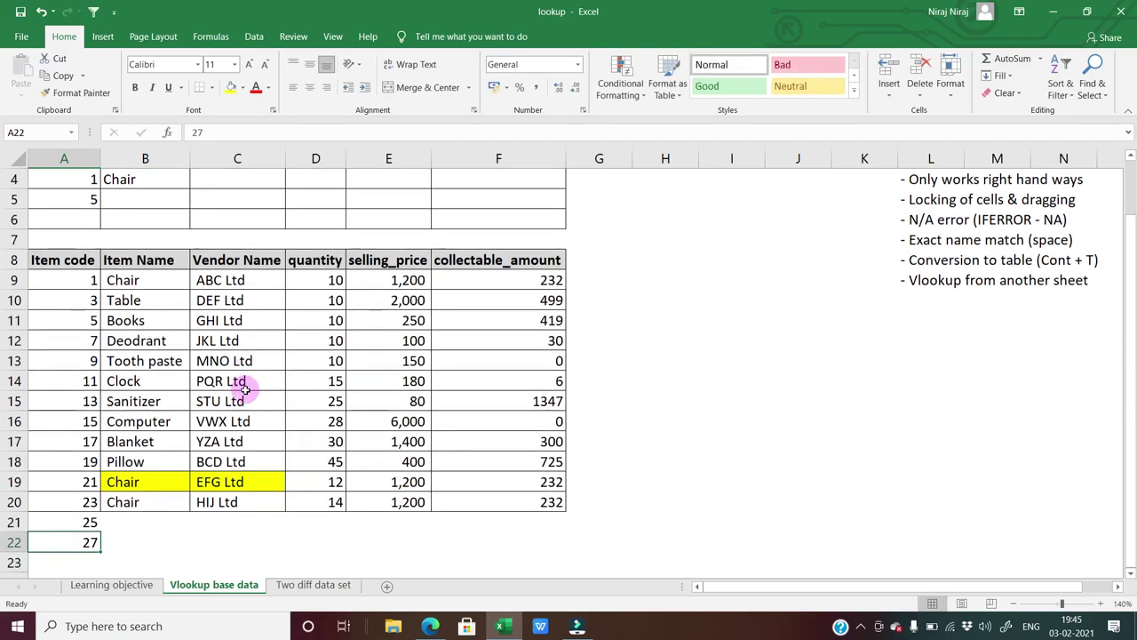
pyautogui.press('Right')
pyautogui.hotkey('ctrl', 'shift', 'Right')
pyautogui.hotkey('ctrl', 'c')
pyautogui.press('Down')
pyautogui.press('Return')
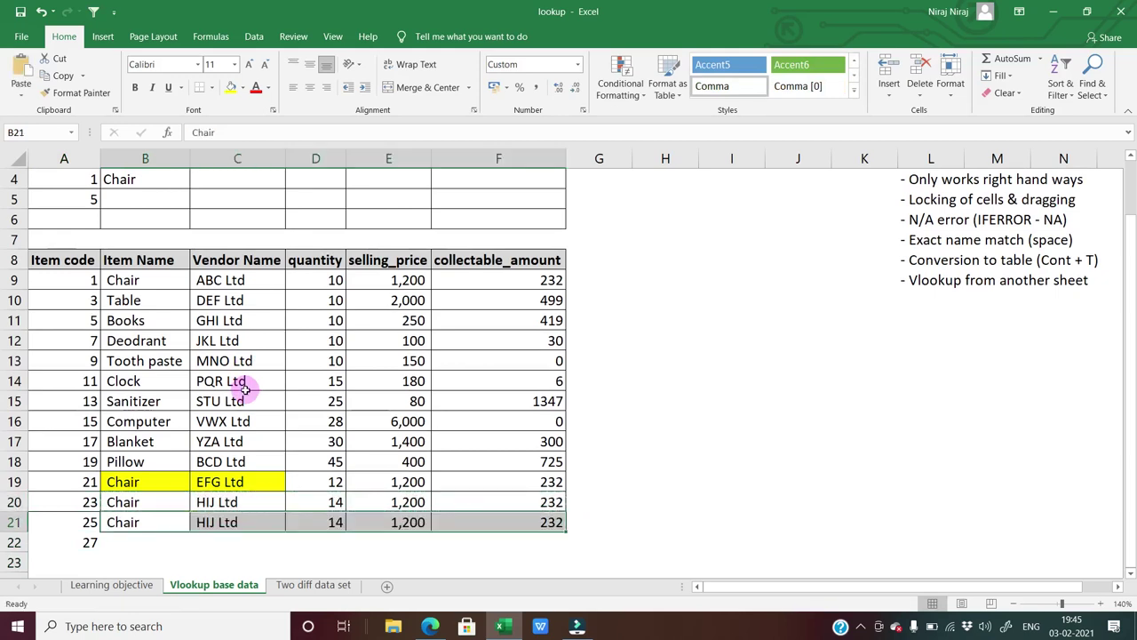
pyautogui.hotkey('ctrl', 'c')
pyautogui.press('Down')
pyautogui.press('Return')
# Step: Check whether the B4 VLOOKUP range covers the added rows 21 and 22
pyautogui.press('Up')
pyautogui.press('Up')
pyautogui.press('Up')
pyautogui.press('Up')
pyautogui.press('Up')
pyautogui.press('Up')
pyautogui.press('Up')
pyautogui.press('Up')
pyautogui.press('Up')
pyautogui.press('Up')
pyautogui.press('Up')
pyautogui.press('Up')
pyautogui.press('Up')
pyautogui.press('Up')
pyautogui.press('Up')
pyautogui.press('Up')
pyautogui.press('Up')
pyautogui.press('Up')
pyautogui.press('Up')
pyautogui.press('Down')
pyautogui.press('Down')
pyautogui.press('Up')
pyautogui.press('F2')
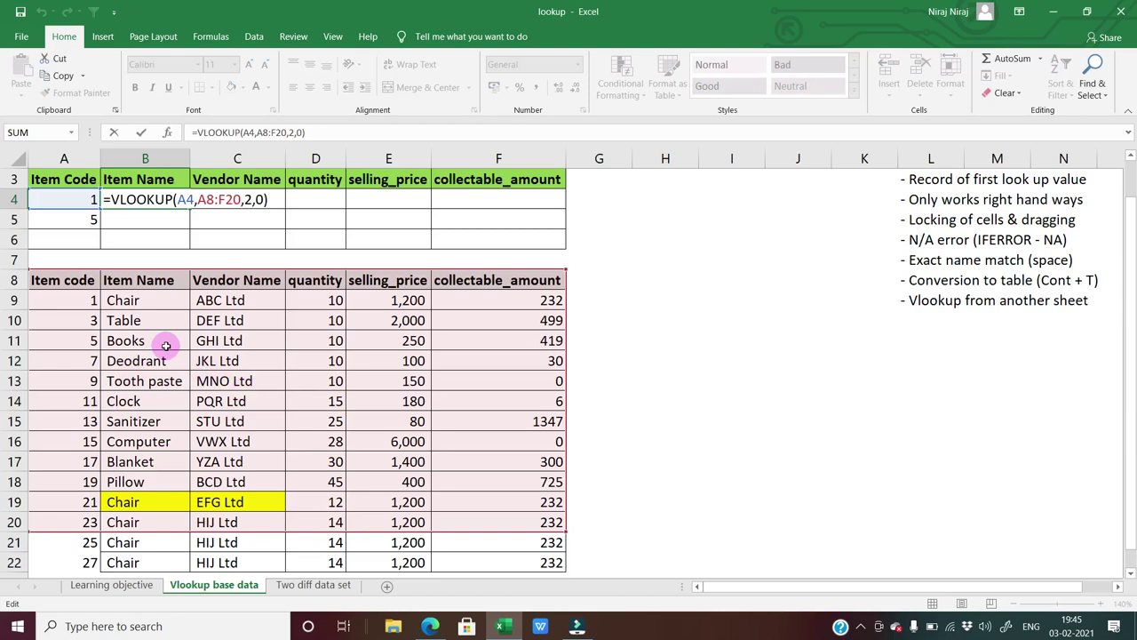
pyautogui.press('Escape')
# Step: Delete the added records in rows 21 and 22 of the base data
pyautogui.press('Left')
pyautogui.press('Down')
pyautogui.hotkey('ctrl', 'Down')
pyautogui.press('Down')
pyautogui.hotkey('ctrl', 'Down')
pyautogui.press('Down')
pyautogui.press('Up')
pyautogui.press('Up')
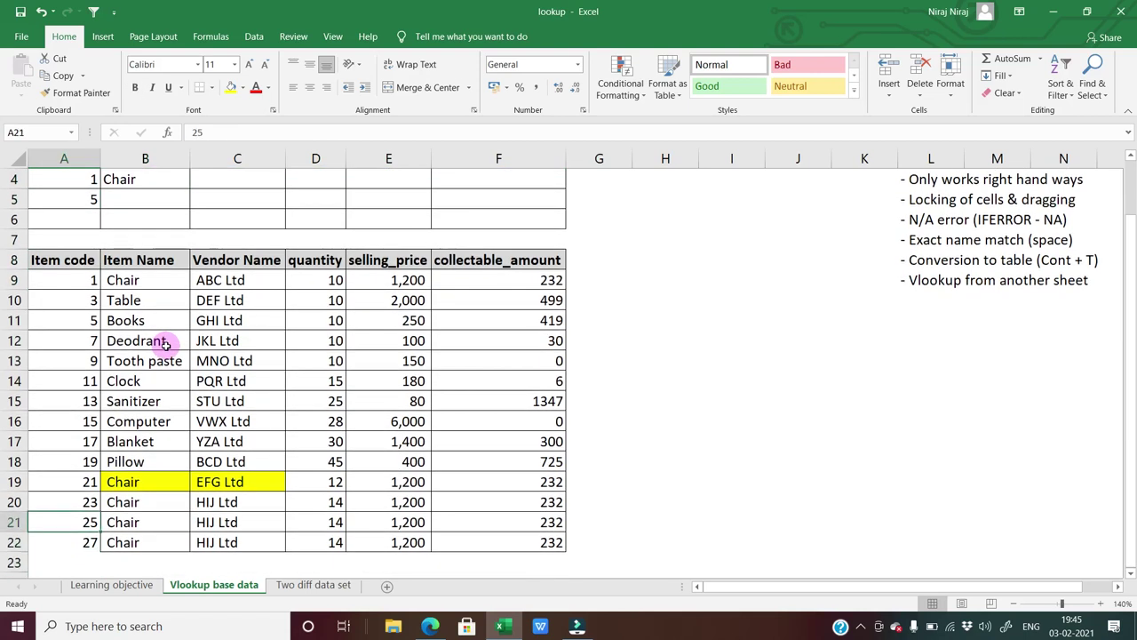
pyautogui.hotkey('shift', 'space')
pyautogui.hotkey('shift', 'Down')
pyautogui.press('Delete')
pyautogui.press('Up')
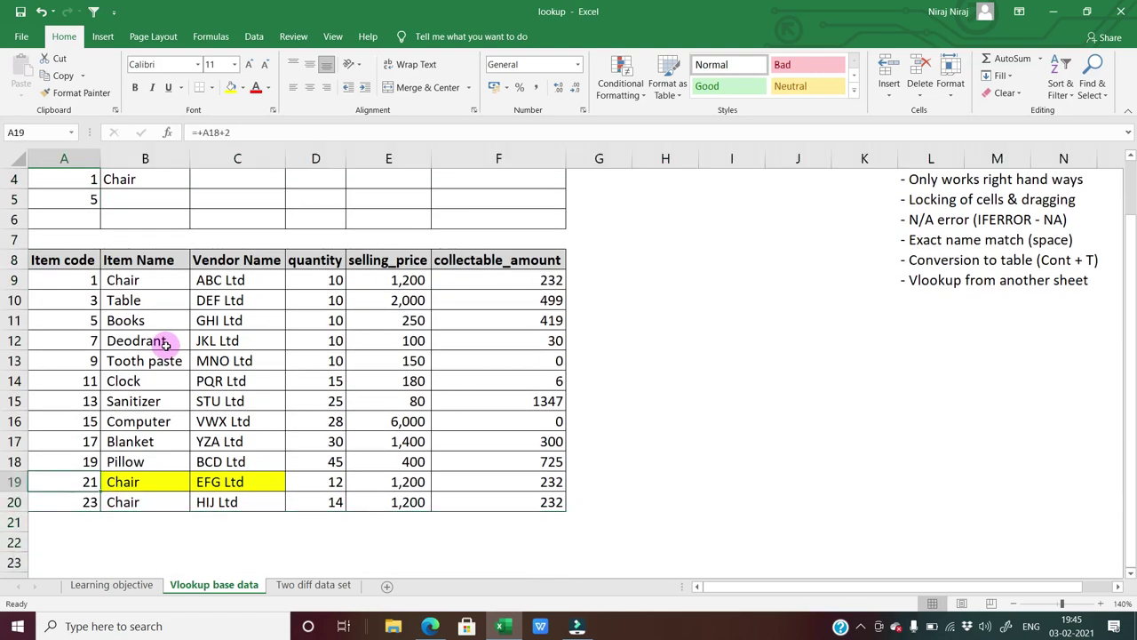
# Step: Convert the base data in A8:F20 into a table with headers and apply the black-header, grey-banded table style
pyautogui.hotkey('ctrl', 'Up')
pyautogui.hotkey('ctrl', 'shift', 'Down')
pyautogui.hotkey('ctrl', 'shift', 'Right')
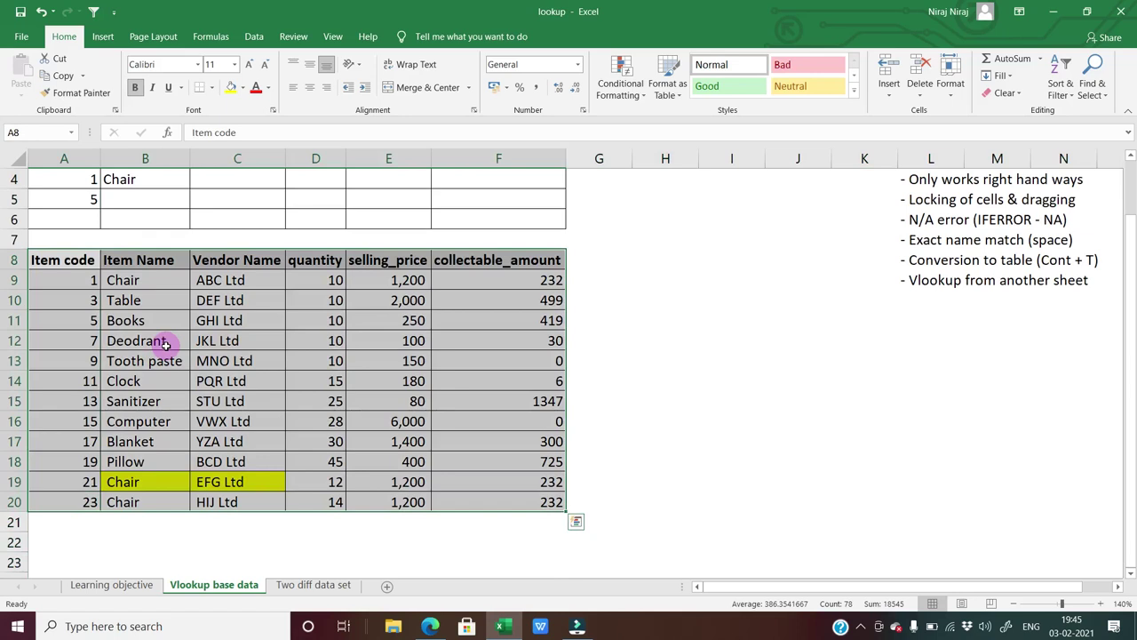
pyautogui.hotkey('ctrl', 't')
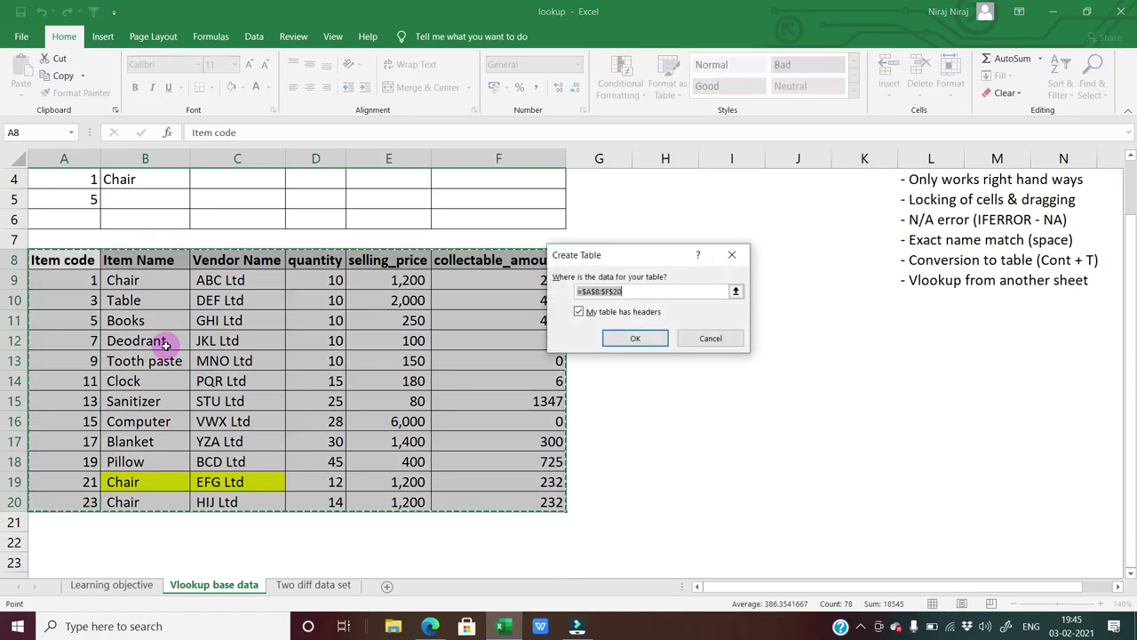
pyautogui.click(636, 338)
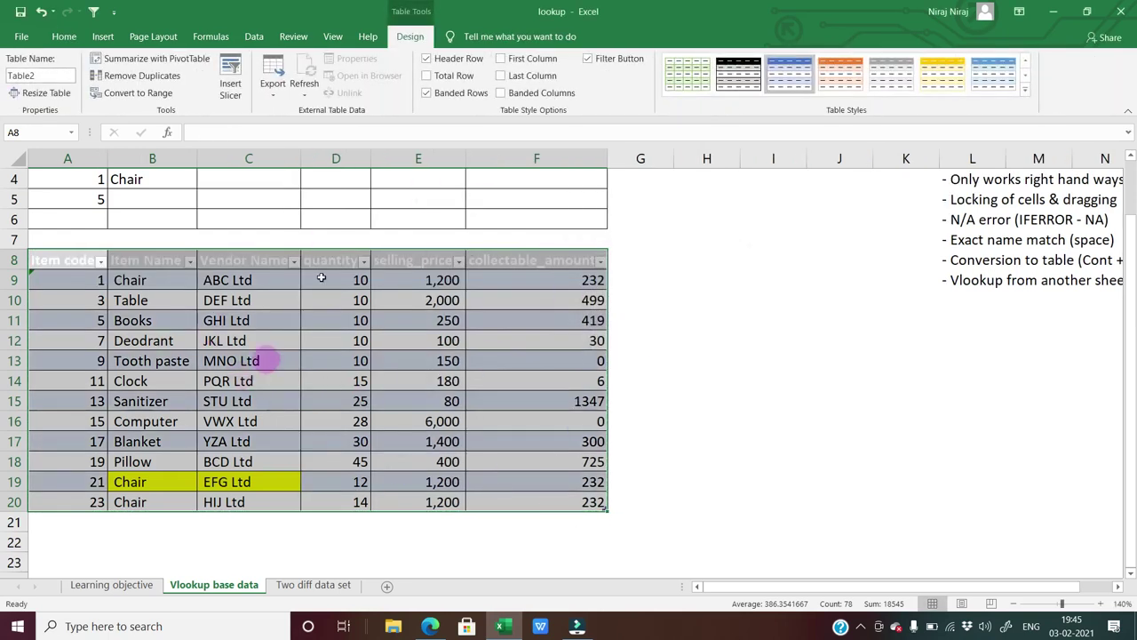
pyautogui.click(737, 78)
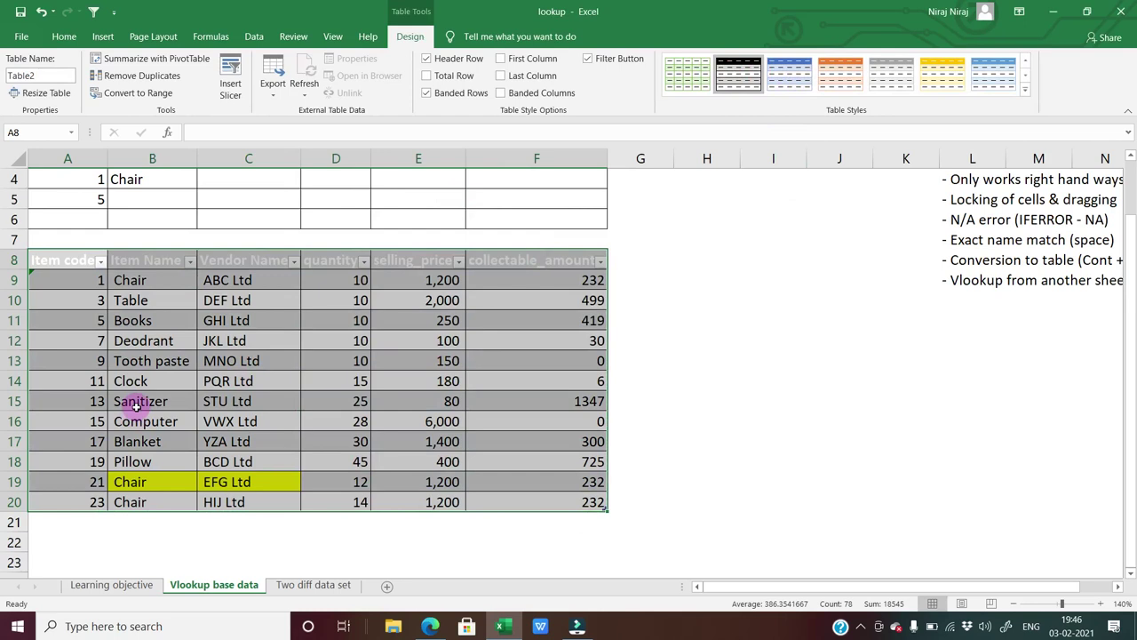
# Step: Examine the extent of the new table and the VLOOKUP formula in B4
pyautogui.press('Up')
pyautogui.hotkey('ctrl', 'Home')
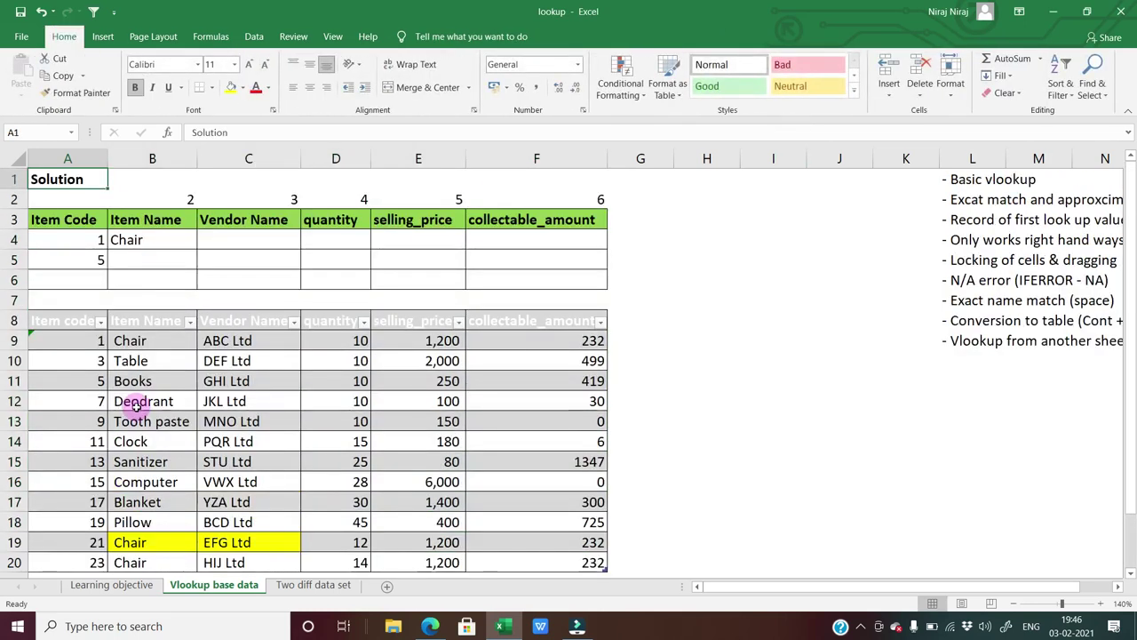
pyautogui.press('Down')
pyautogui.press('Down')
pyautogui.press('Down')
pyautogui.press('Down')
pyautogui.press('Down')
pyautogui.press('Down')
pyautogui.press('Down')
pyautogui.hotkey('ctrl', 'Down')
pyautogui.press('Down')
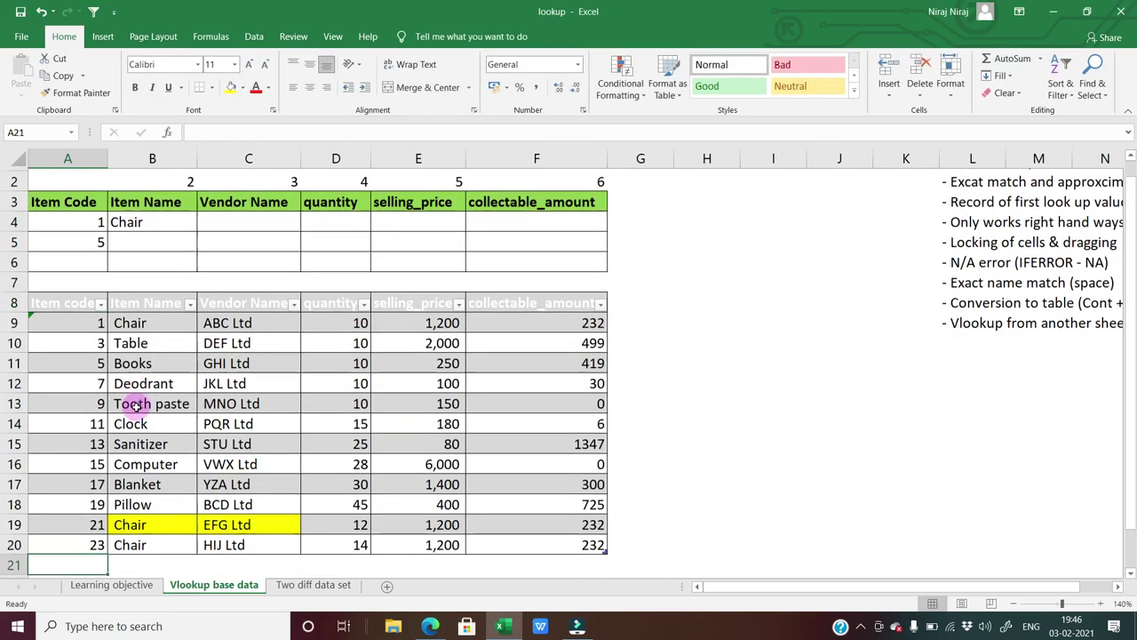
pyautogui.press('Up')
pyautogui.hotkey('ctrl', 'Up')
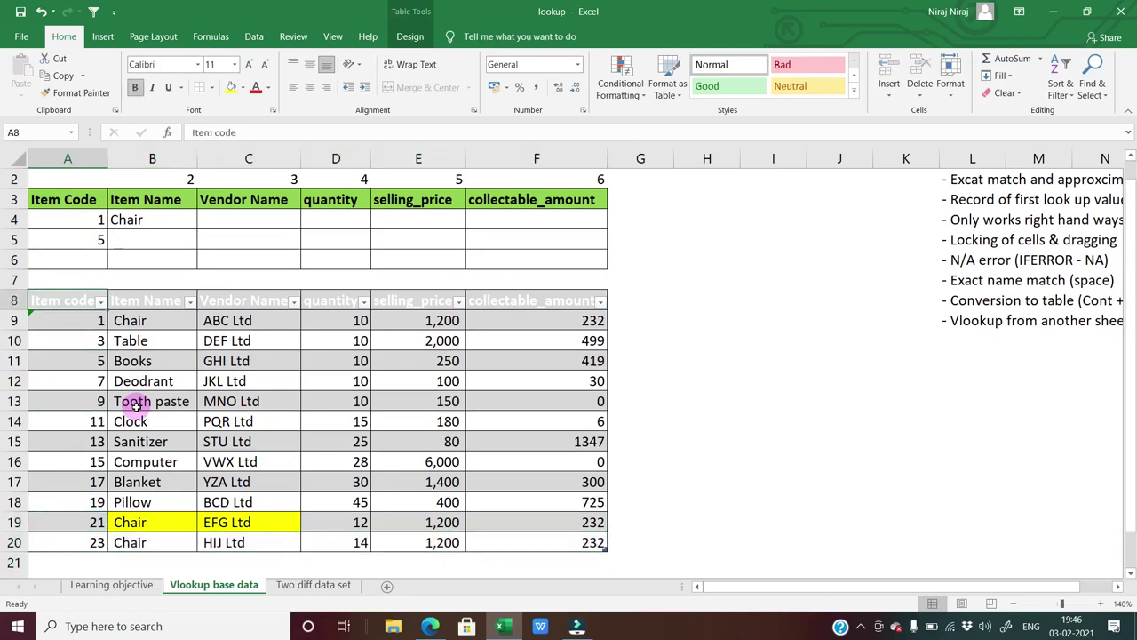
pyautogui.hotkey('ctrl', 'Up')
pyautogui.press('Right')
pyautogui.press('Up')
pyautogui.press('F2')
pyautogui.press('Escape')
pyautogui.press('Down')
pyautogui.press('Down')
pyautogui.press('Down')
pyautogui.press('Down')
pyautogui.press('Down')
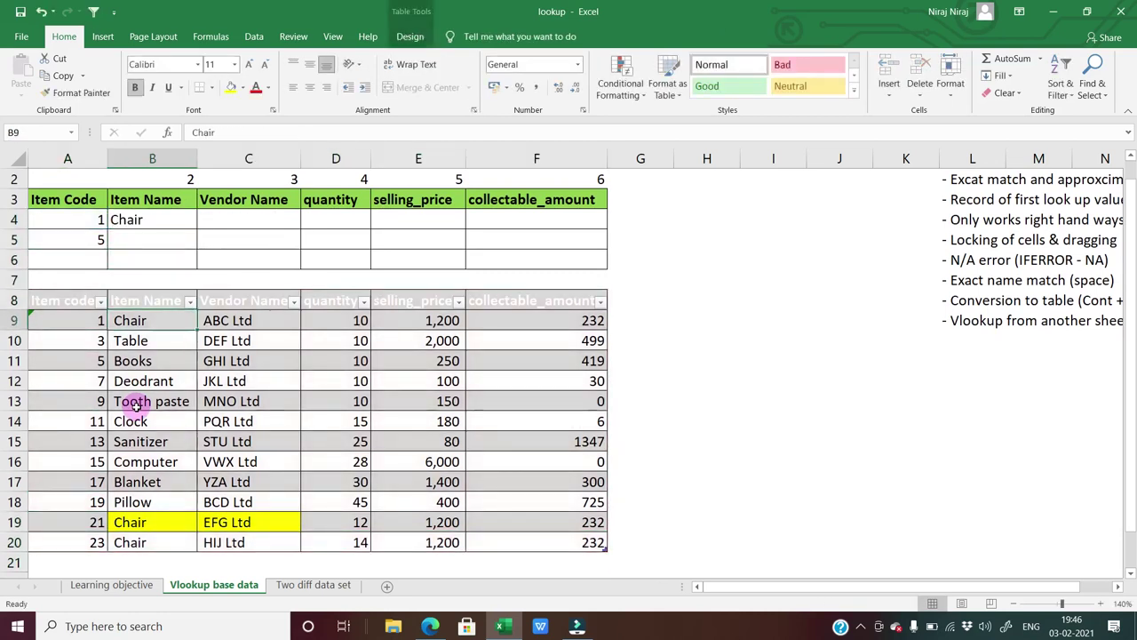
# Step: Extend the table by copying the last record in A20:F20 into rows 21 and 22
pyautogui.press('Left')
pyautogui.hotkey('ctrl', 'Down')
pyautogui.hotkey('shift', 'ctrl', 'Right')
pyautogui.hotkey('ctrl', 'c')
pyautogui.press('Down')
pyautogui.press('Return')
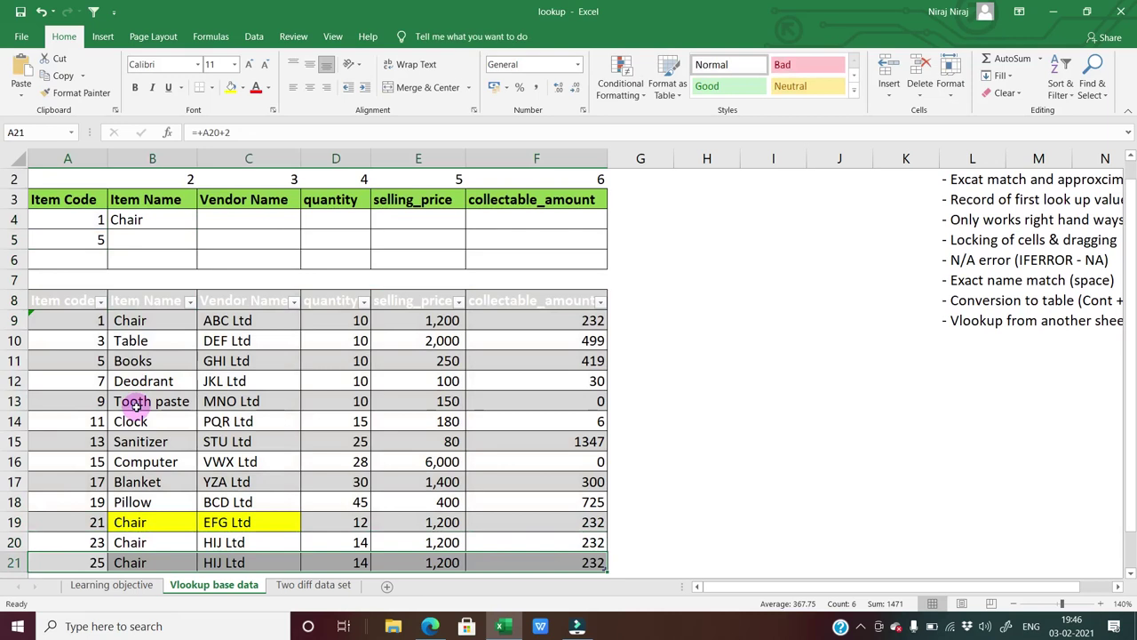
pyautogui.hotkey('ctrl', 'c')
pyautogui.press('Down')
pyautogui.press('Return')
# Step: Examine the table range used by the VLOOKUP formula in B4 after the table was extended
pyautogui.press('Up')
pyautogui.press('Up')
pyautogui.press('Up')
pyautogui.press('Up')
pyautogui.press('Up')
pyautogui.press('Up')
pyautogui.press('Up')
pyautogui.press('Up')
pyautogui.press('Up')
pyautogui.press('Up')
pyautogui.press('Up')
pyautogui.press('Up')
pyautogui.press('Up')
pyautogui.press('Up')
pyautogui.press('Up')
pyautogui.press('Up')
pyautogui.press('Up')
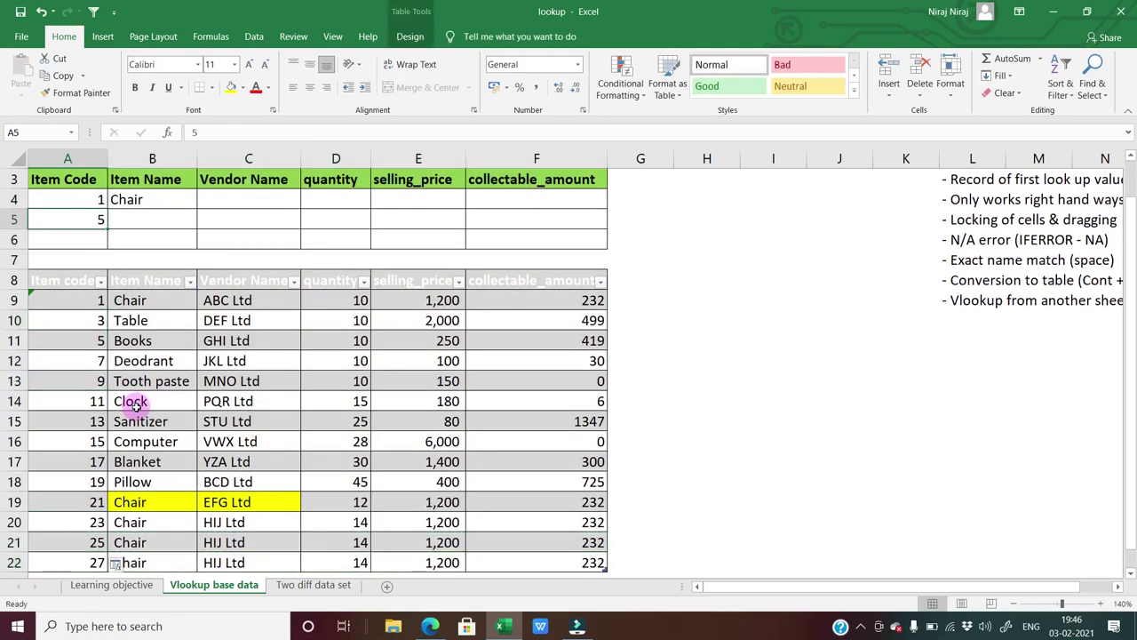
pyautogui.press('Up')
pyautogui.press('Right')
pyautogui.press('F2')
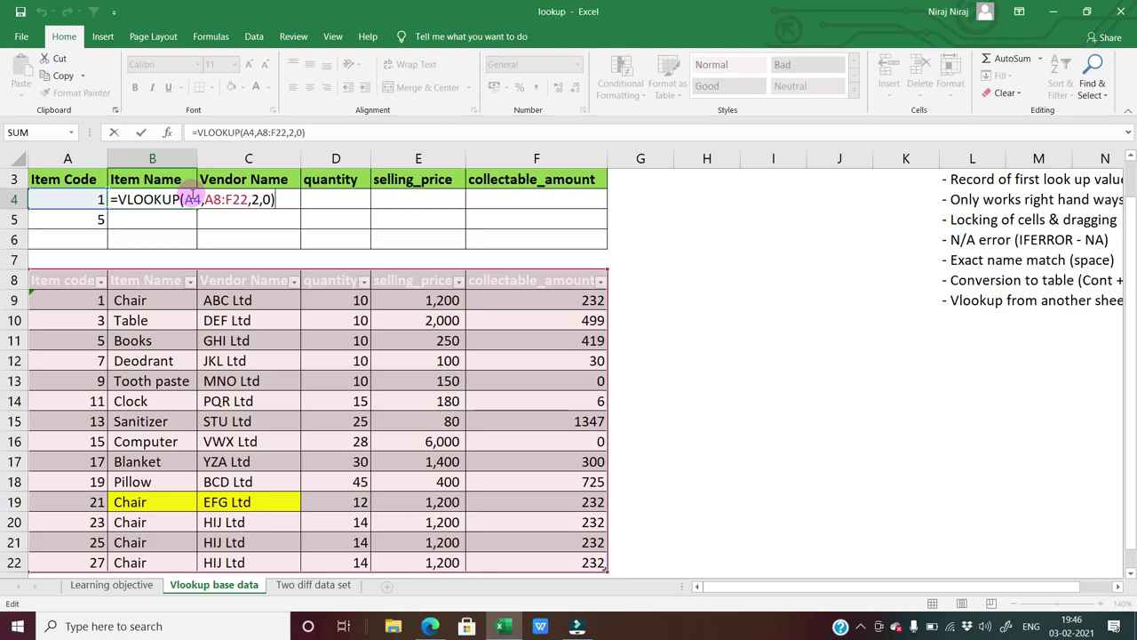
pyautogui.press('Return')
pyautogui.press('Down')
pyautogui.press('Down')
pyautogui.press('Down')
pyautogui.press('Down')
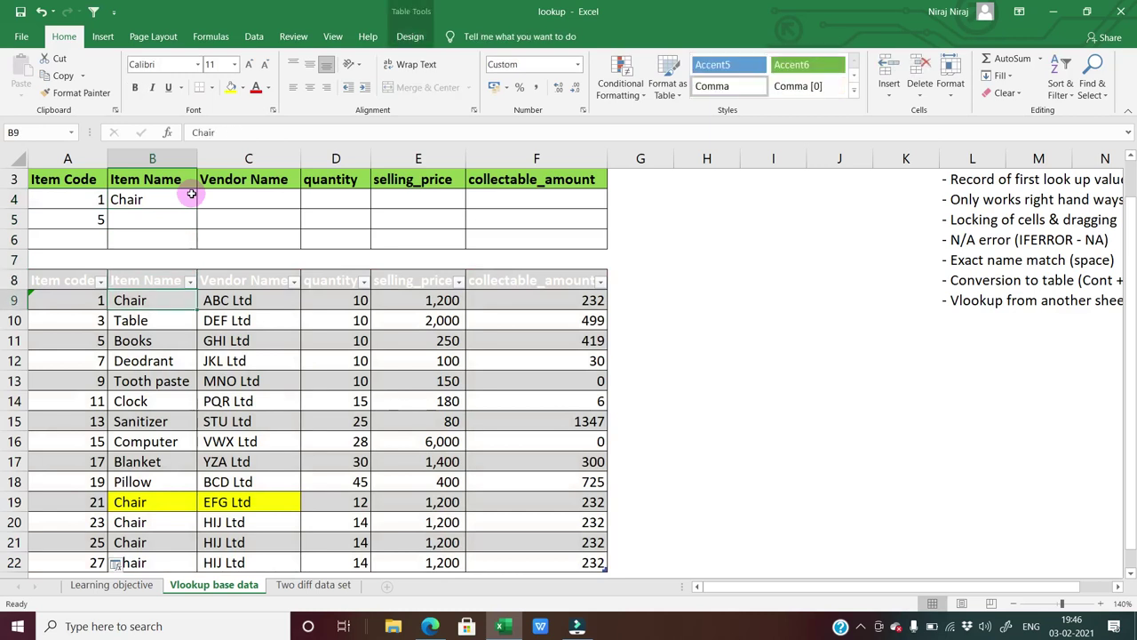
# Step: Undo the added records in rows 21 and 22 and the conversion of the base data A8:F20 into a table
pyautogui.hotkey('ctrl', 'z')
pyautogui.hotkey('ctrl', 'z')
pyautogui.hotkey('ctrl', 'z')
pyautogui.hotkey('ctrl', 'z')
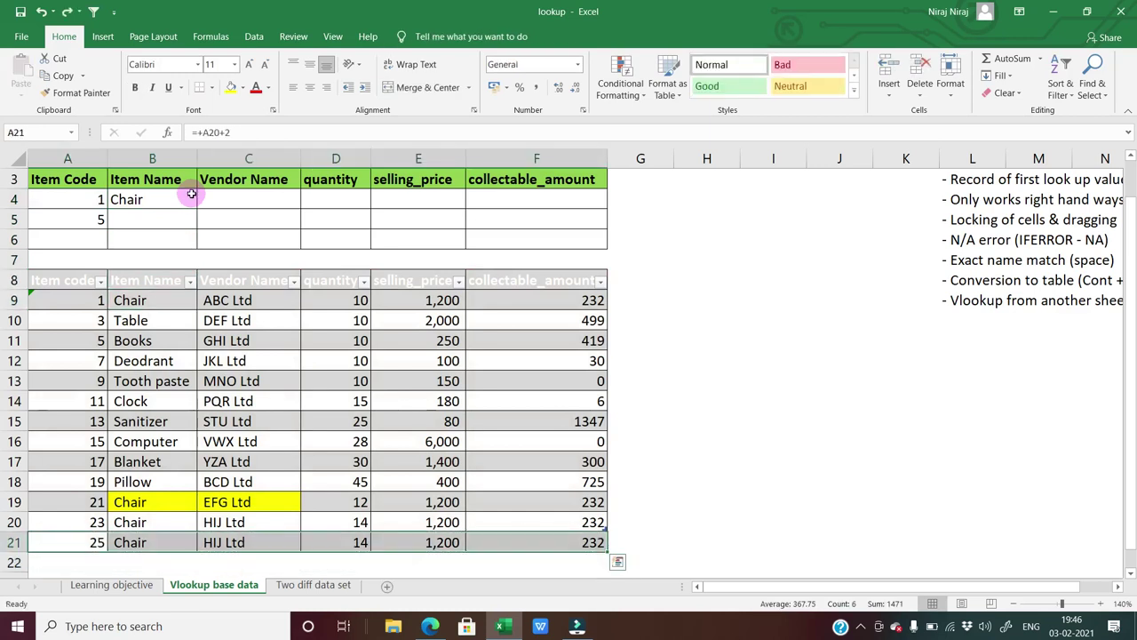
pyautogui.hotkey('ctrl', 'z')
pyautogui.hotkey('ctrl', 'z')
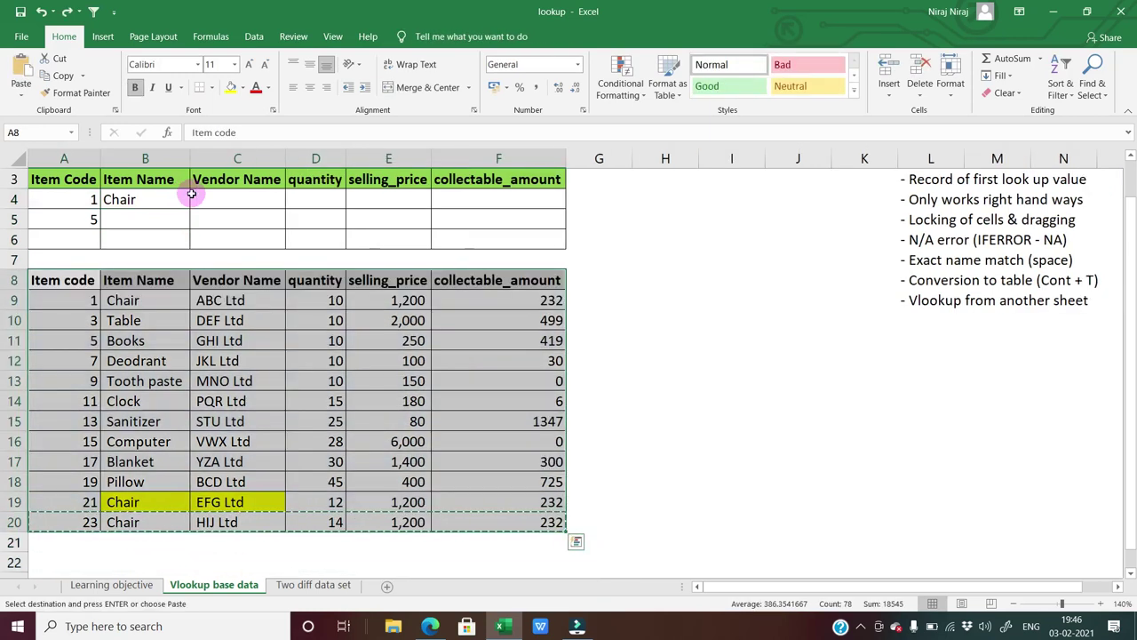
pyautogui.press('Down')
pyautogui.press('Down')
pyautogui.press('Down')
pyautogui.press('Down')
pyautogui.press('Right')
pyautogui.press('Right')
pyautogui.press('Up')
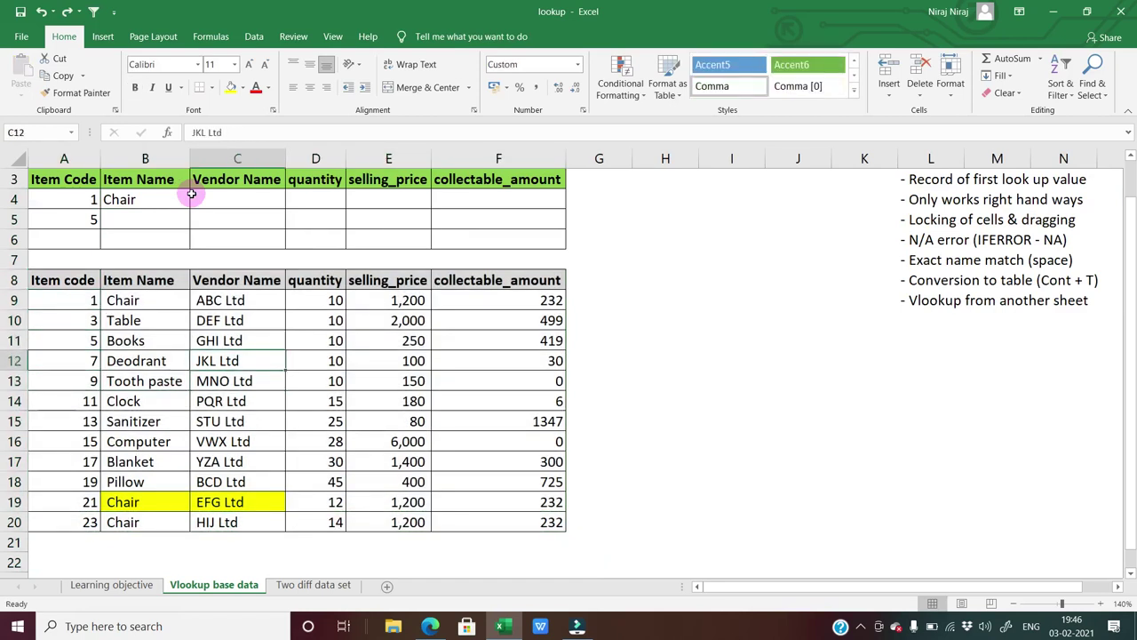
# Step: Switch to the Two diff data set sheet and examine the item codes in A4:A13 and the columns through Margin
pyautogui.hotkey('ctrl', 'pagedown')
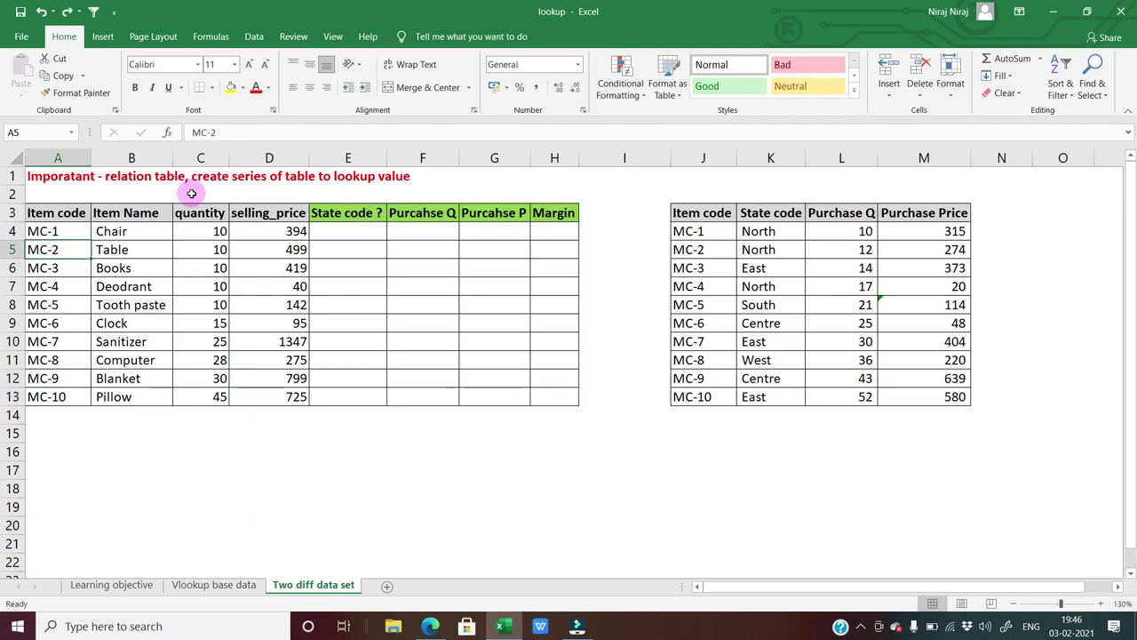
pyautogui.press('Up')
pyautogui.press('Up')
pyautogui.press('Down')
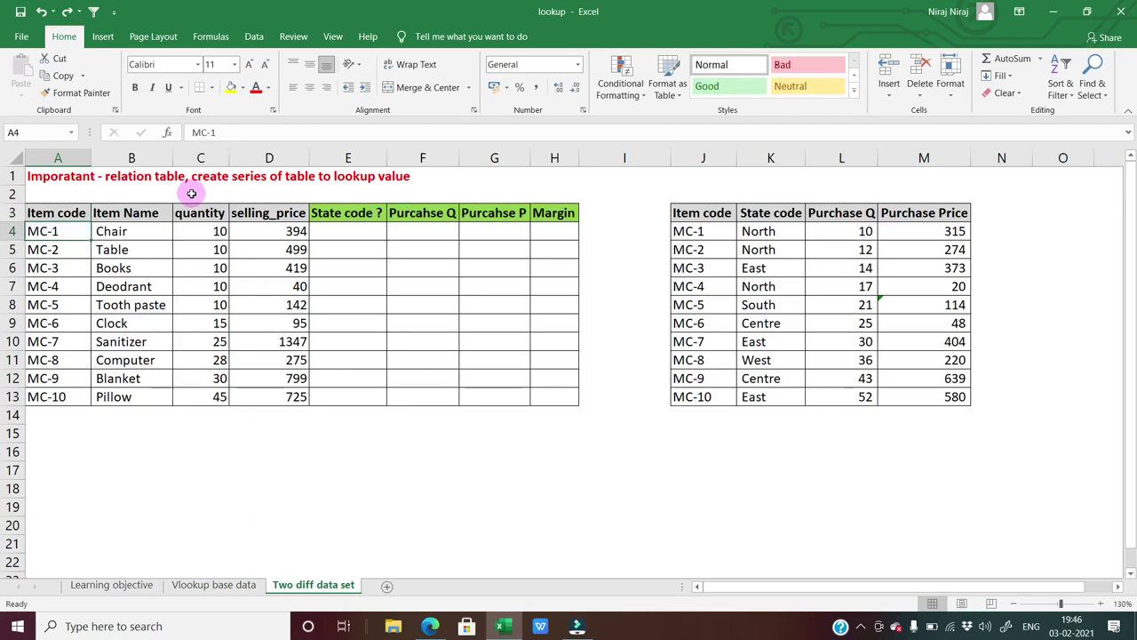
pyautogui.hotkey('ctrl', 'shift', 'Down')
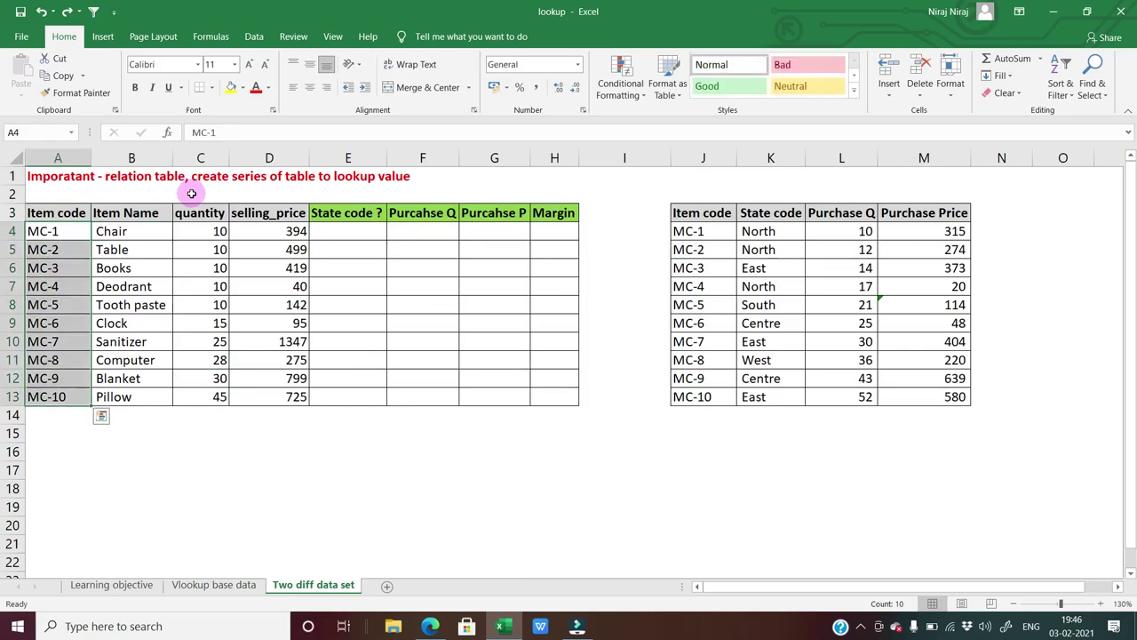
pyautogui.press('Right')
pyautogui.press('Right')
pyautogui.press('Right')
pyautogui.press('Right')
pyautogui.press('Right')
pyautogui.press('Right')
pyautogui.press('Right')
pyautogui.press('Right')
pyautogui.press('Up')
pyautogui.press('Left')
pyautogui.hotkey('ctrl', 'shift', 'Left')
pyautogui.hotkey('ctrl', 'shift', 'Down')
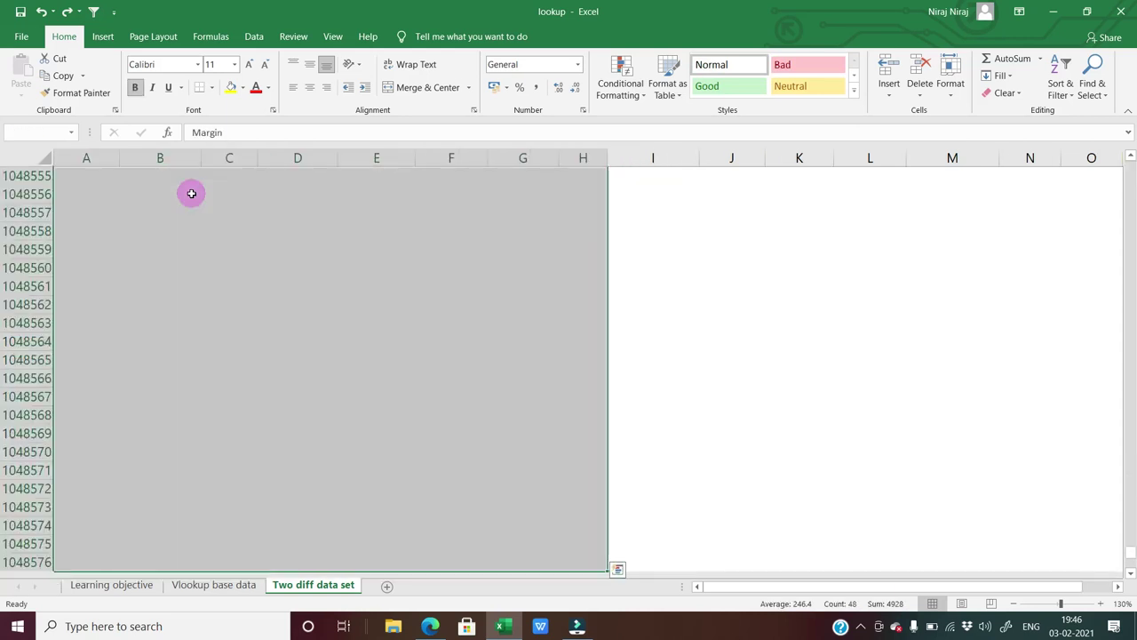
# Step: Examine the second data set in J3:M13 with the state codes, purchase quantities and purchase prices
pyautogui.hotkey('ctrl', 'Up')
pyautogui.press('Right')
pyautogui.press('Right')
pyautogui.hotkey('ctrl', 'Down')
pyautogui.hotkey('ctrl', 'shift', 'Down')
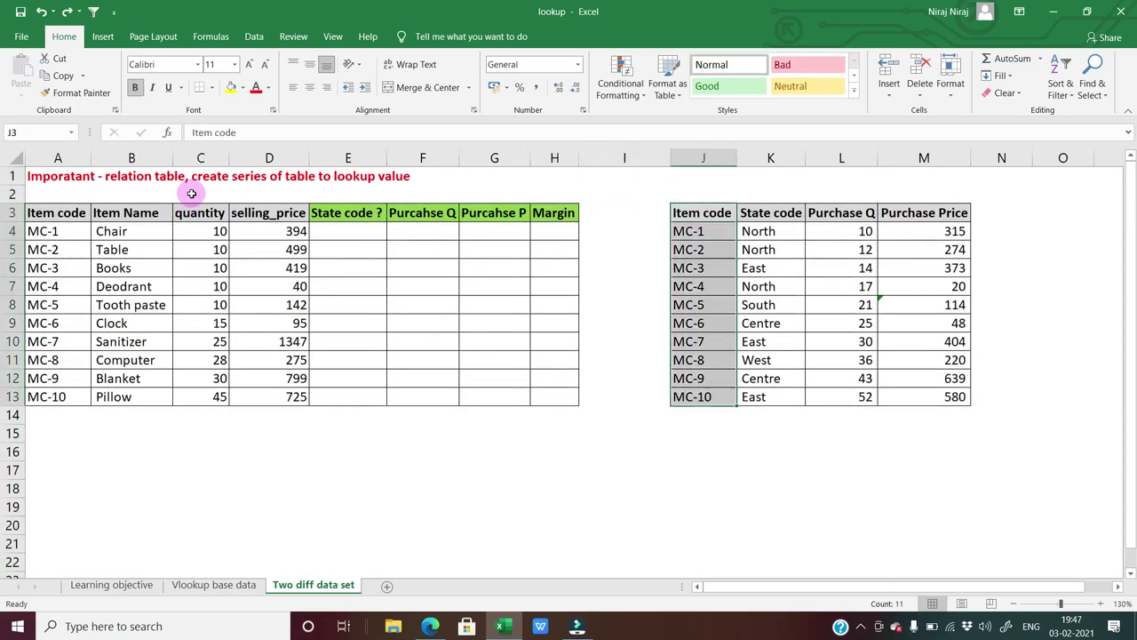
pyautogui.hotkey('shift', 'Right')
pyautogui.hotkey('shift', 'Right')
pyautogui.hotkey('shift', 'Right')
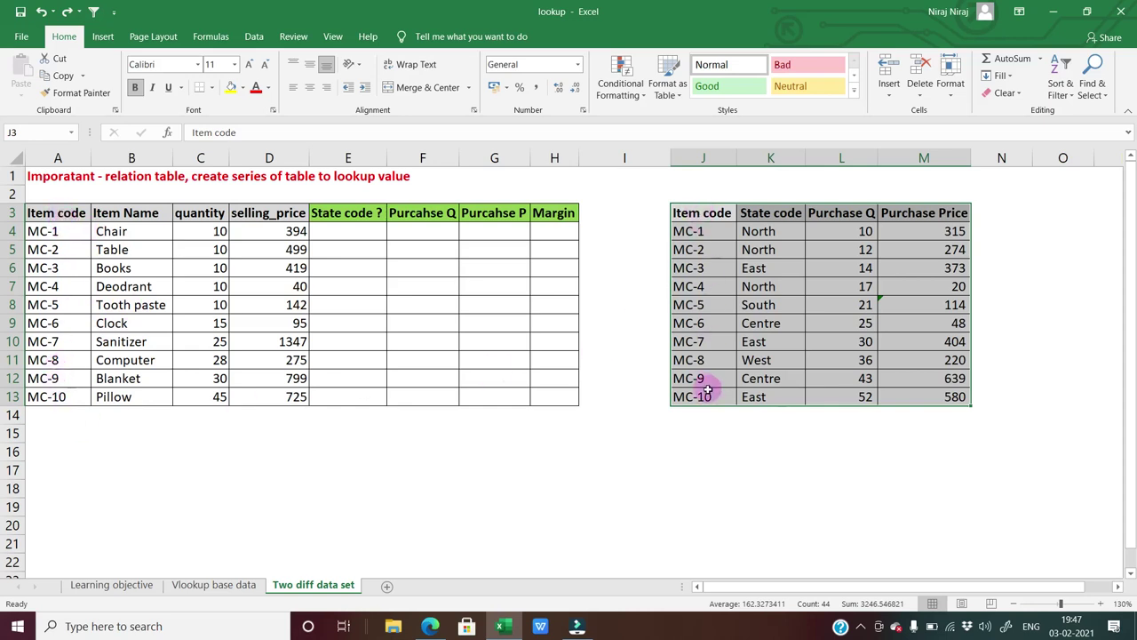
# Step: Enter =VLOOKUP(A4,J3:M13,2,0) in E4 to look up the state code of the first item
pyautogui.click(36, 240)
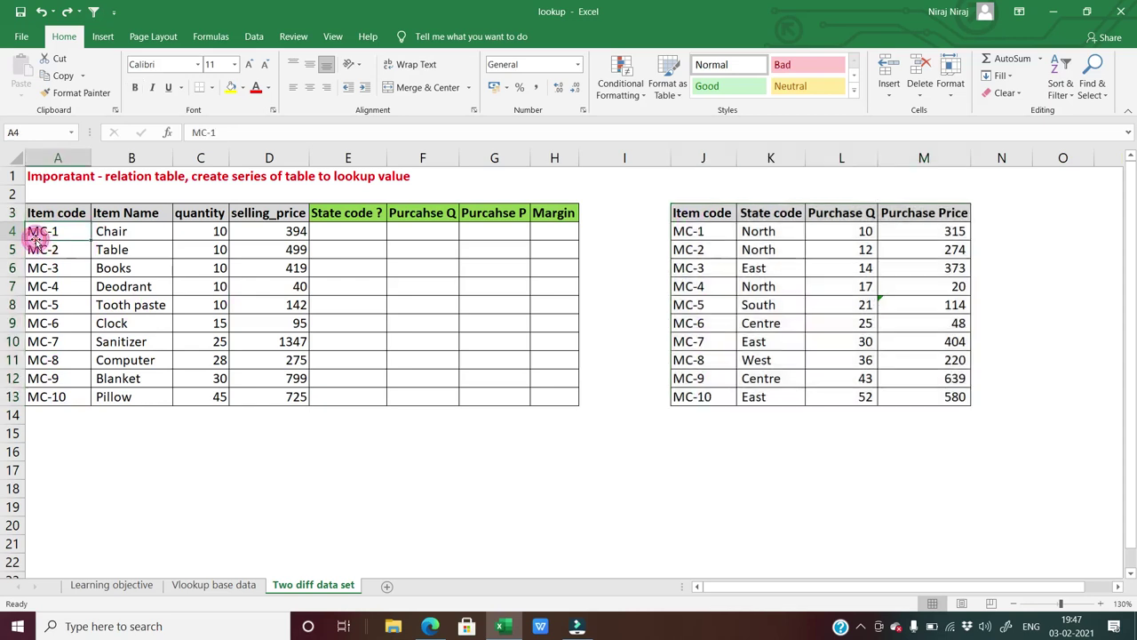
pyautogui.hotkey('ctrl', 'Right')
pyautogui.press('Right')
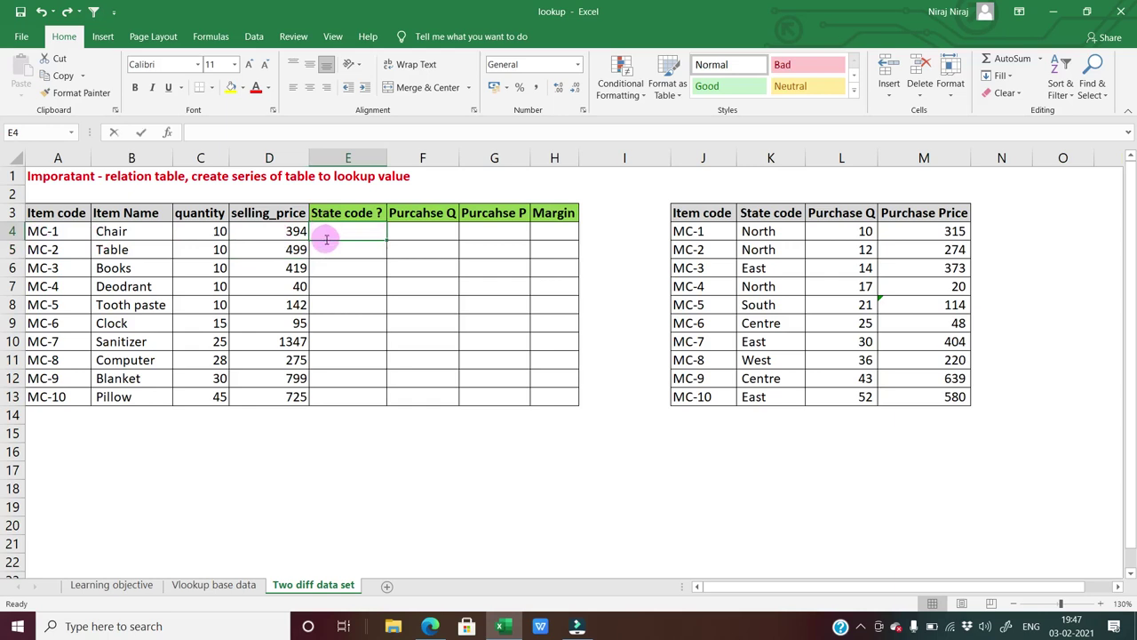
pyautogui.write('=vlookup(')
pyautogui.press('Left')
pyautogui.press('Left')
pyautogui.press('Left')
pyautogui.press('Left')
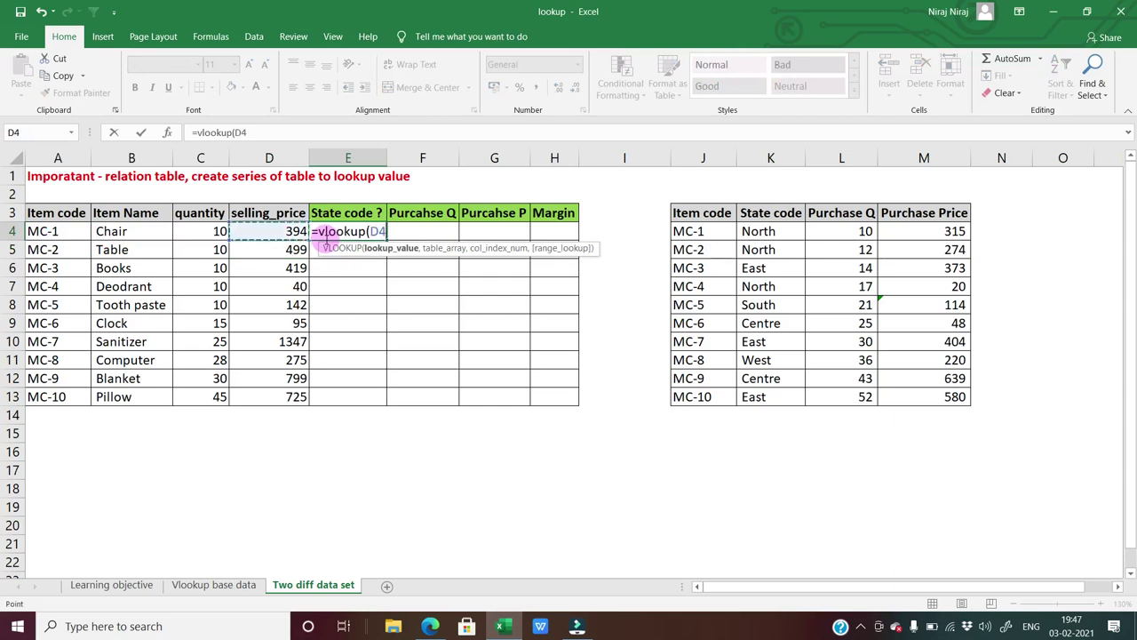
pyautogui.write(',')
pyautogui.press('Right')
pyautogui.press('Right')
pyautogui.press('Right')
pyautogui.press('Right')
pyautogui.press('Right')
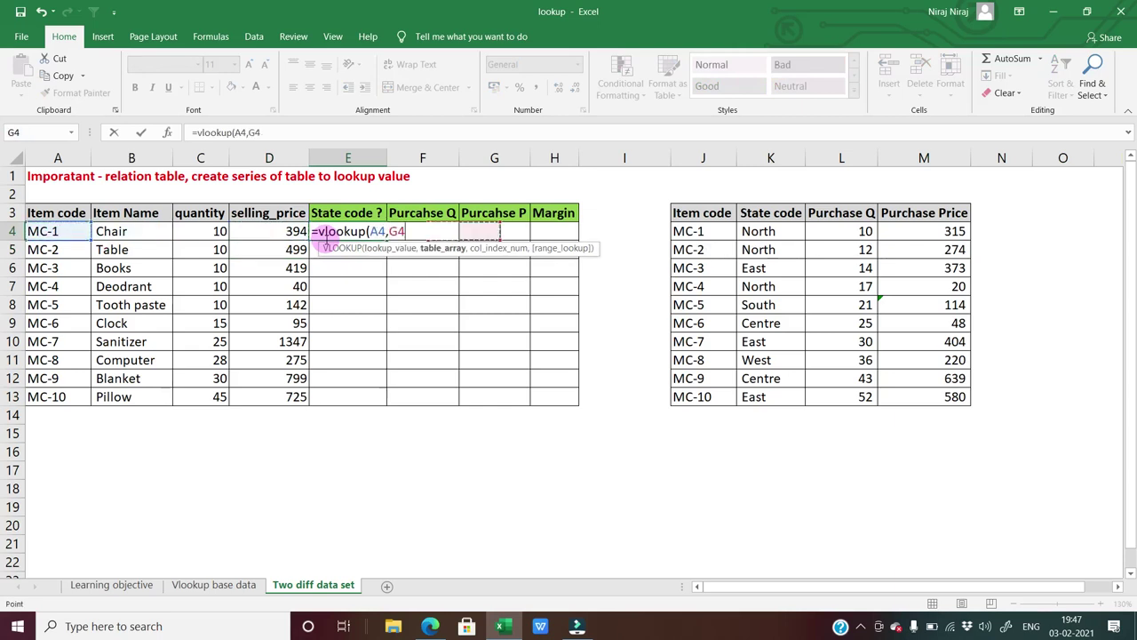
pyautogui.press('Up')
pyautogui.hotkey('ctrl', 'shift', 'Down')
pyautogui.hotkey('ctrl', 'shift', 'Right')
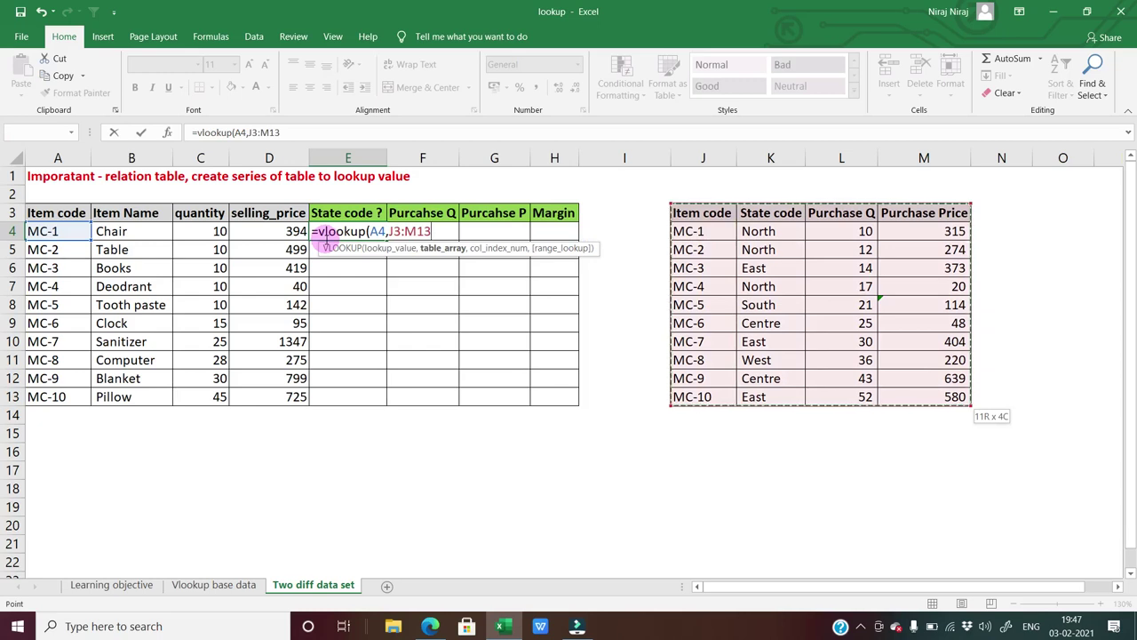
pyautogui.write(',')
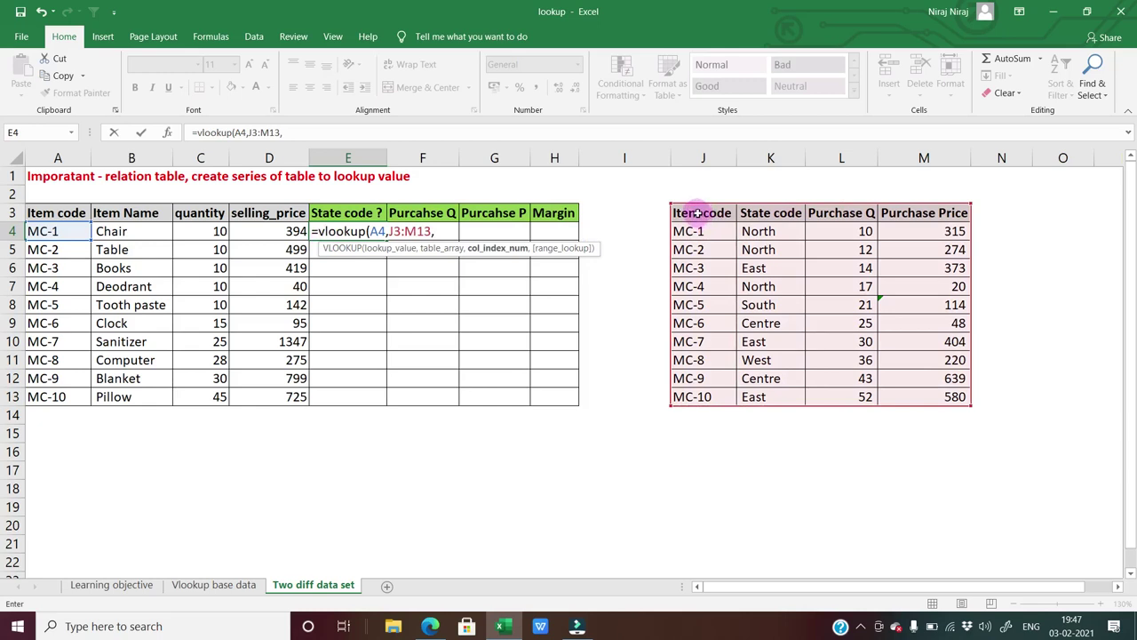
pyautogui.write(',')
pyautogui.press('BackSpace')
pyautogui.write('2,0)')
pyautogui.press('Return')
pyautogui.press('Up')
pyautogui.press('F2')
pyautogui.press('Tab')
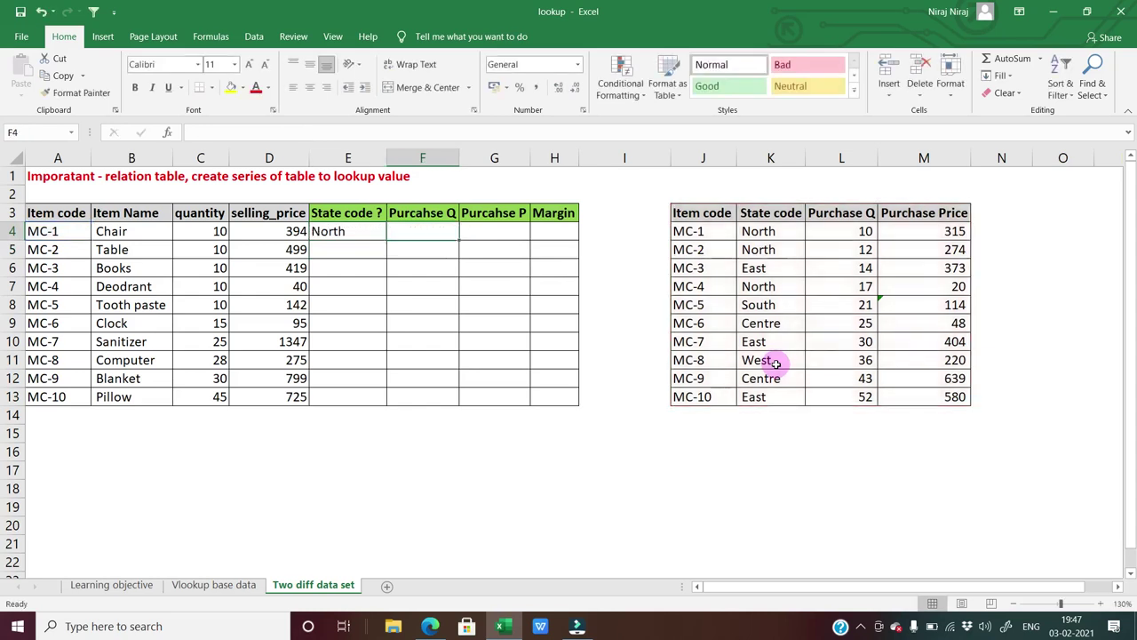
# Step: Enter =VLOOKUP(A4,J4:M13,3,0) in F4 to look up the purchase quantity of the first item
pyautogui.write('=vloo')
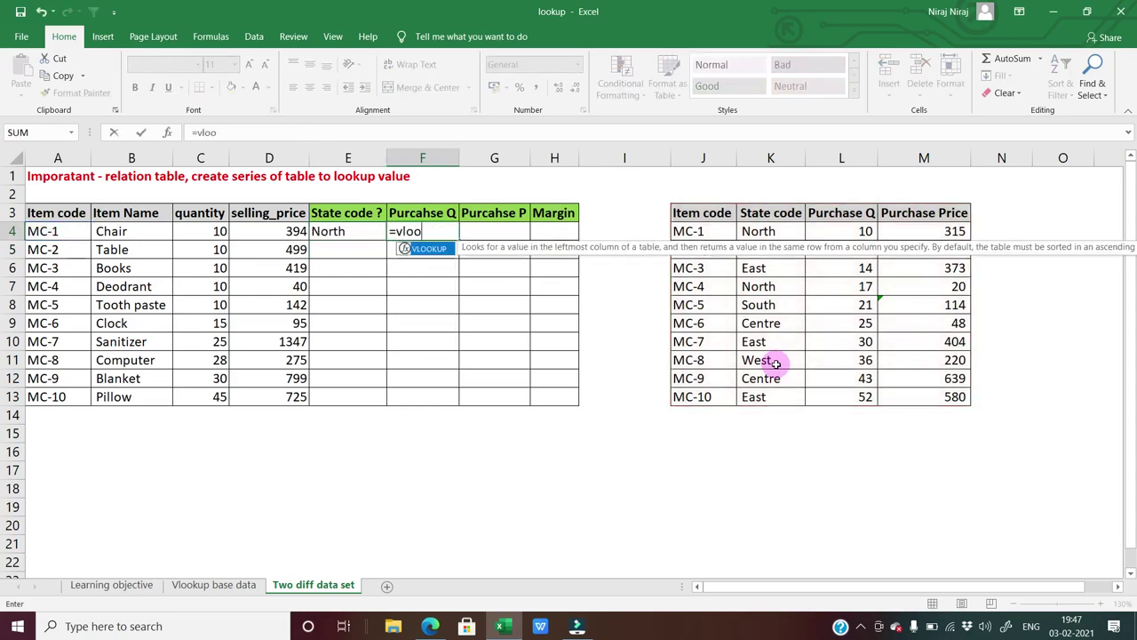
pyautogui.write('up(')
pyautogui.press('Left')
pyautogui.press('Left')
pyautogui.press('Left')
pyautogui.press('Left')
pyautogui.press('Left')
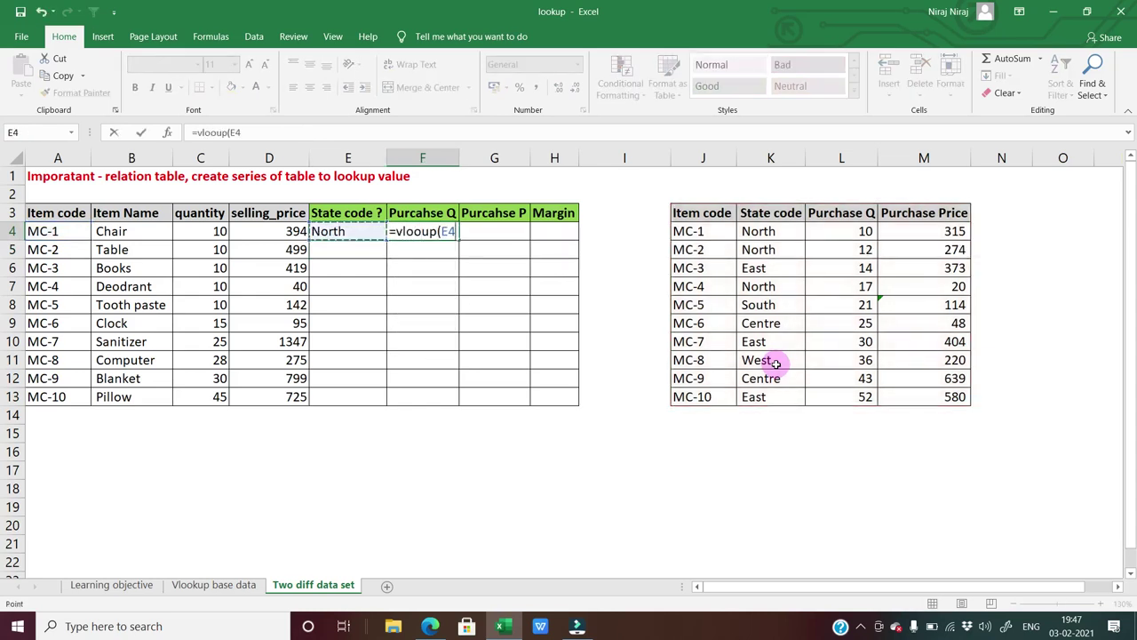
pyautogui.write(',')
pyautogui.press('Right')
pyautogui.press('Right')
pyautogui.press('Right')
pyautogui.press('Right')
pyautogui.hotkey('ctrl', 'shift', 'Down')
pyautogui.hotkey('shift', 'Right')
pyautogui.hotkey('shift', 'Right')
pyautogui.hotkey('shift', 'Right')
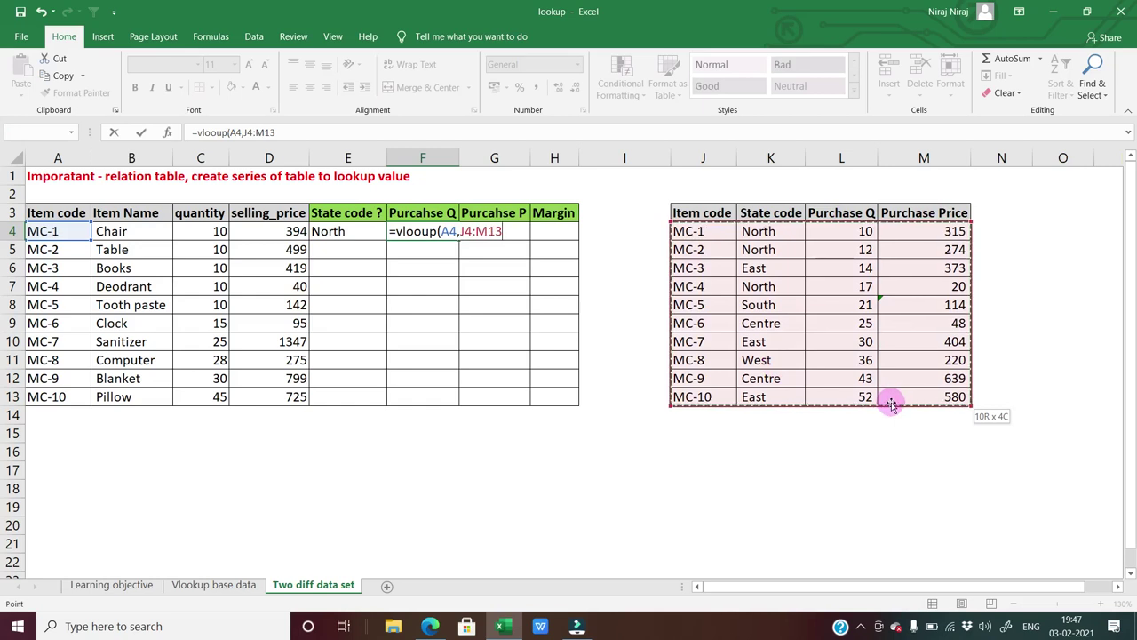
pyautogui.press('BackSpace')
pyautogui.write(',')
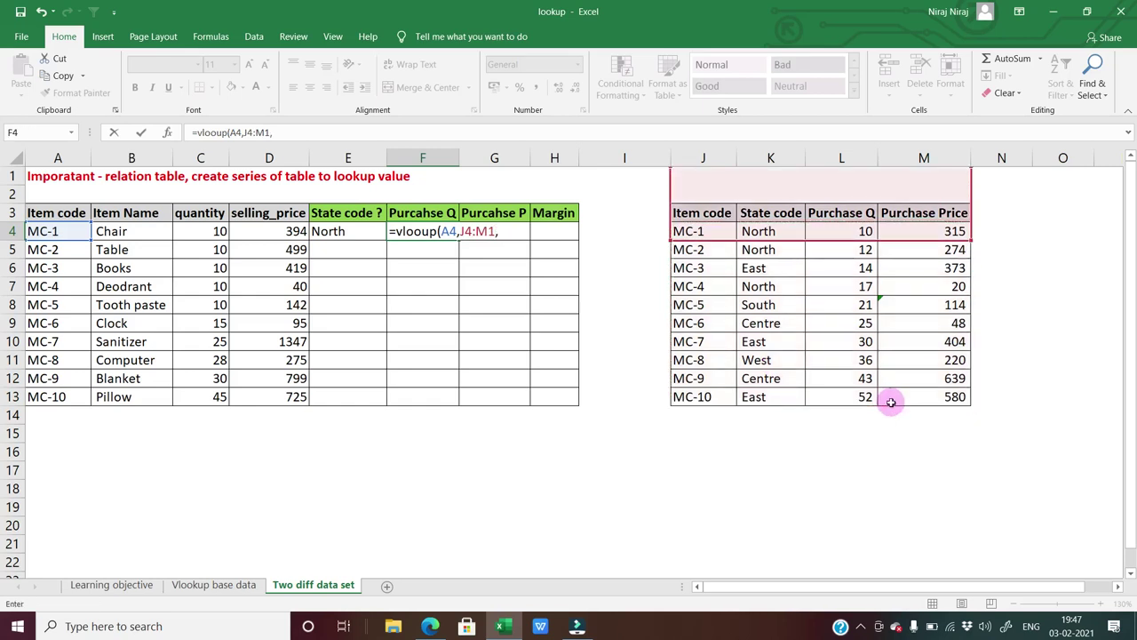
pyautogui.press('BackSpace')
pyautogui.write('3,')
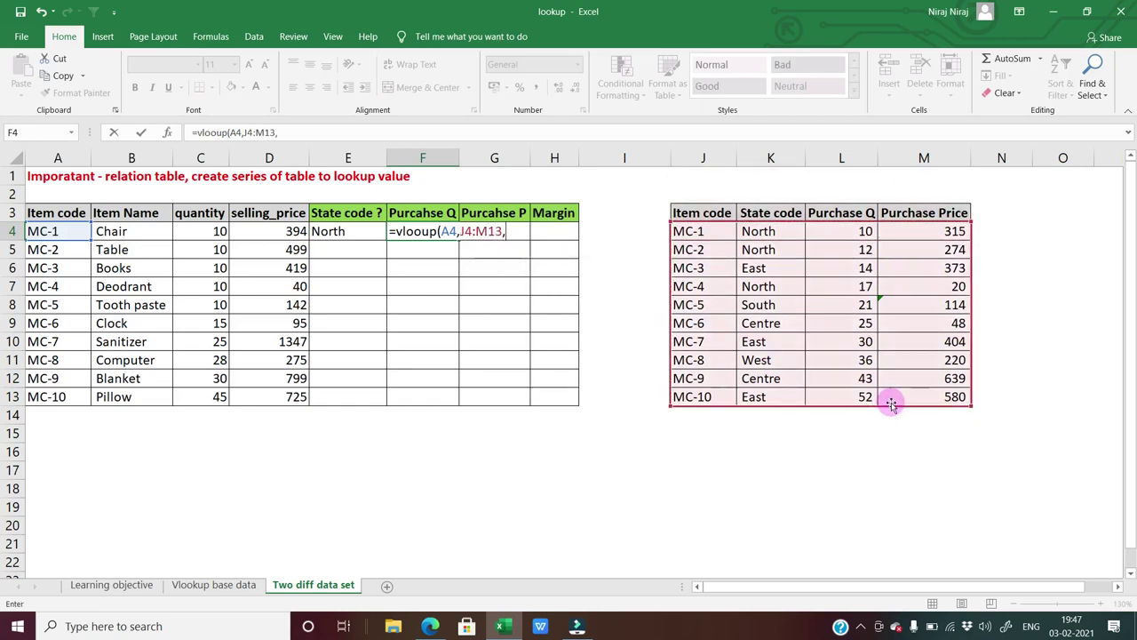
pyautogui.press('Return')
pyautogui.press('Up')
pyautogui.press('F2')
pyautogui.press('Return')
# Step: Reuse the F4 formula text in G4 with column index 4 to look up the purchase price
pyautogui.press('Up')
pyautogui.press('F2')
pyautogui.hotkey('shift', 'Home')
pyautogui.hotkey('ctrl', 'c')
pyautogui.press('Tab')
pyautogui.press('F2')
pyautogui.hotkey('ctrl', 'v')
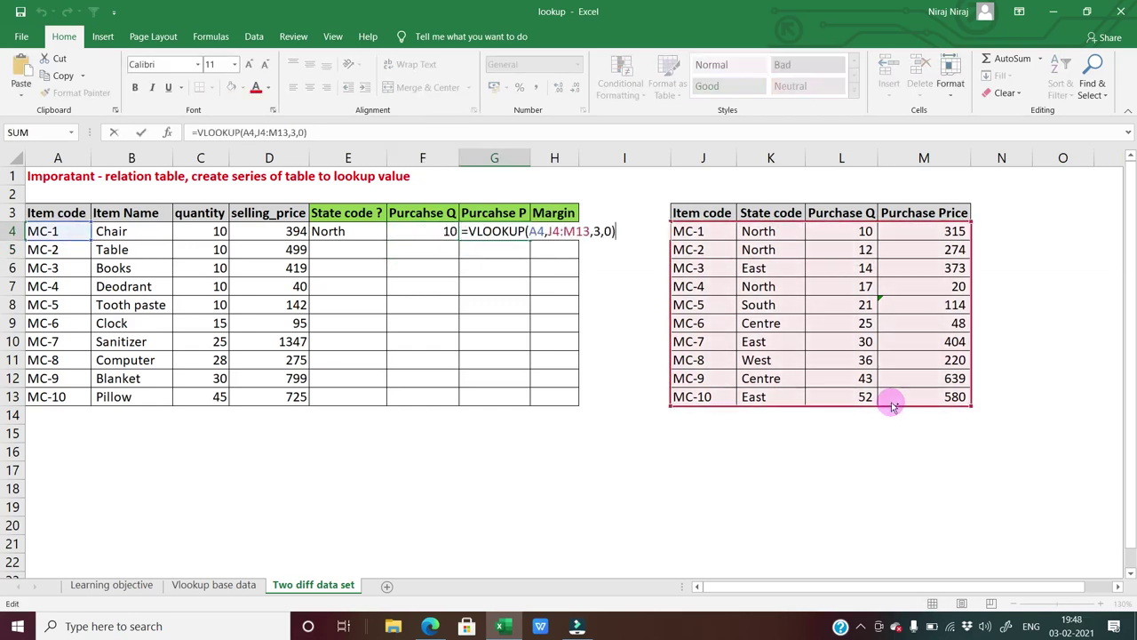
pyautogui.press('Left')
pyautogui.press('Left')
pyautogui.press('Left')
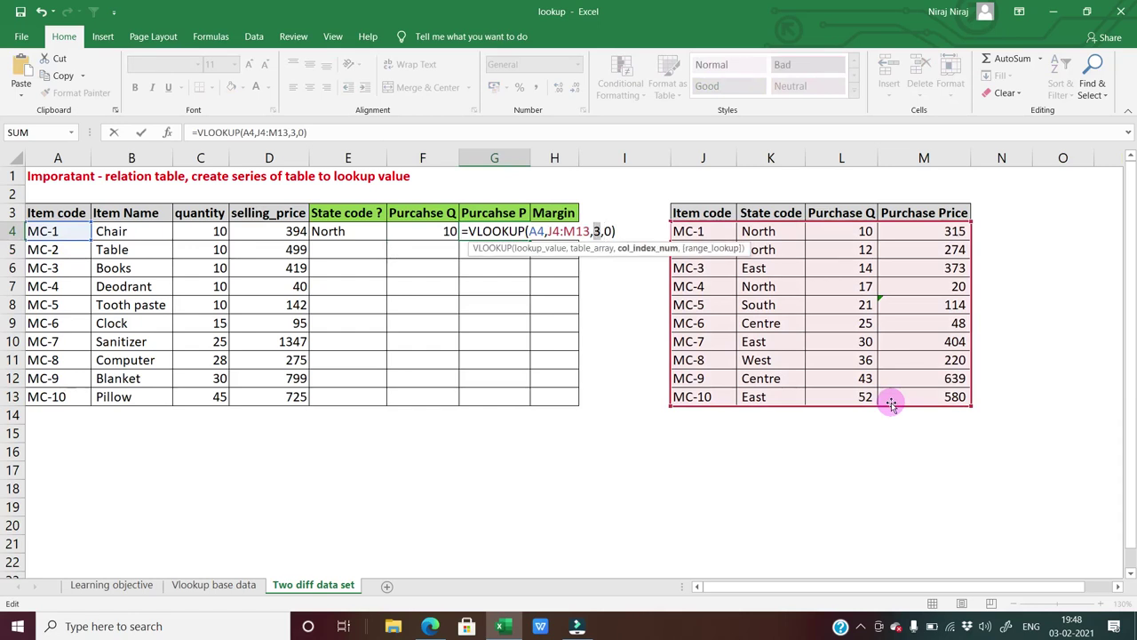
pyautogui.write('4')
pyautogui.press('Tab')
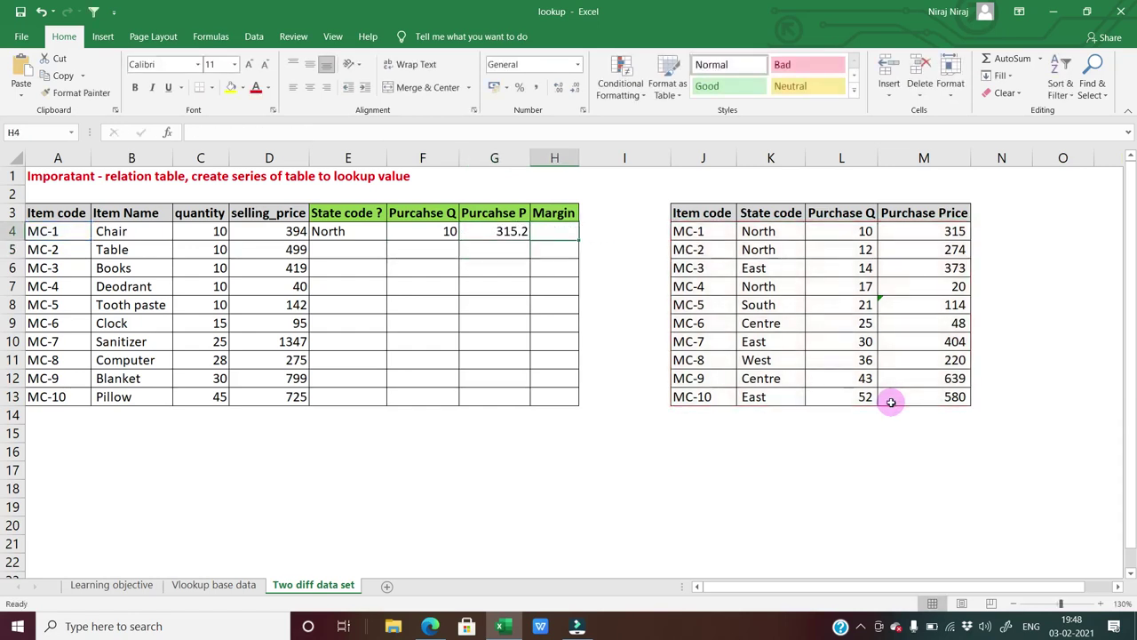
# Step: Calculate the margin in H4 as the selling price in D4 minus the purchase price in G4
pyautogui.write('=')
pyautogui.press('Left')
pyautogui.press('Left')
pyautogui.press('Left')
pyautogui.press('Left')
pyautogui.write('-')
pyautogui.press('Left')
pyautogui.hotkey('ctrl', 'Return')
# Step: Copy the formulas in E4:H4 into row 5 and check the lookup formula in E5
pyautogui.press('Left')
pyautogui.press('Left')
pyautogui.press('Left')
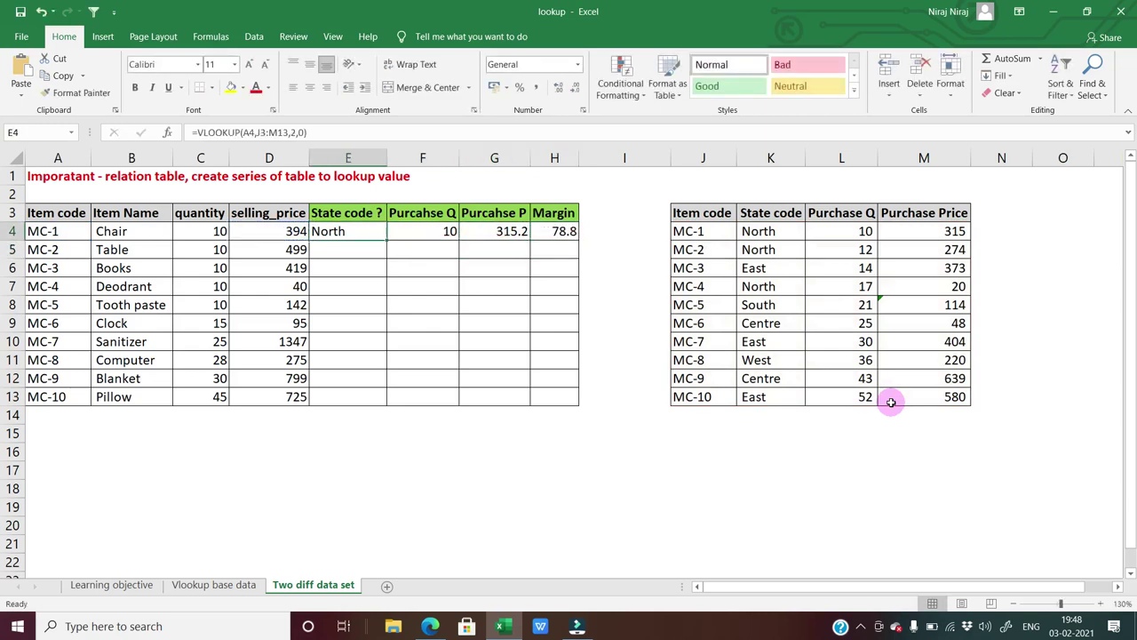
pyautogui.hotkey('shift', 'Right')
pyautogui.hotkey('shift', 'Right')
pyautogui.hotkey('shift', 'Right')
pyautogui.hotkey('ctrl', 'c')
pyautogui.press('Down')
pyautogui.hotkey('ctrl', 'v')
pyautogui.press('Right')
pyautogui.press('Left')
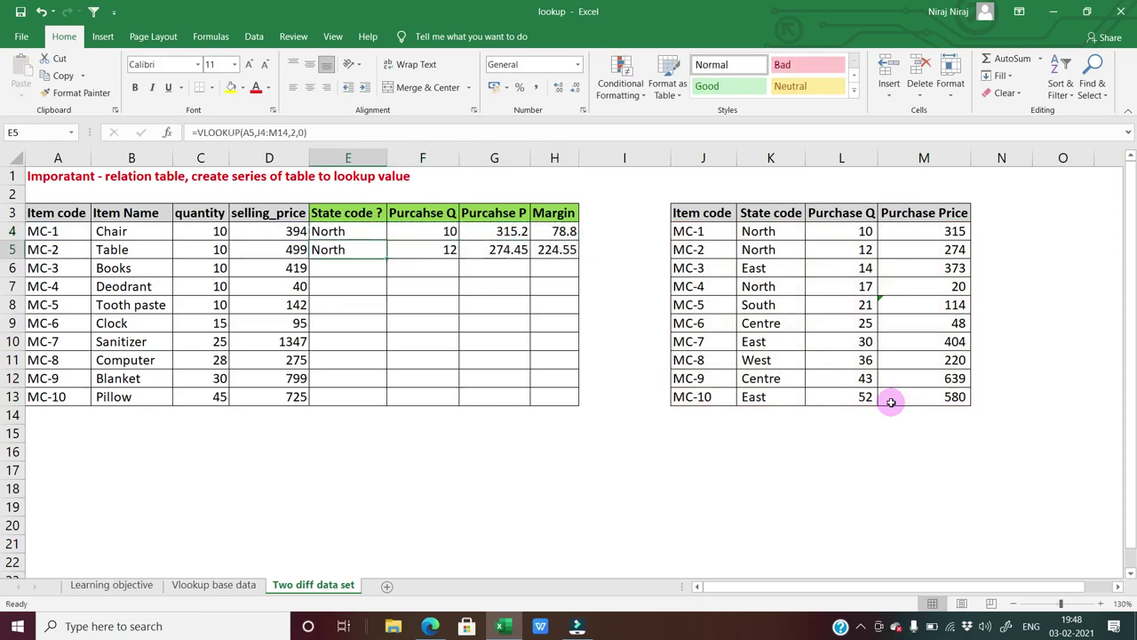
pyautogui.press('F2')
pyautogui.press('Escape')
# Step: Copy the formulas in E5:H5 into row 6 and check the lookup range in E6
pyautogui.hotkey('shift', 'Right')
pyautogui.hotkey('shift', 'Right')
pyautogui.hotkey('shift', 'Right')
pyautogui.hotkey('ctrl', 'c')
pyautogui.press('Down')
pyautogui.hotkey('ctrl', 'v')
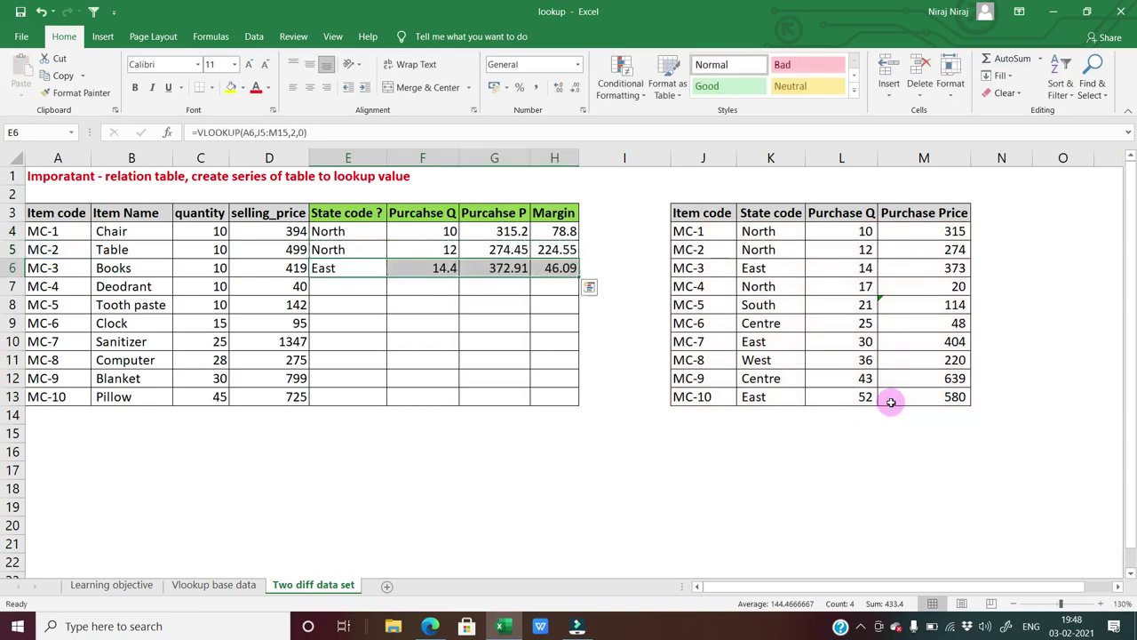
pyautogui.press('F2')
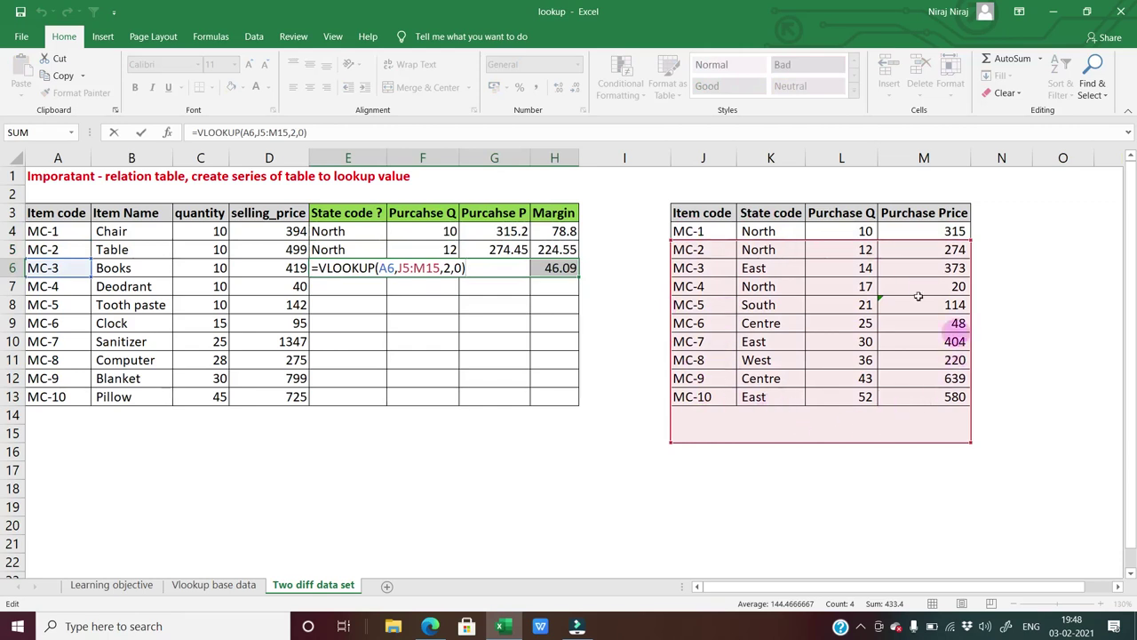
# Step: Make the lookup range in the E4 VLOOKUP formula absolute as $J$3:$M$13
pyautogui.press('Escape')
pyautogui.press('Up')
pyautogui.press('Up')
pyautogui.press('F2')
pyautogui.press('Left')
pyautogui.press('Left')
pyautogui.press('Left')
pyautogui.press('Left')
pyautogui.hotkey('shift', 'Left')
pyautogui.hotkey('shift', 'Left')
pyautogui.hotkey('shift', 'Left')
pyautogui.hotkey('shift', 'Left')
pyautogui.hotkey('shift', 'Left')
pyautogui.hotkey('shift', 'Left')
pyautogui.press('F4')
pyautogui.press('Return')
# Step: Copy the E4 formula with the absolute lookup range into E5 and E6
pyautogui.press('Up')
pyautogui.hotkey('ctrl', 'c')
pyautogui.press('Down')
pyautogui.press('Return')
pyautogui.press('Down')
pyautogui.press('Return')
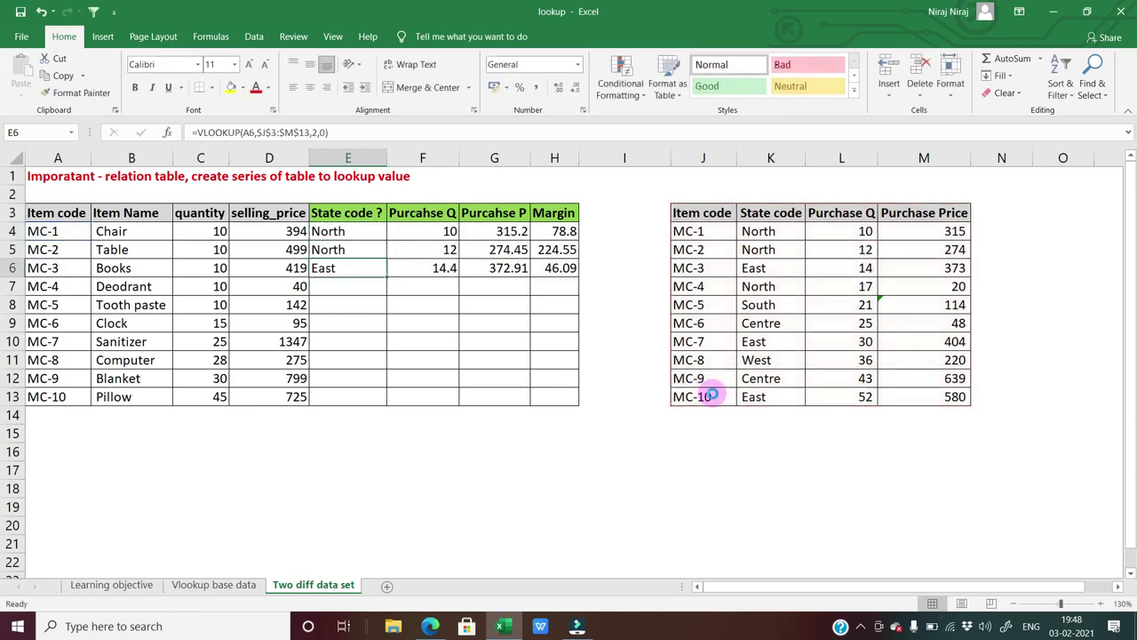
# Step: Copy the E6 formula into E7:E13 to fill the remaining state codes
pyautogui.hotkey('ctrl', 'c')
pyautogui.press('Down')
pyautogui.hotkey('shift', 'Down')
pyautogui.hotkey('shift', 'Down')
pyautogui.hotkey('shift', 'Down')
pyautogui.hotkey('shift', 'Down')
pyautogui.hotkey('shift', 'Down')
pyautogui.hotkey('shift', 'Down')
pyautogui.press('Return')
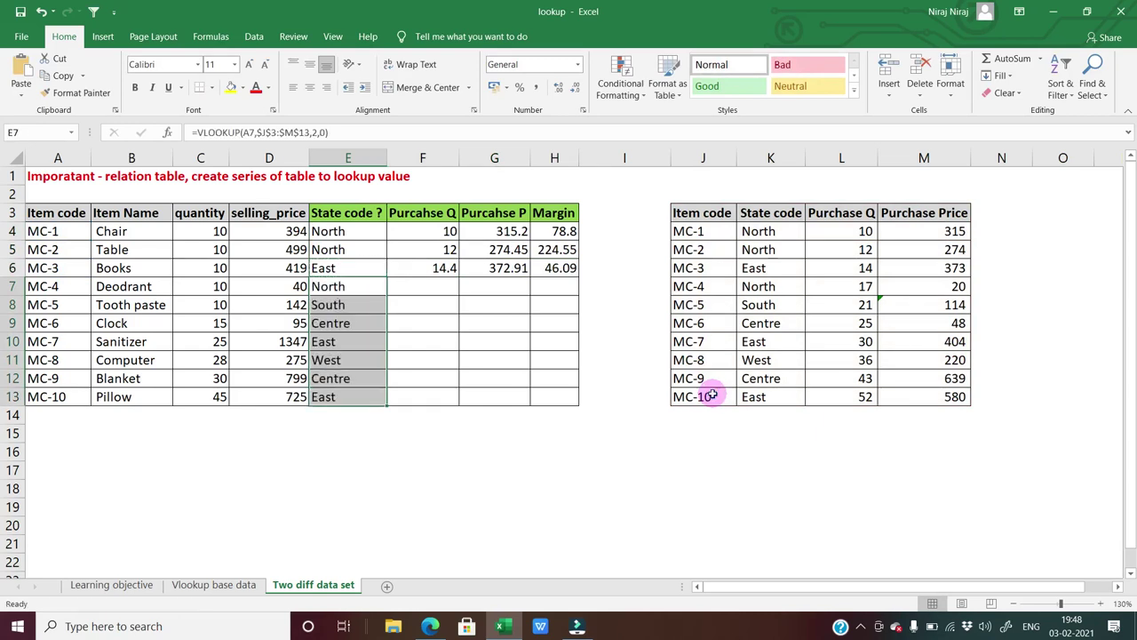
# Step: Inspect the copied VLOOKUP formulas in the upper state code cells to check their lookup ranges
pyautogui.press('Up')
pyautogui.press('Up')
pyautogui.press('Up')
pyautogui.press('Down')
pyautogui.press('F2')
pyautogui.press('Escape')
pyautogui.press('Down')
pyautogui.press('F2')
pyautogui.press('Escape')
pyautogui.press('Down')
pyautogui.press('F2')
pyautogui.press('Escape')
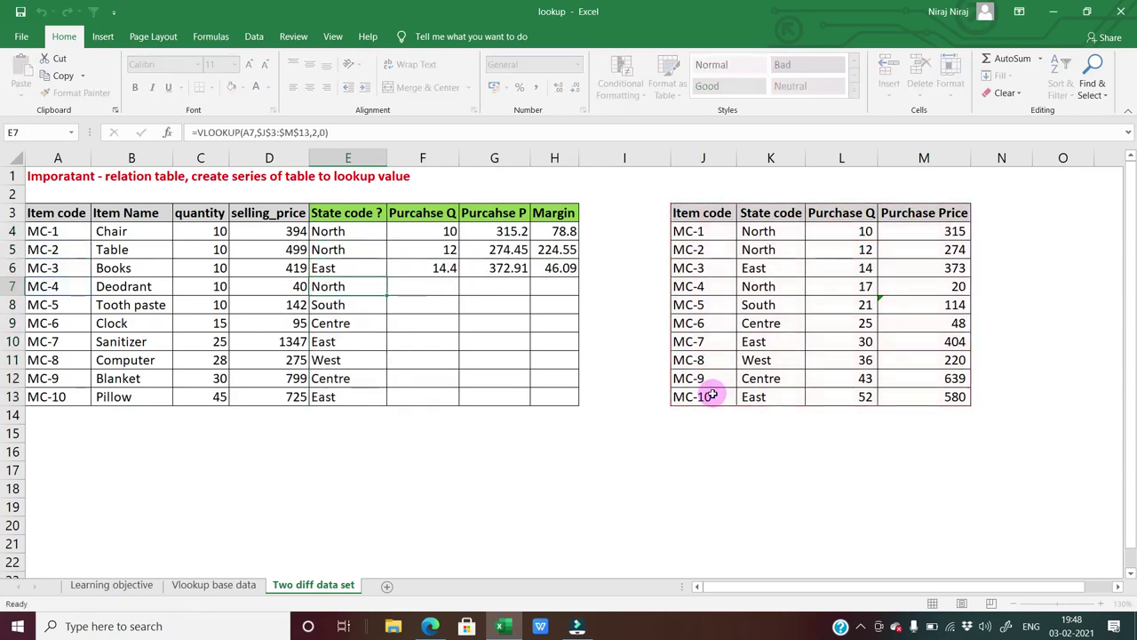
# Step: Move the purchase table in J3:M13 into a new workbook, starting at cell B2
pyautogui.press('Right')
pyautogui.press('Up')
pyautogui.press('Up')
pyautogui.press('Right')
pyautogui.press('Right')
pyautogui.press('Right')
pyautogui.press('Right')
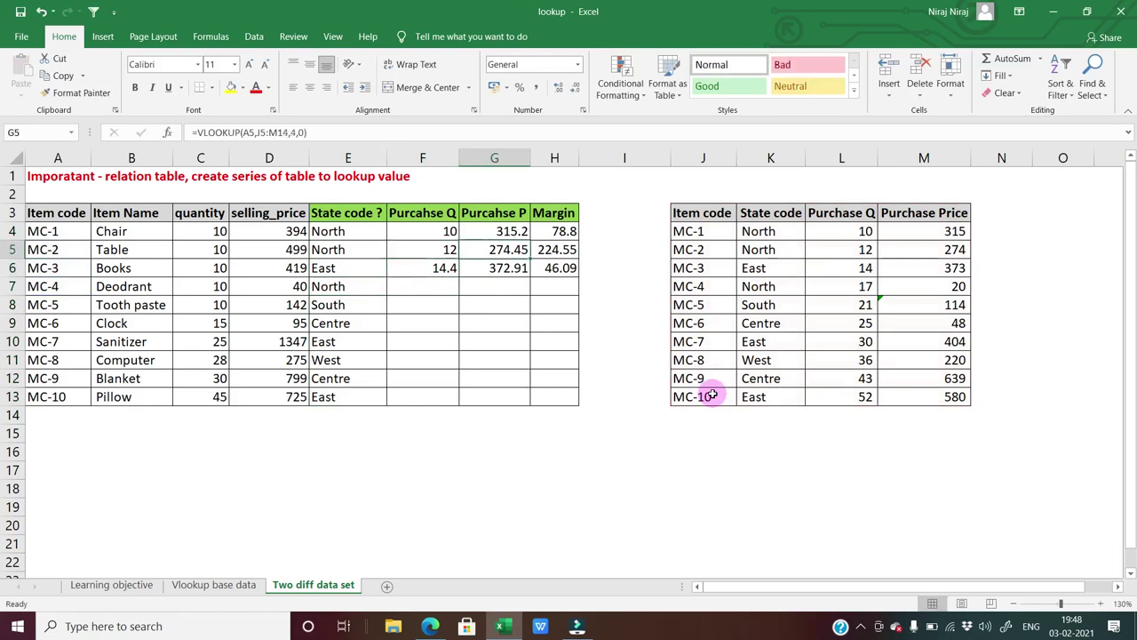
pyautogui.press('Up')
pyautogui.press('Up')
pyautogui.hotkey('ctrl', 'shift', 'Down')
pyautogui.hotkey('ctrl', 'shift', 'Right')
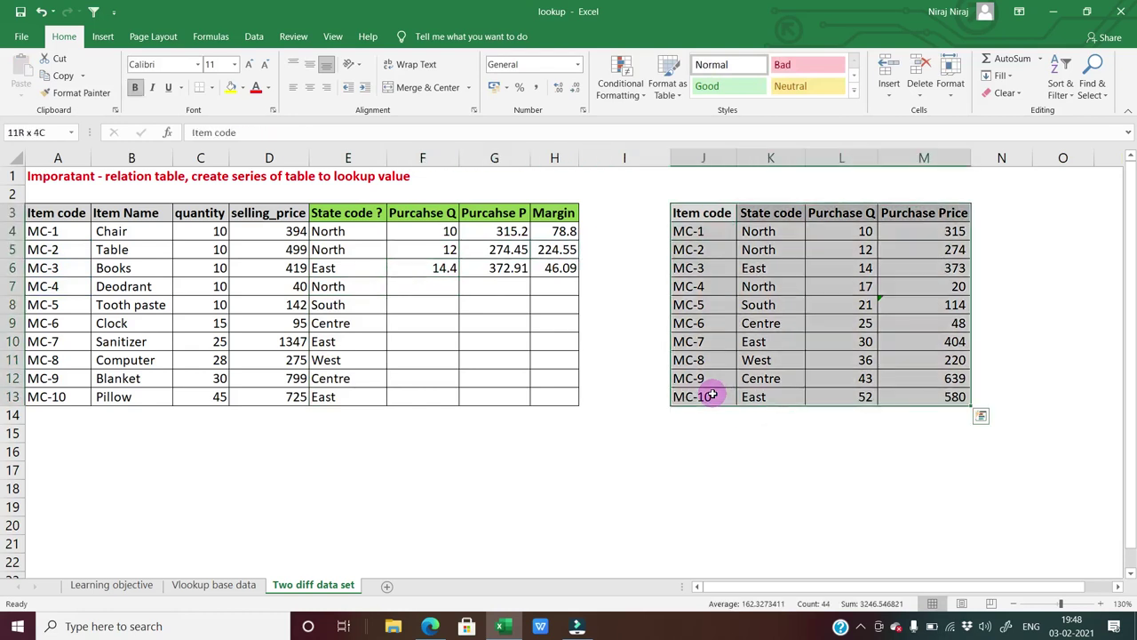
pyautogui.hotkey('ctrl', 'c')
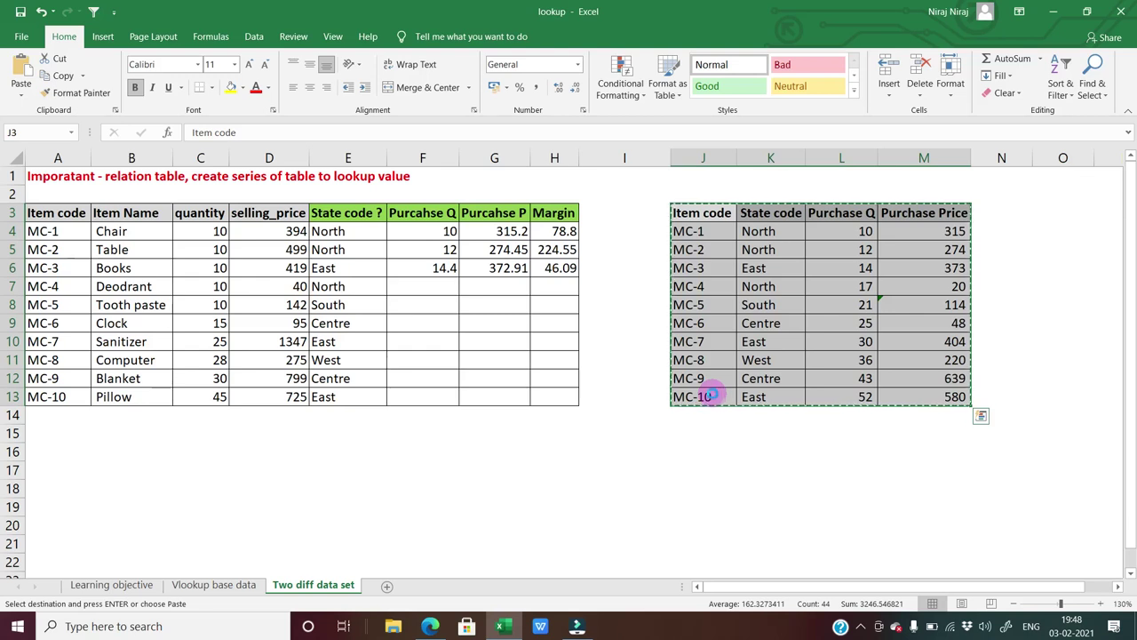
pyautogui.hotkey('ctrl', 'n')
pyautogui.press('Down')
pyautogui.press('Right')
pyautogui.hotkey('ctrl', 'v')
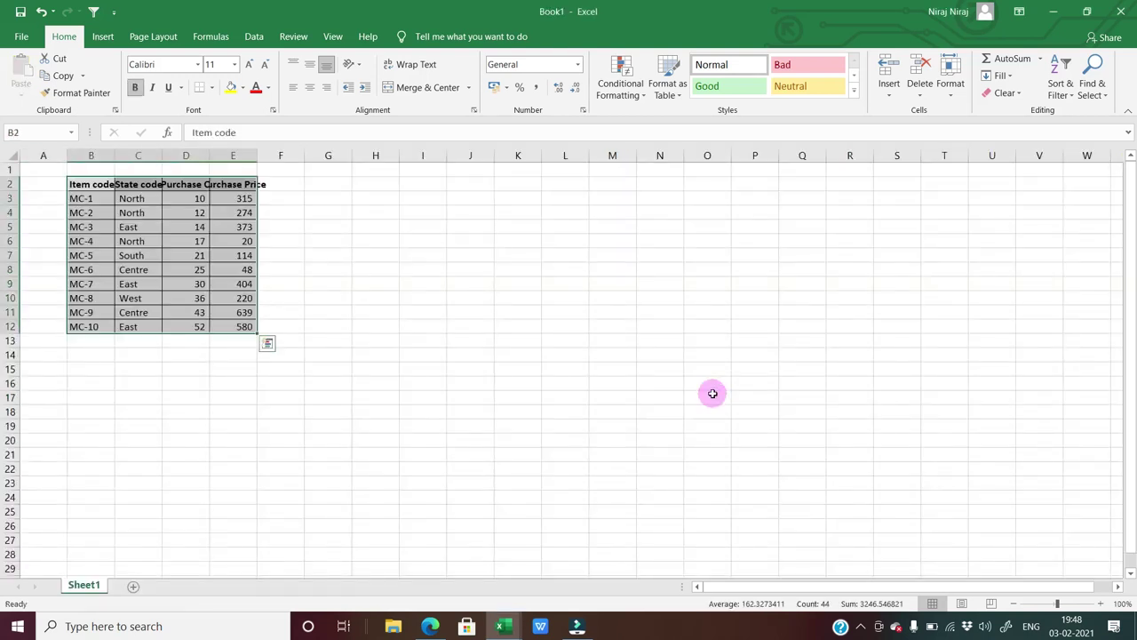
# Step: Autofit the column widths of the purchase table in the new workbook
pyautogui.hotkey('alt', 'o')
pyautogui.press('c')
pyautogui.press('a')
pyautogui.press('Down')
pyautogui.press('Up')
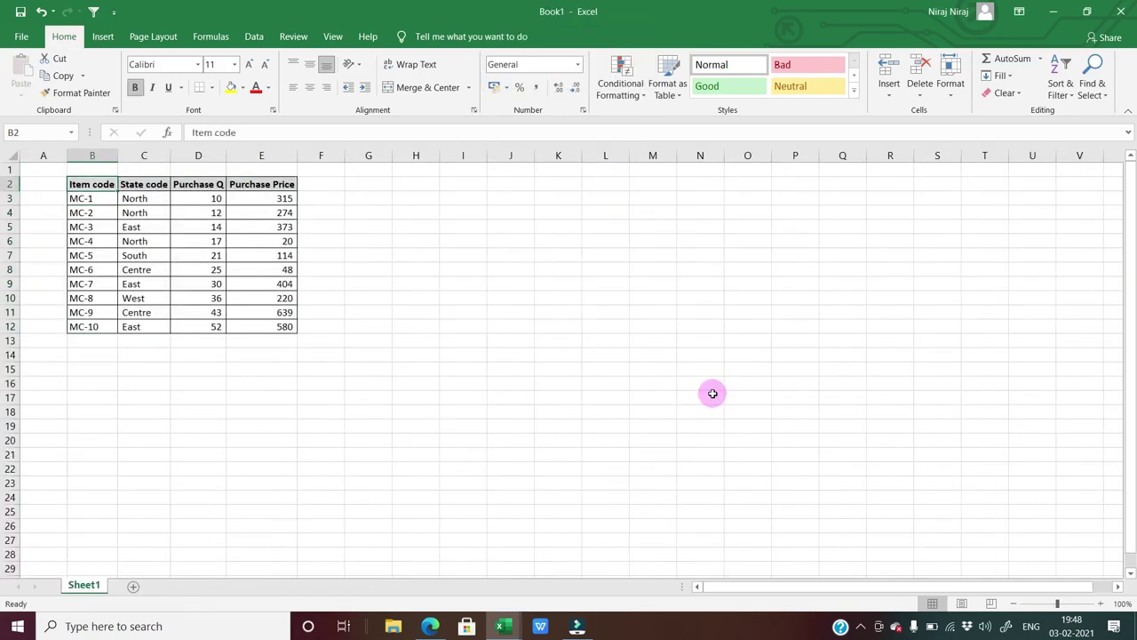
# Step: Return to the lookup workbook and begin a new VLOOKUP in E4 with A4 as the lookup value
pyautogui.hotkey('alt', 'Tab')
pyautogui.press('Left')
pyautogui.press('Left')
pyautogui.press('Left')
pyautogui.press('Left')
pyautogui.press('Down')
pyautogui.press('Left')
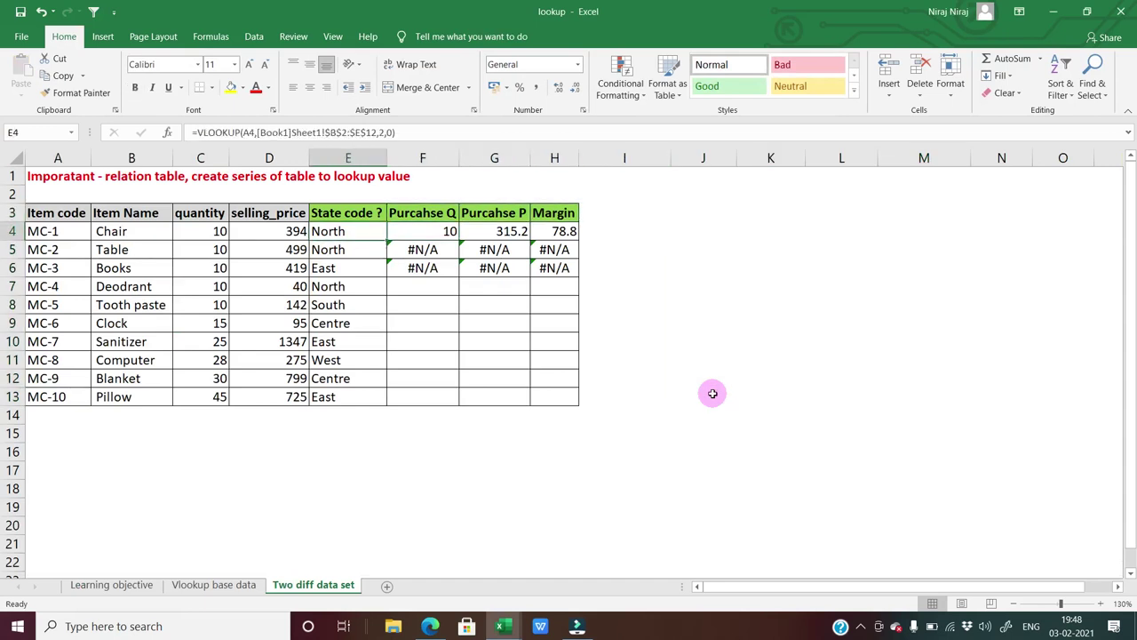
pyautogui.write('=vloo')
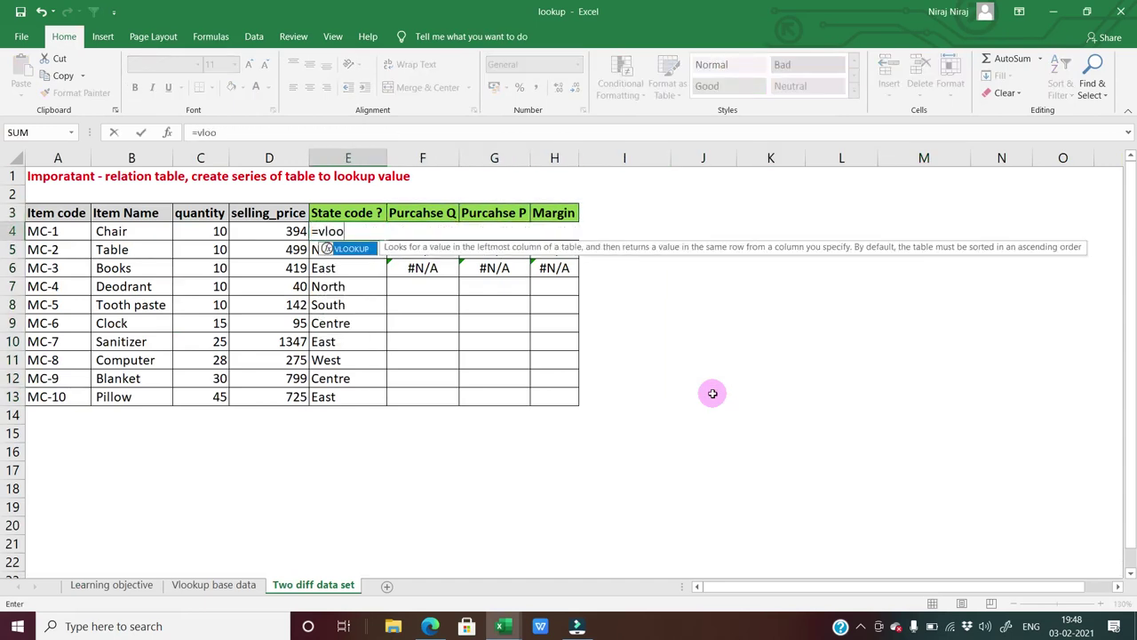
pyautogui.write('kup(')
pyautogui.press('Left')
pyautogui.press('Left')
pyautogui.press('Left')
pyautogui.press('Left')
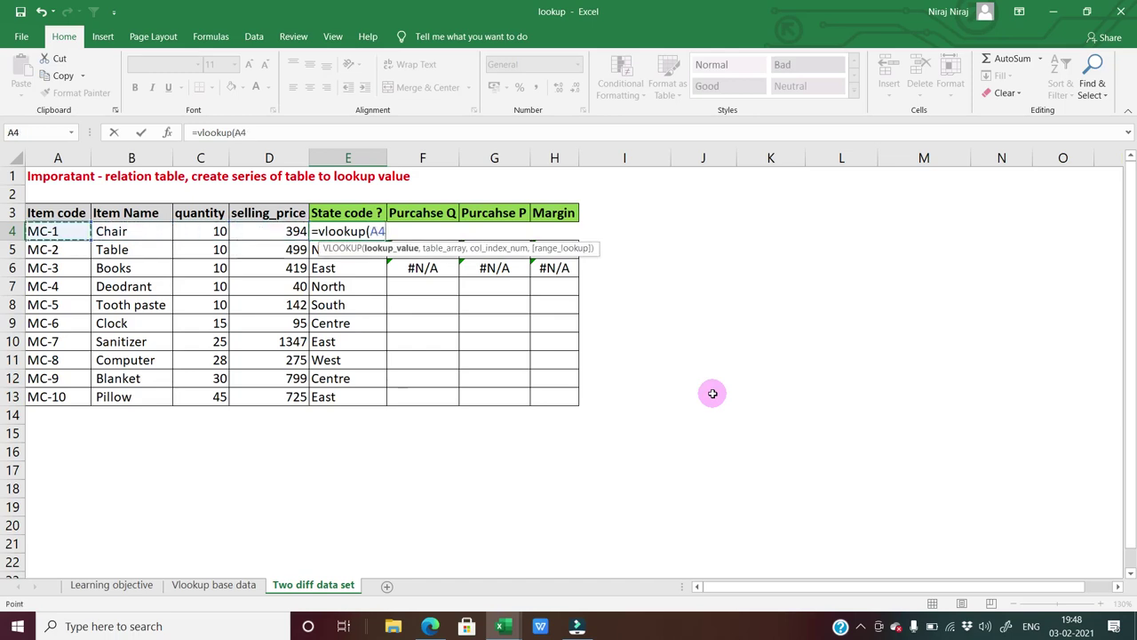
pyautogui.write(',')
# Step: Complete the E4 VLOOKUP with Book1's Sheet1 range $B$2:$E$12, column index 2 and exact match 0, and review the formula
pyautogui.hotkey('ctrl', 'Tab')
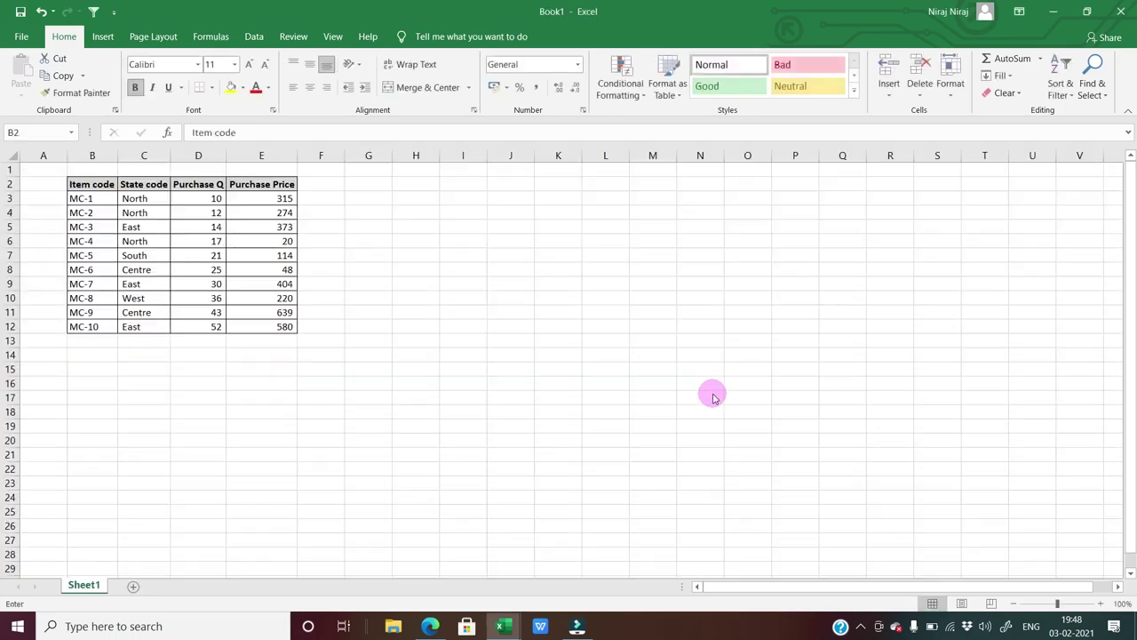
pyautogui.click(109, 185)
pyautogui.hotkey('ctrl', 'shift', 'Down')
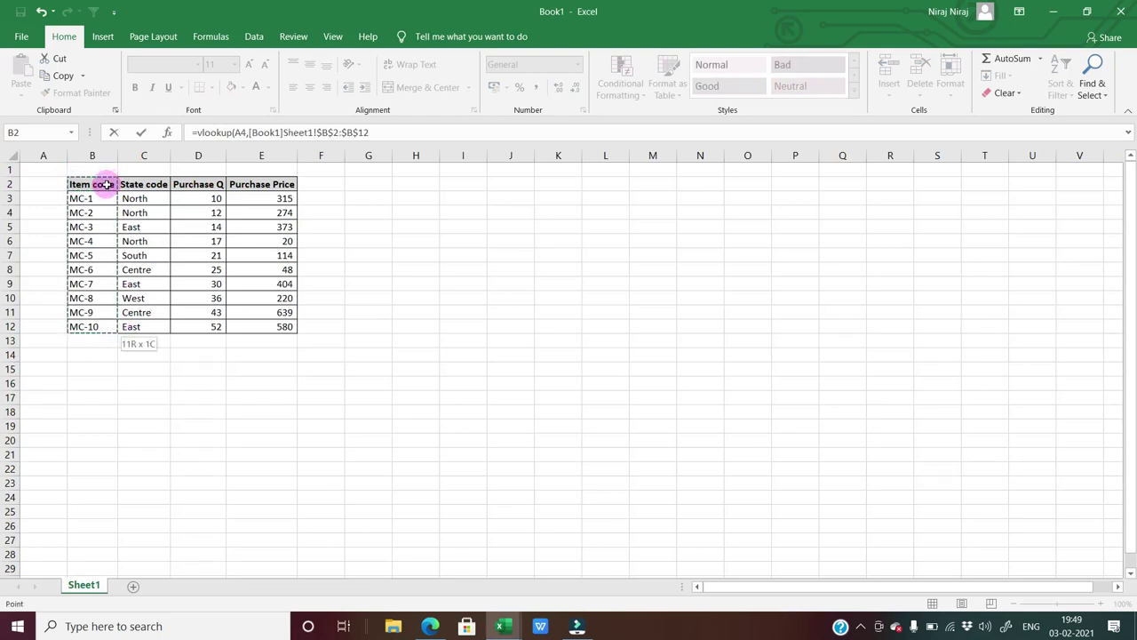
pyautogui.hotkey('ctrl', 'shift', 'Right')
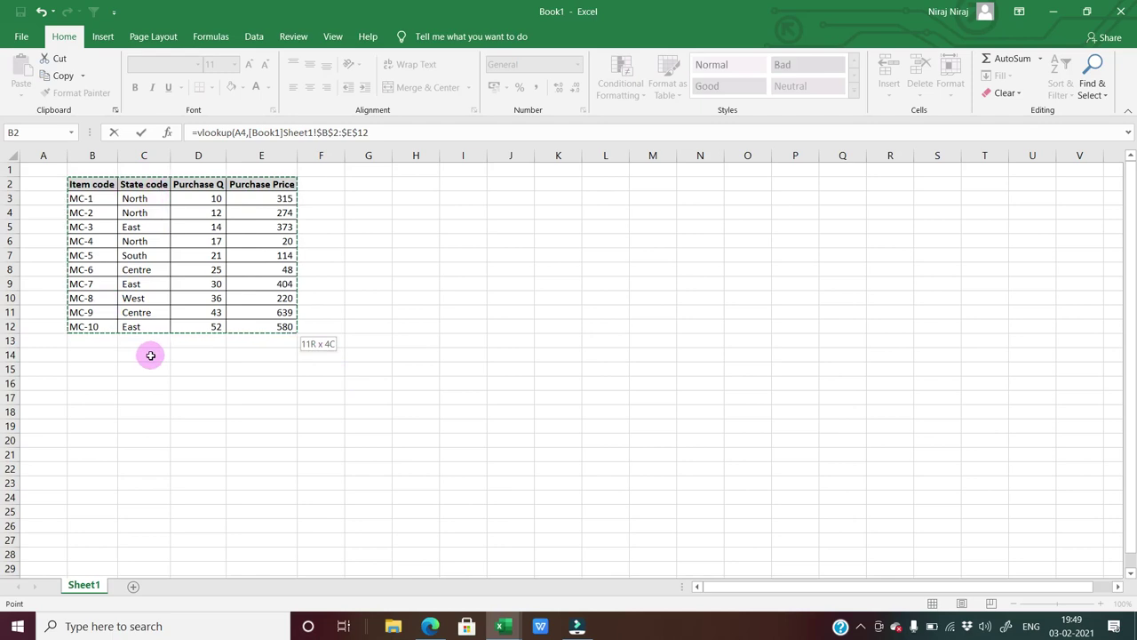
pyautogui.write(',2,0')
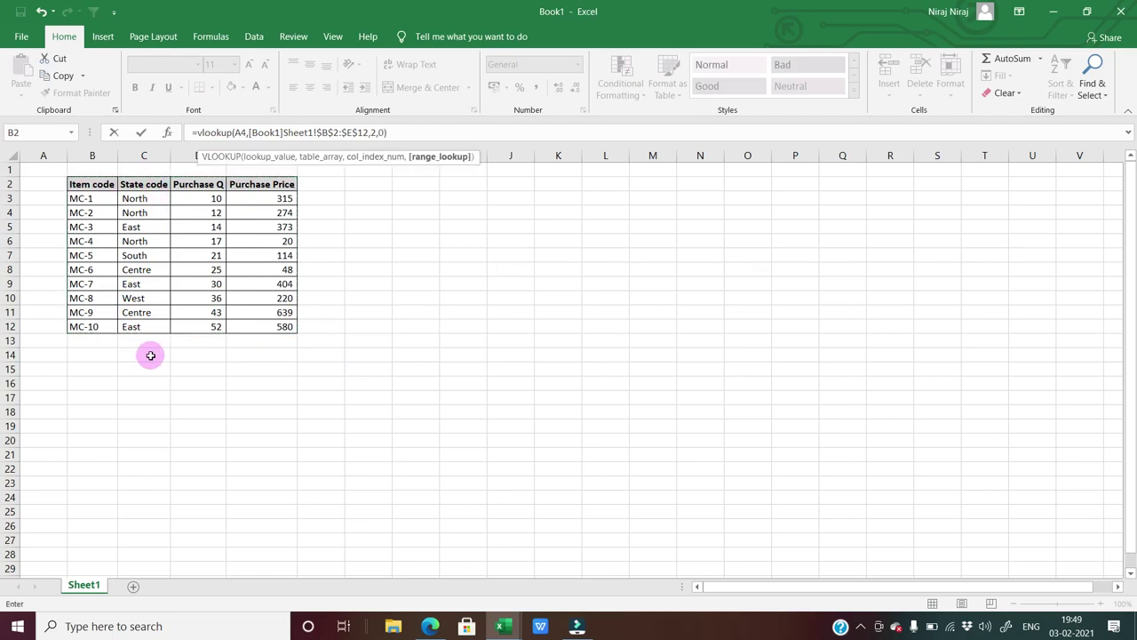
pyautogui.press('Return')
pyautogui.press('Up')
pyautogui.press('F2')
pyautogui.press('Escape')
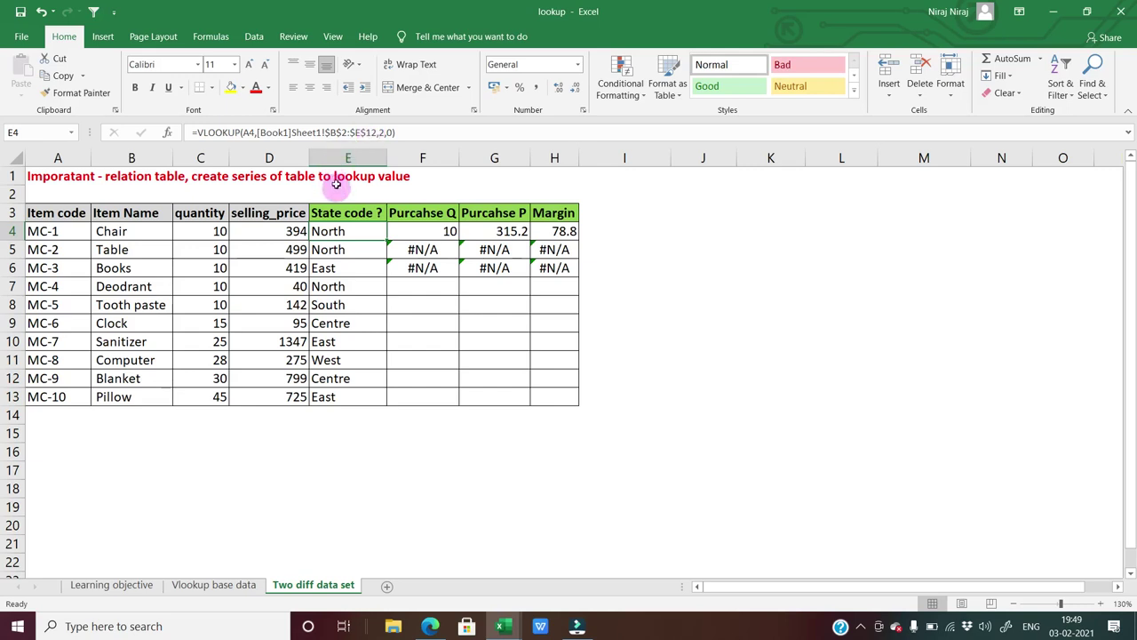
# Step: Copy the cross-workbook VLOOKUP from E4 down through E13
pyautogui.hotkey('ctrl', 'c')
pyautogui.press('Down')
pyautogui.press('Return')
pyautogui.hotkey('ctrl', 'c')
pyautogui.press('Down')
pyautogui.press('Return')
pyautogui.hotkey('ctrl', 'c')
pyautogui.hotkey('ctrl', 'shift', 'Down')
pyautogui.press('Return')
pyautogui.press('Up')
pyautogui.press('Up')
pyautogui.press('Up')
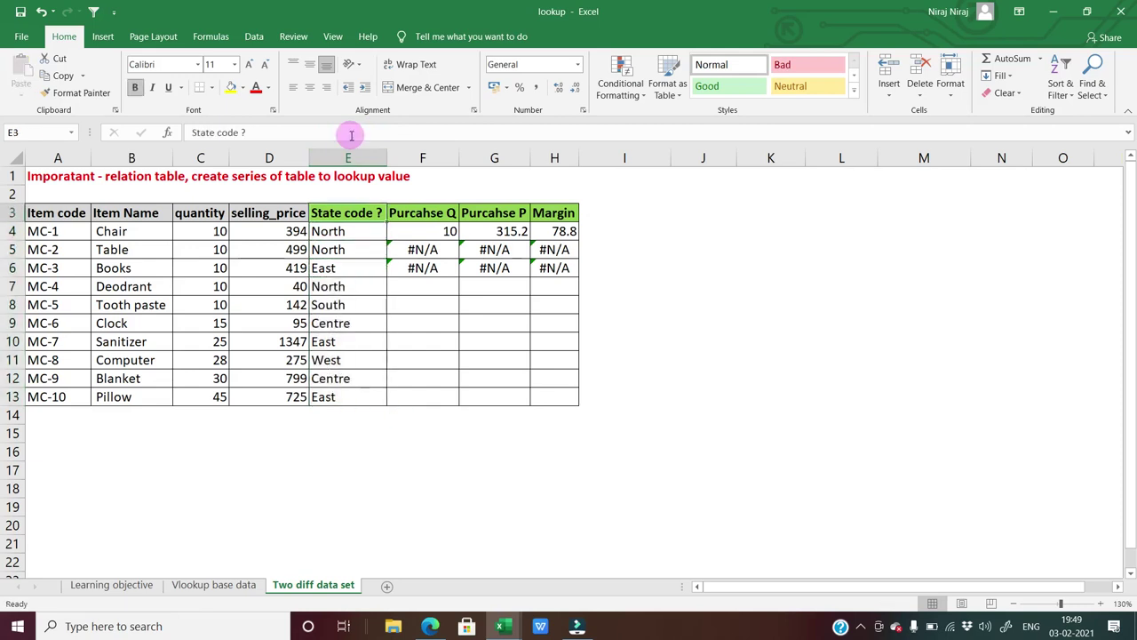